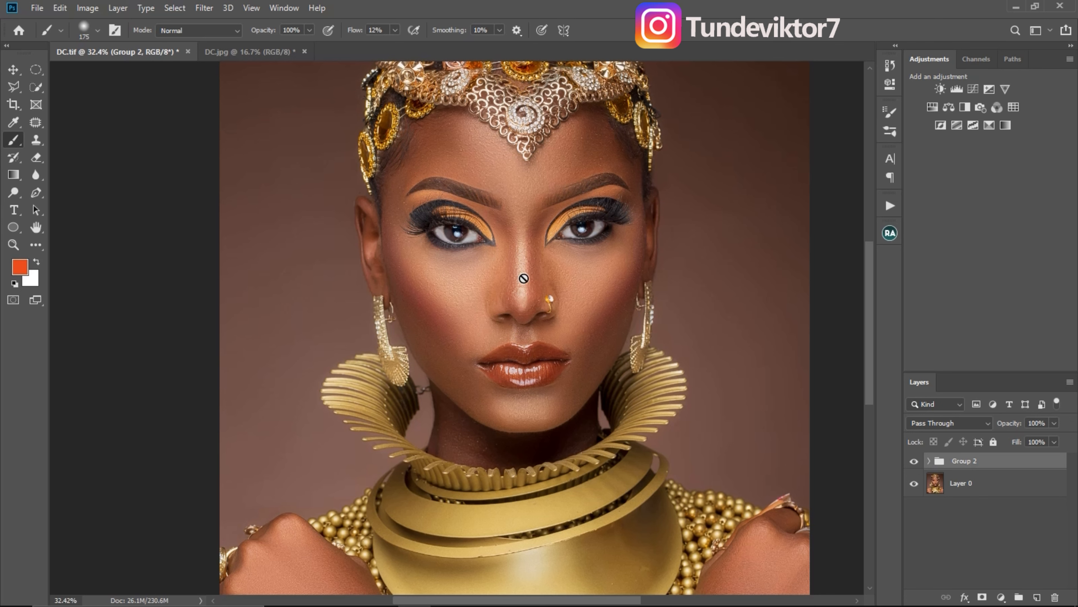
Compare the portrait with Group 2 hidden and shown, examining the face up close and from farther out.
key("ctrl+space")
left_click_drag(535, 289, 559, 302)
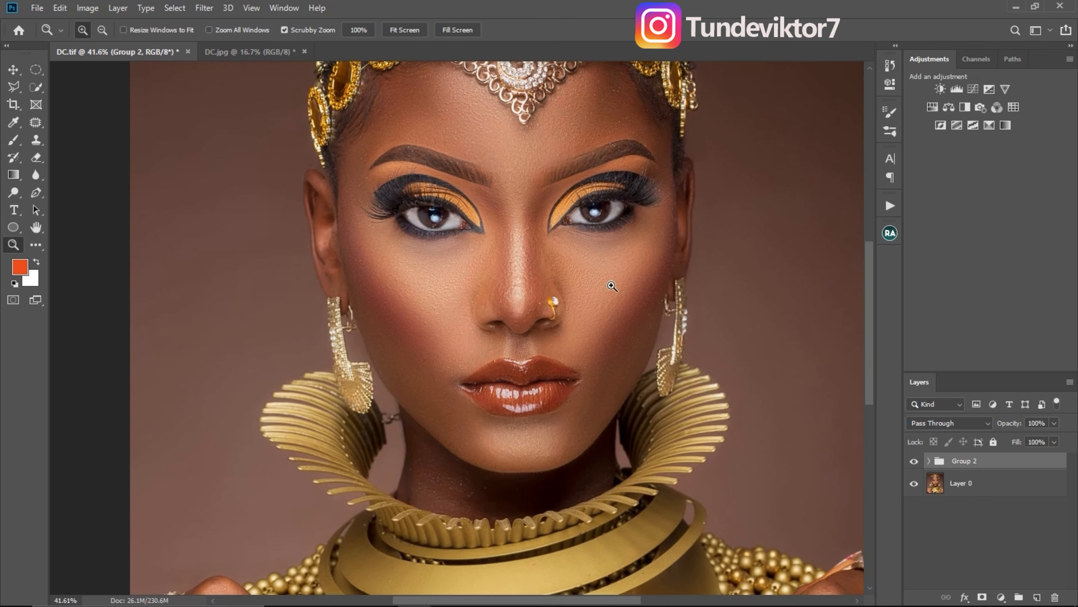
left_click(913, 461)
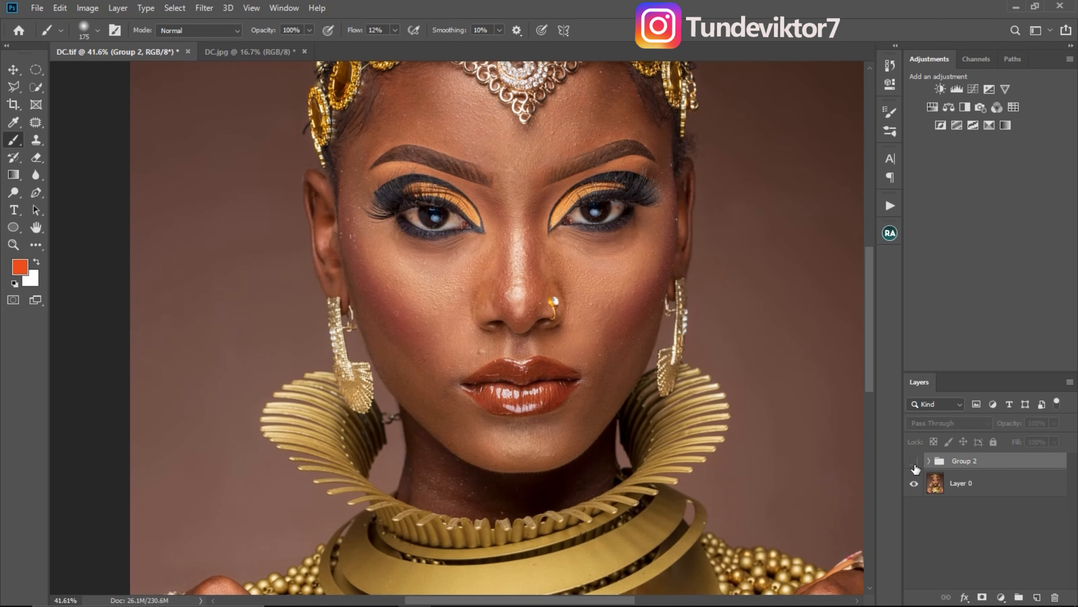
left_click(914, 461)
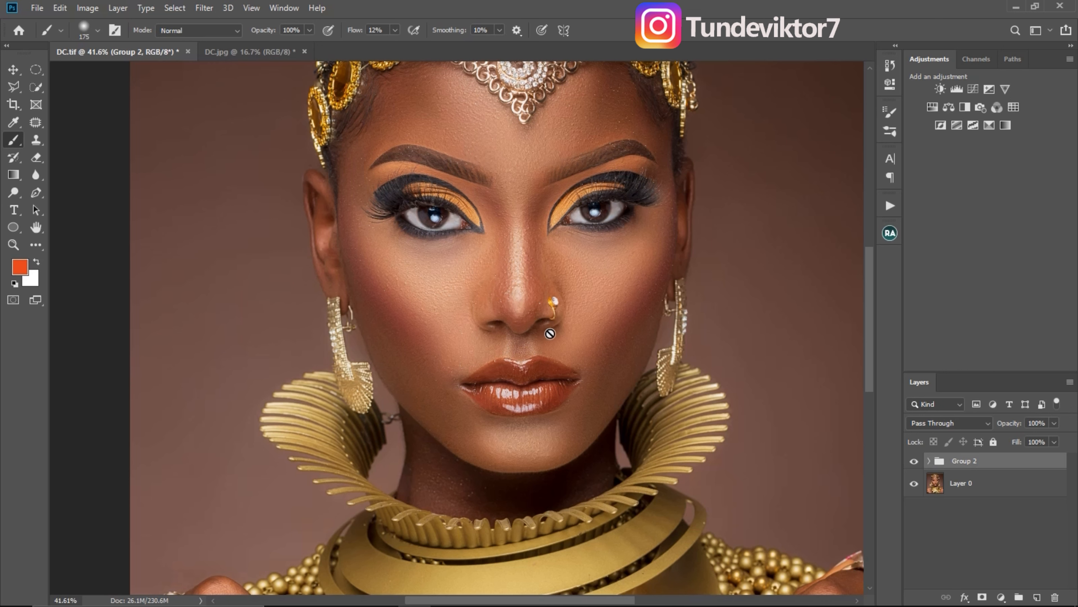
scroll(513, 253, "up", 3)
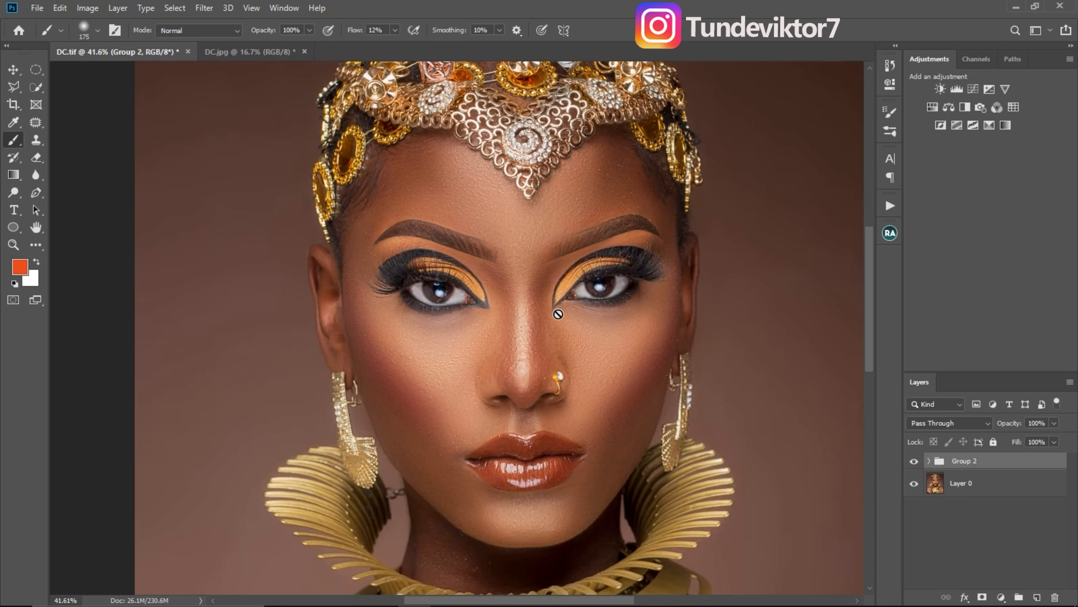
scroll(559, 314, "down", 1)
key("z")
mouse_move(562, 313)
left_mouse_down()
mouse_move(513, 302)
mouse_move(503, 277)
left_mouse_up()
key("b")
key("z")
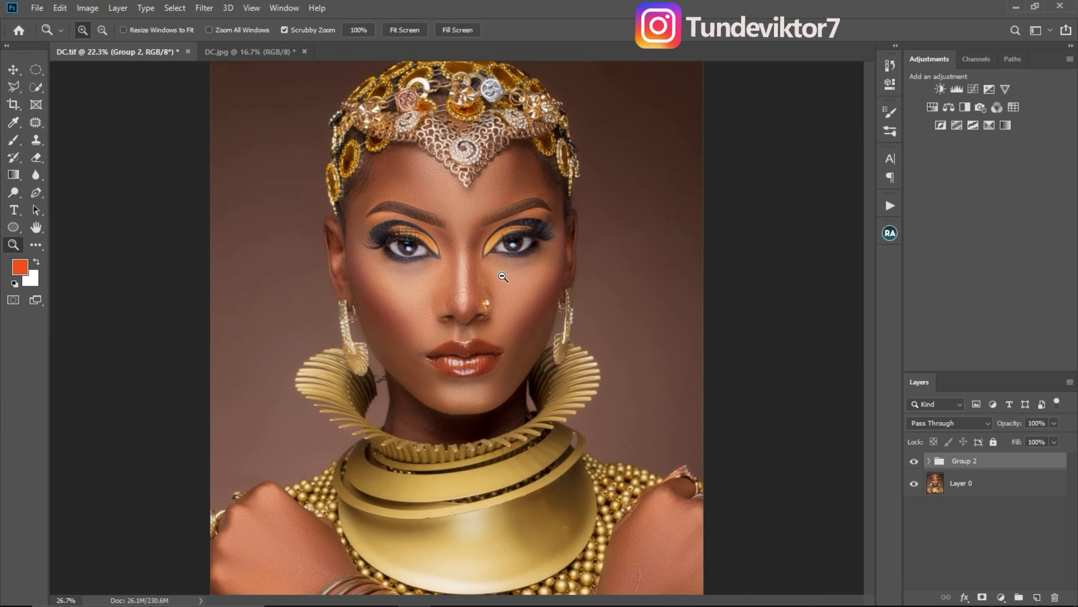
key("b")
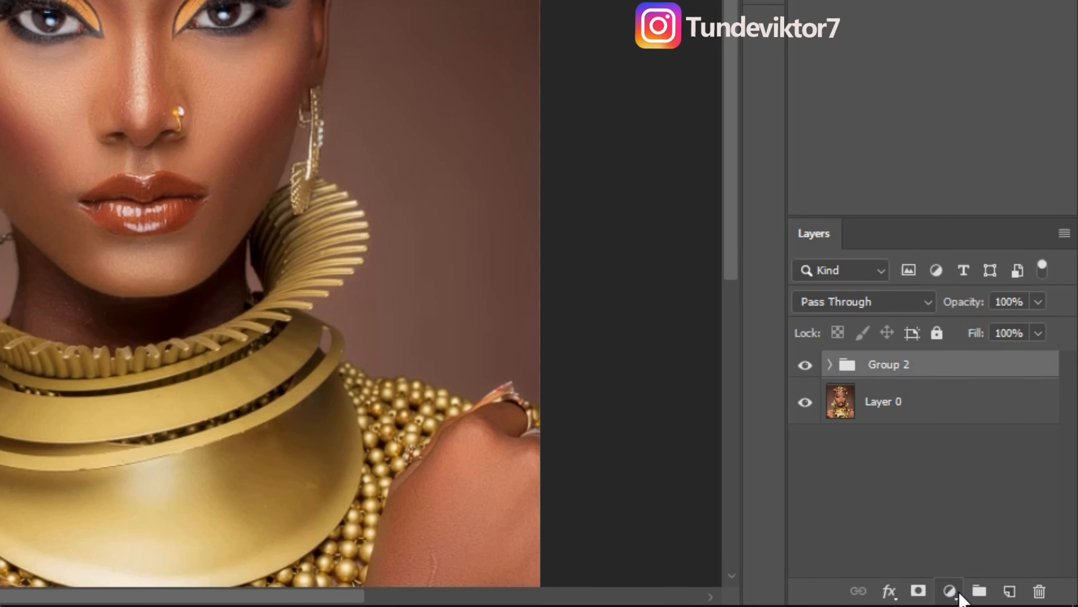
Add a Black & White adjustment layer above Group 2 and set its blend mode to Soft Light.
left_click(1001, 597)
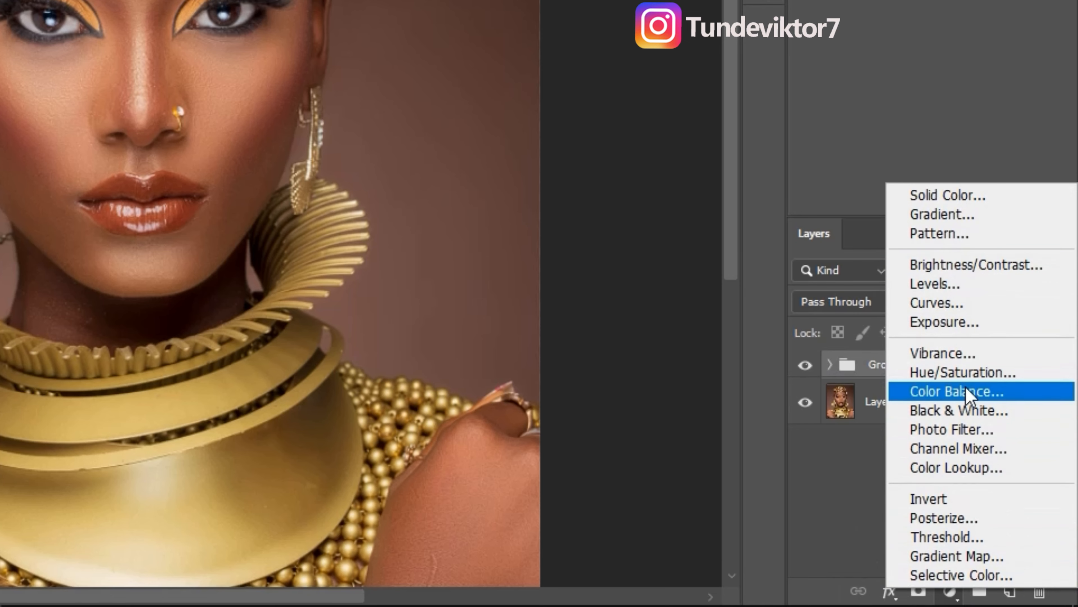
left_click(958, 416)
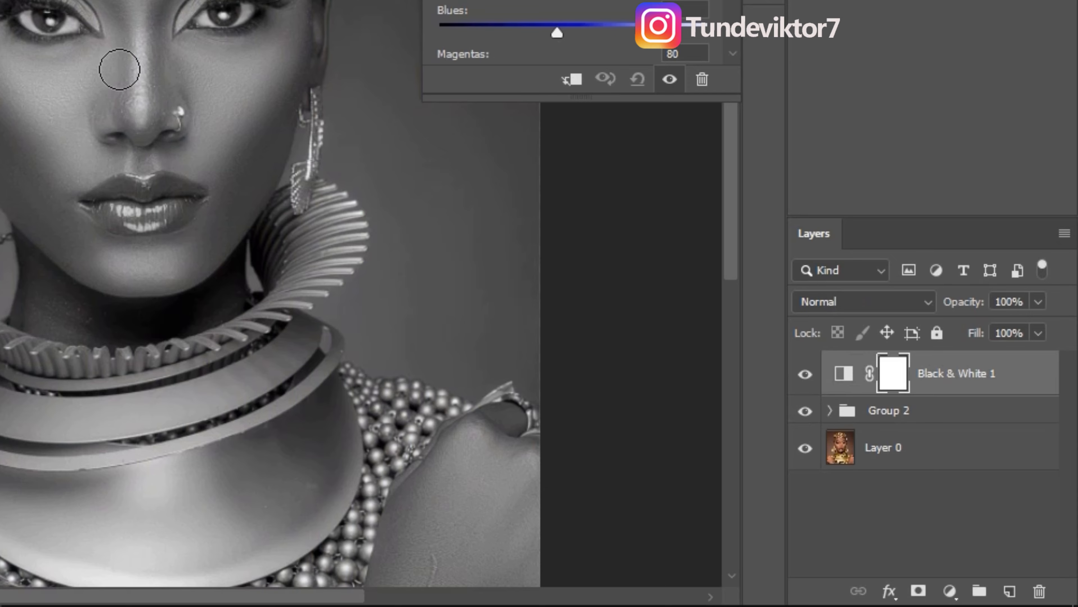
left_click(864, 305)
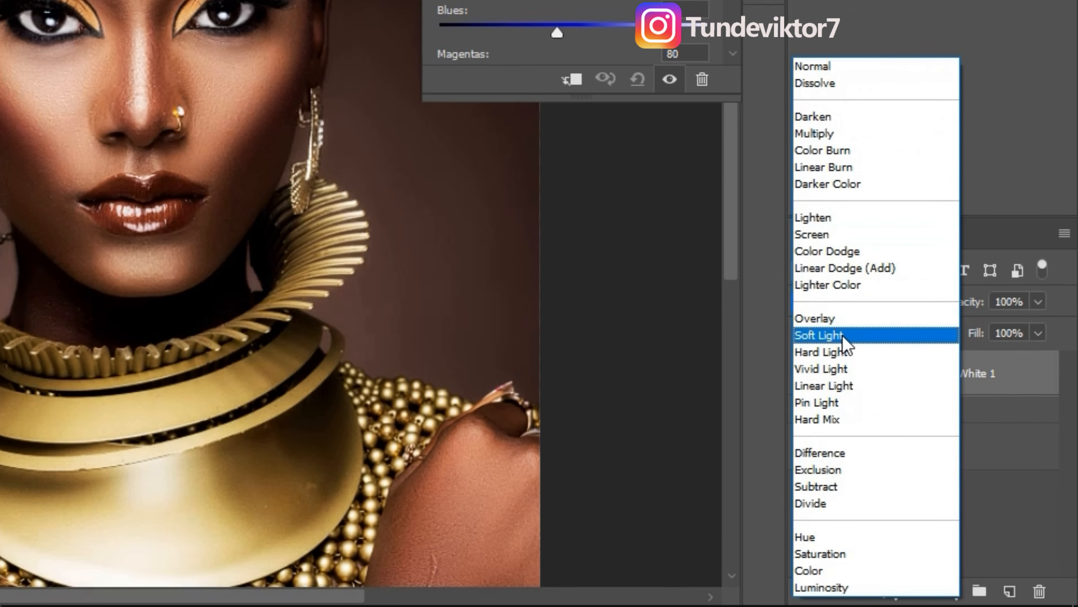
left_click(847, 335)
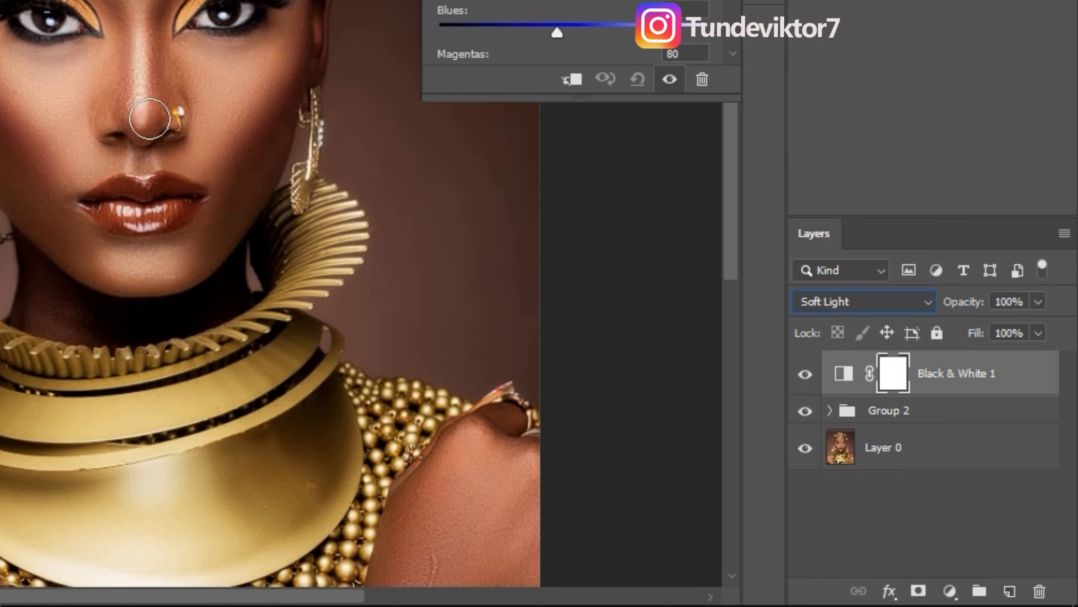
Open the Black & White layer's blending options and split the black Underlying Layer slider of Blend If to 0 / 2.
left_click(1025, 384)
key("ctrl")
key("ctrl")
key("ctrl")
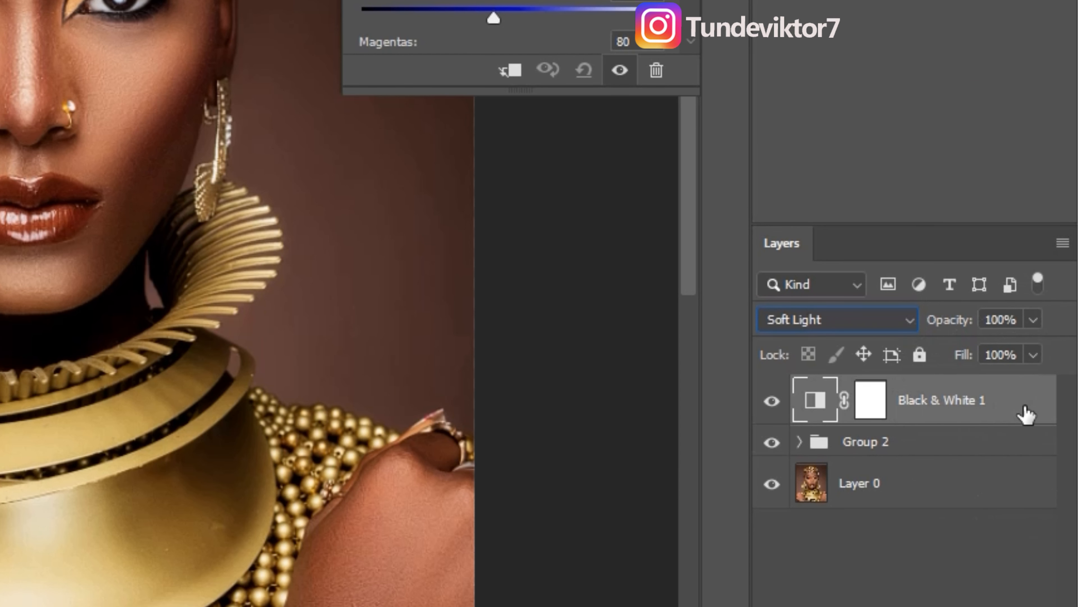
double_click(1021, 414)
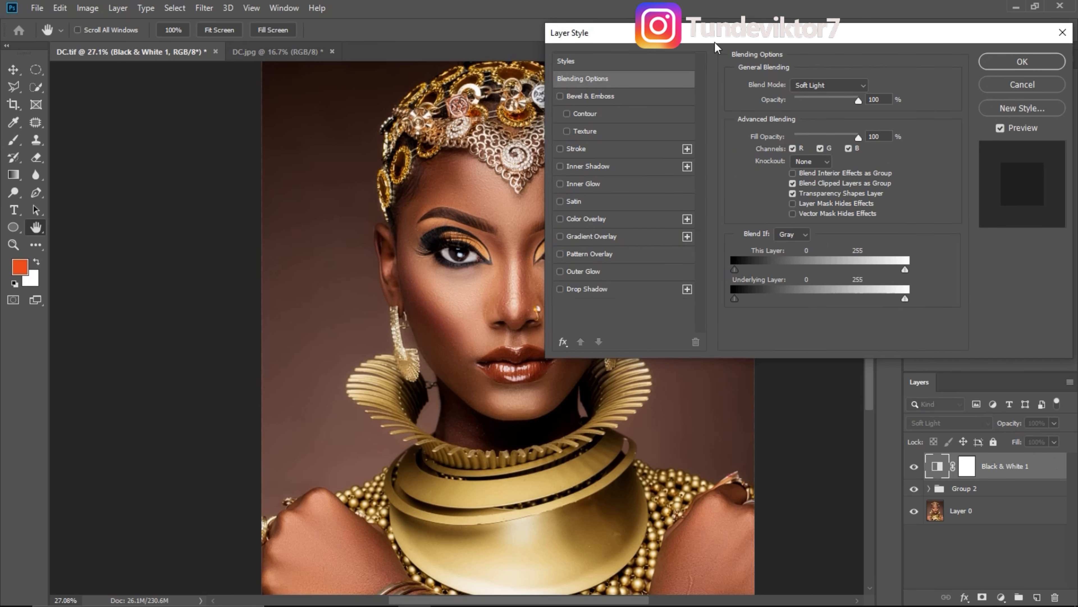
left_click_drag(716, 43, 639, 76)
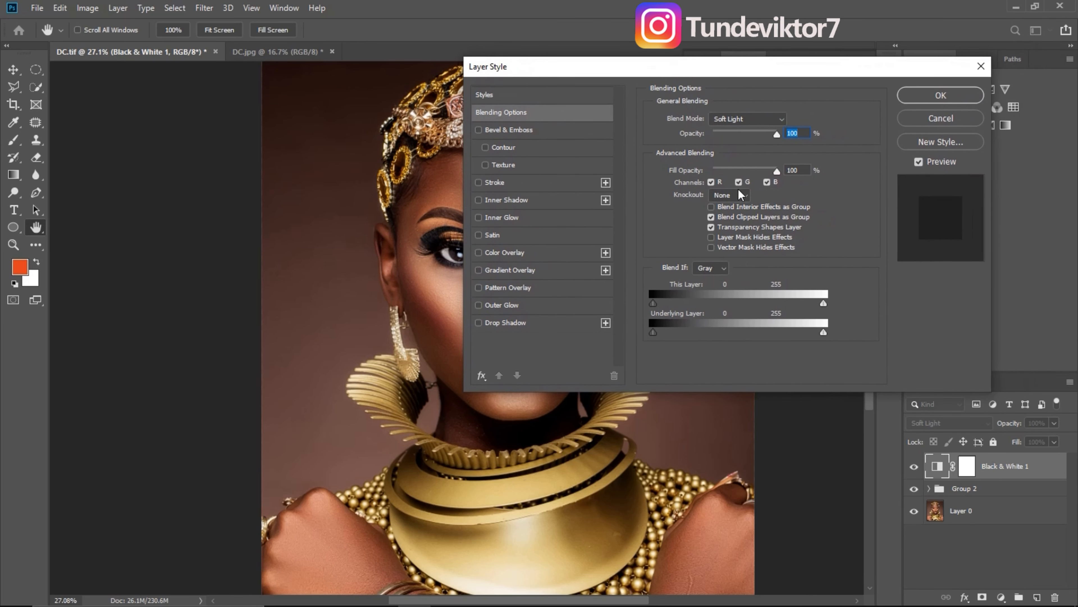
key("ctrl")
key("ctrl")
key("ctrl")
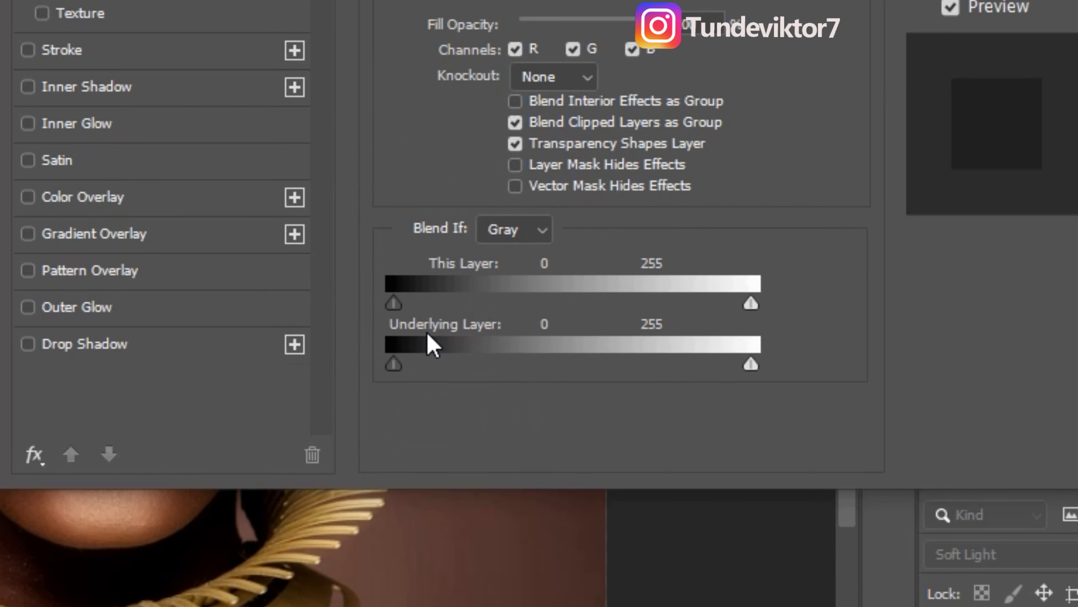
key("ctrl")
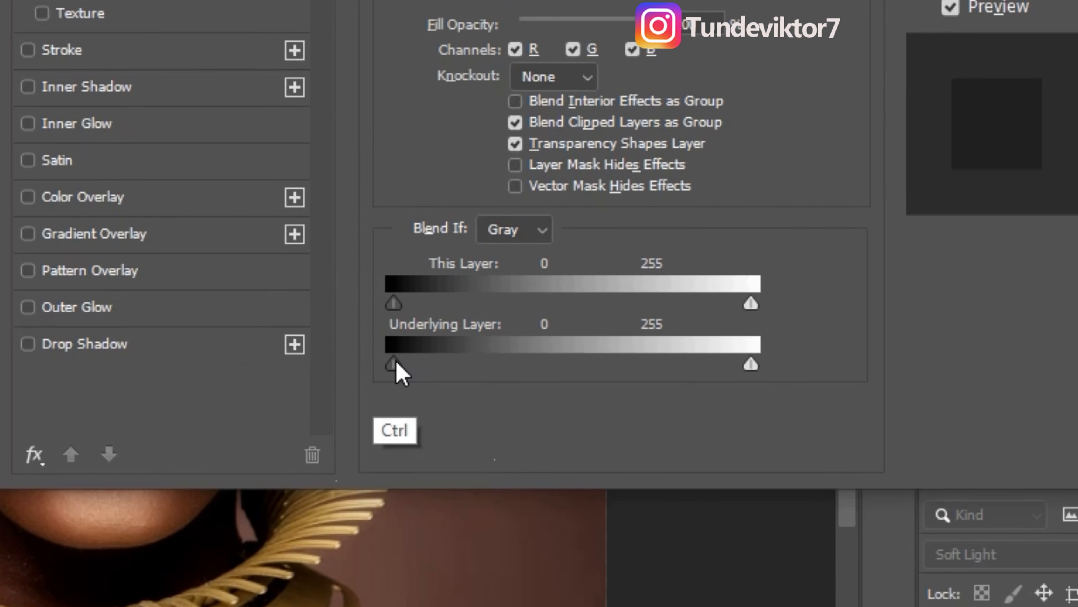
key("alt")
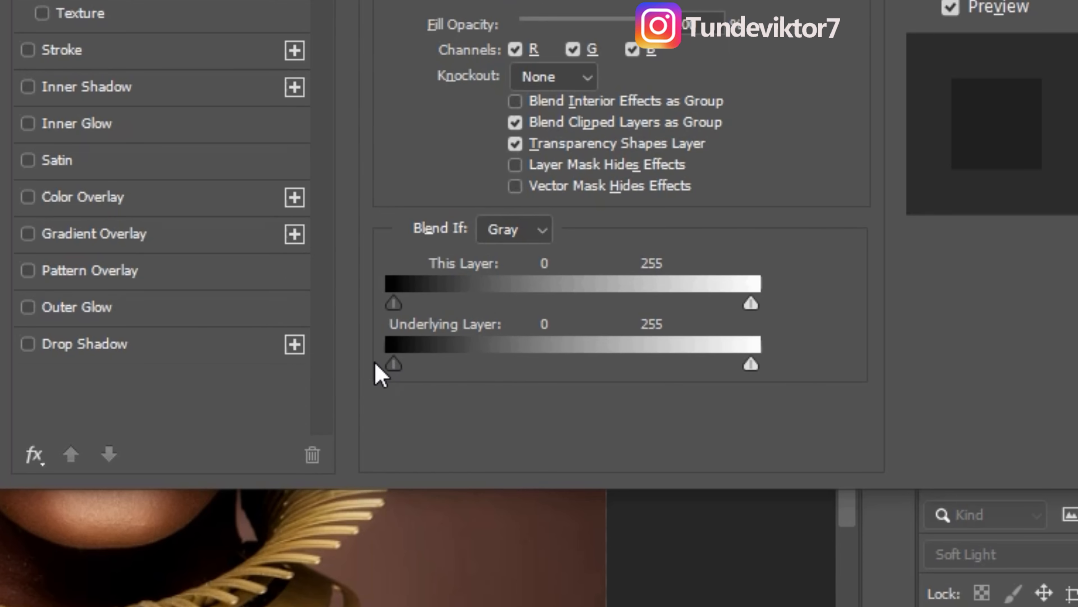
key("alt")
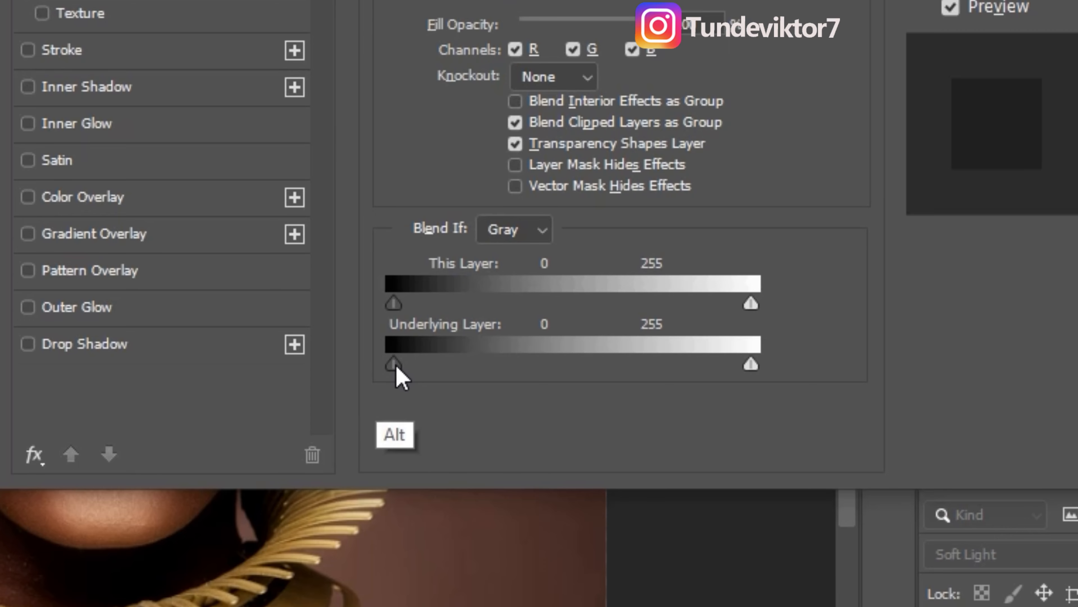
left_click_drag(393, 367, 396, 368)
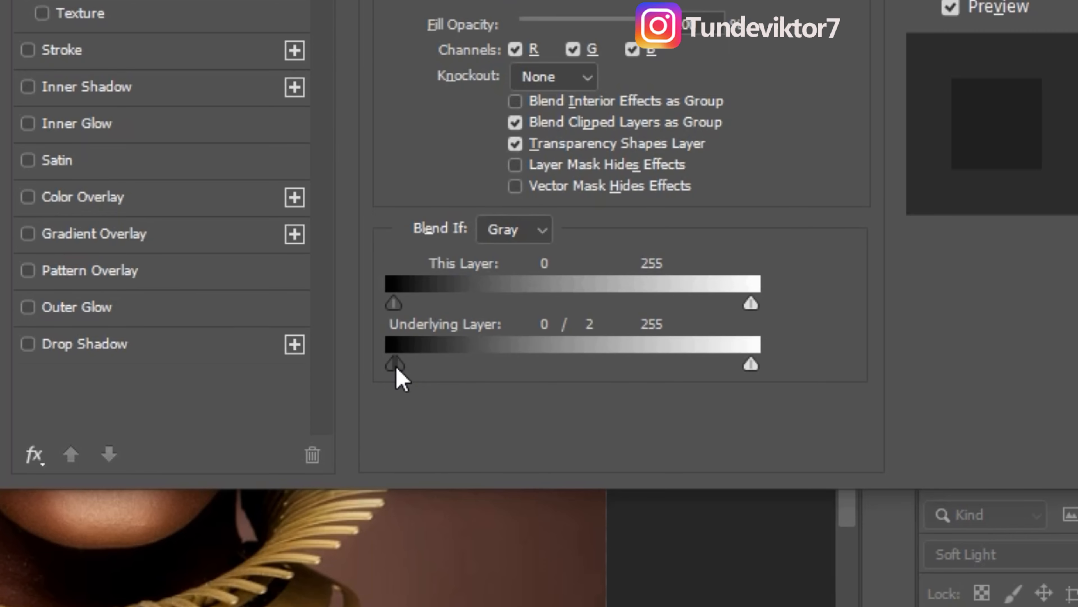
Extend the split black Underlying Layer slider to 0 / 255 and apply the blending options.
key("ctrl")
left_click_drag(424, 0, 793, 0)
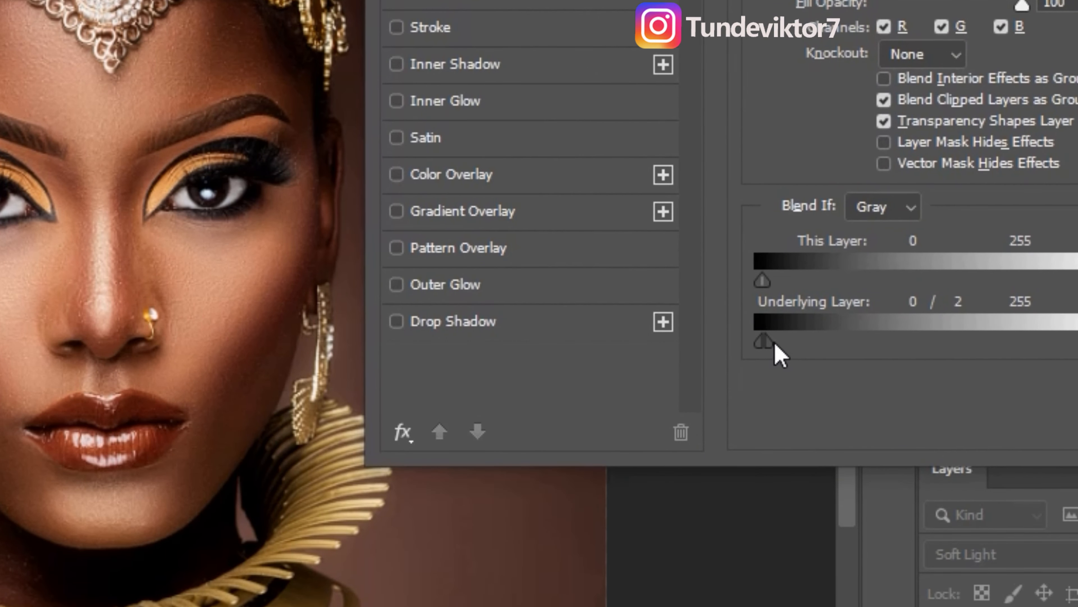
left_click_drag(766, 343, 1077, 360)
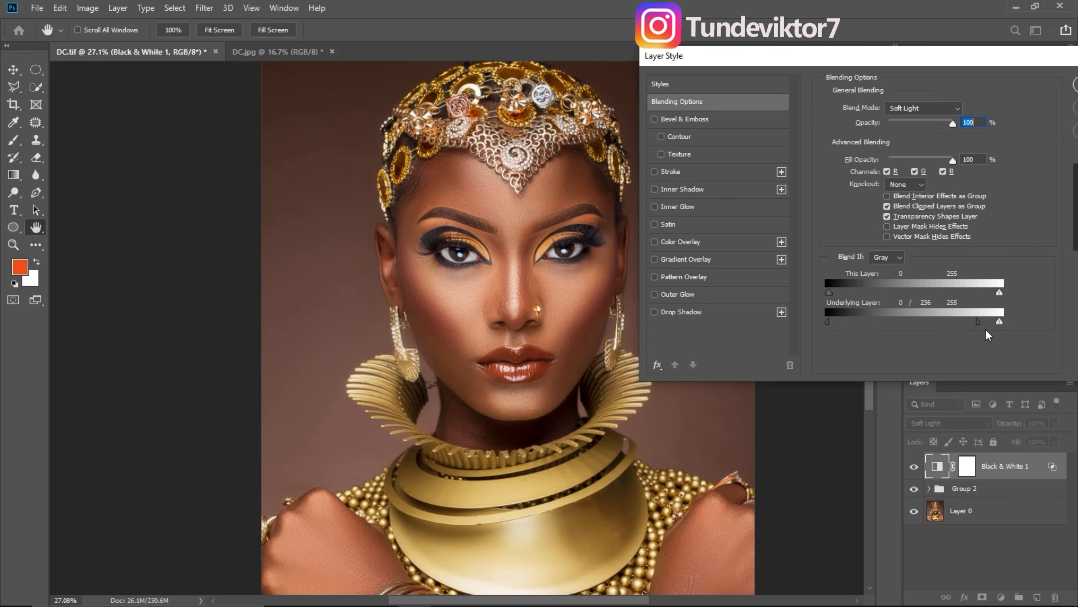
left_click_drag(939, 342, 1026, 337)
left_click_drag(911, 53, 845, 53)
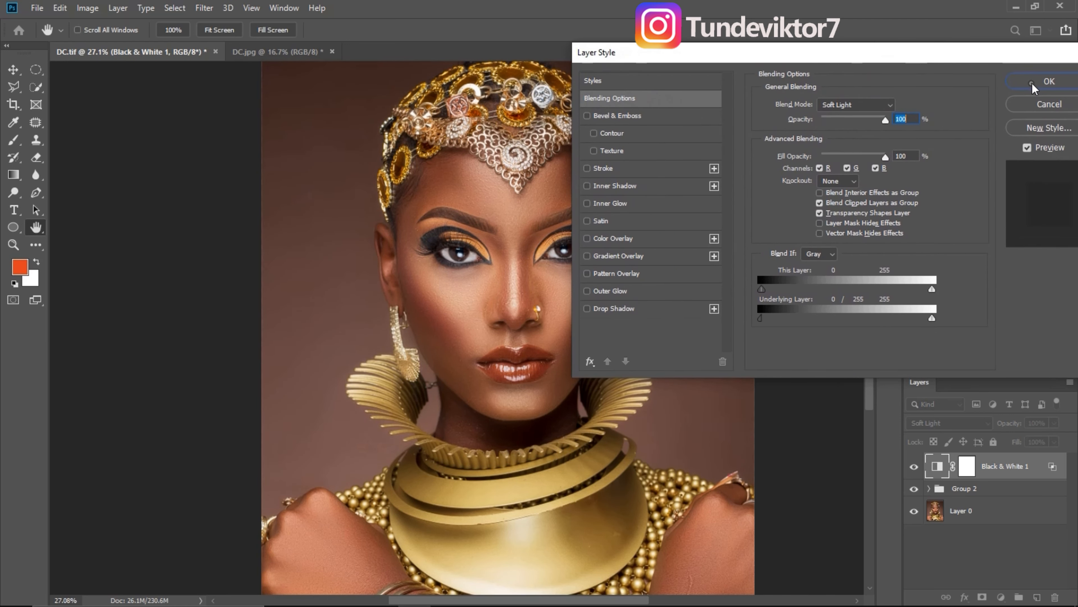
left_click(1040, 78)
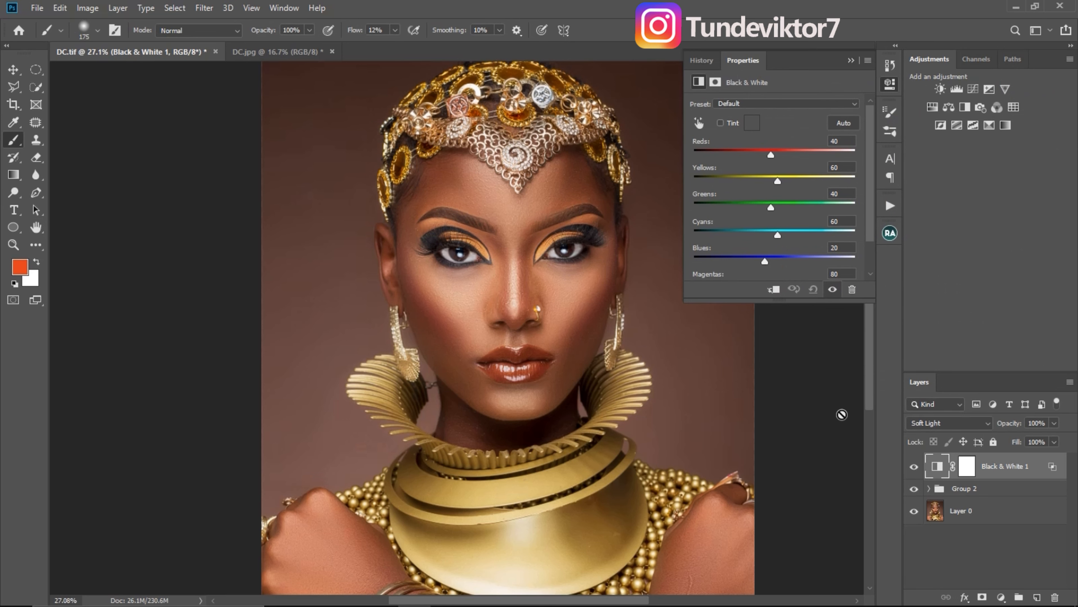
Compare the portrait with the Black & White layer hidden and shown, examining the face and the whole image.
left_click(914, 467)
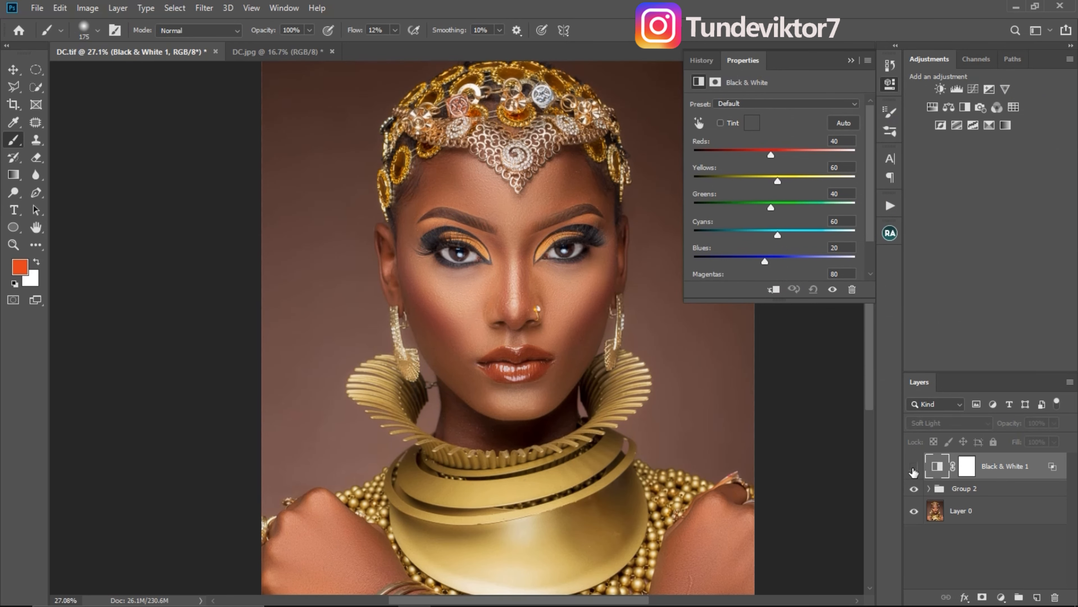
left_click(914, 471)
key("ctrl+space")
left_click_drag(578, 259, 602, 275)
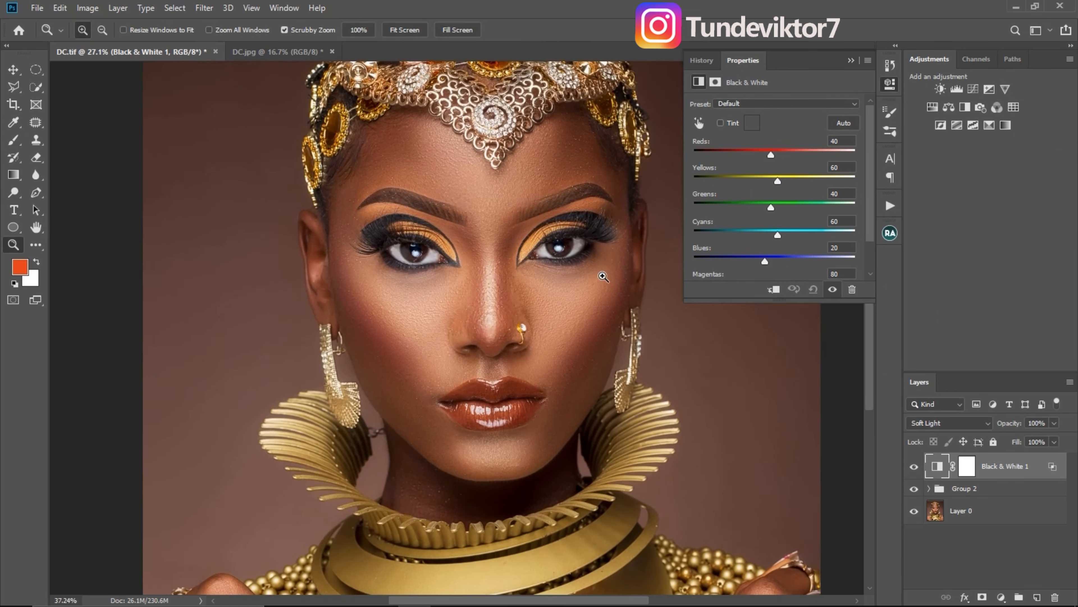
left_click(913, 469)
left_click(914, 469)
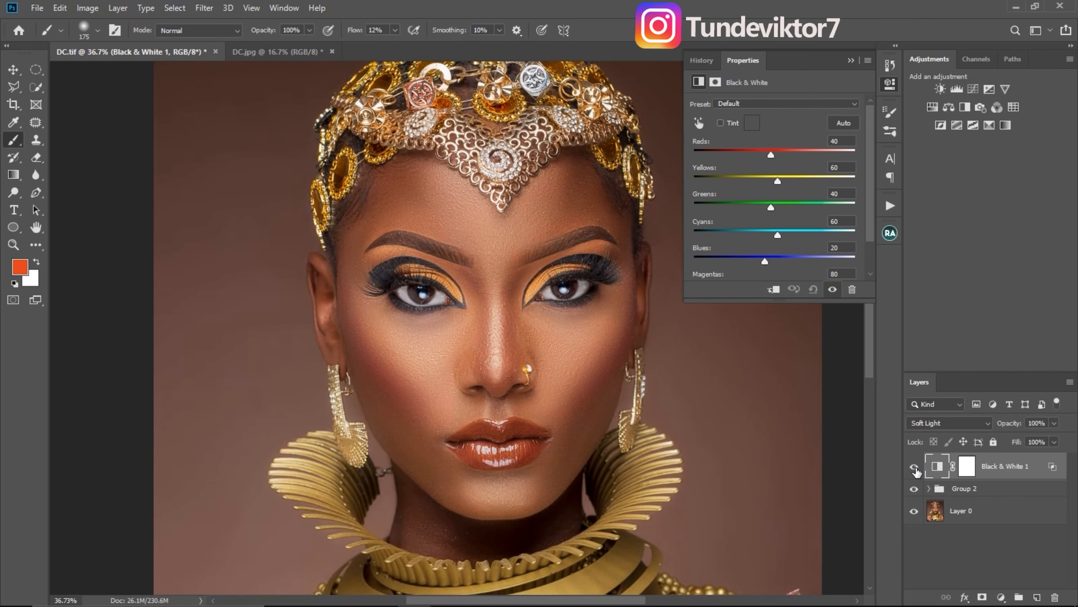
key("ctrl+0")
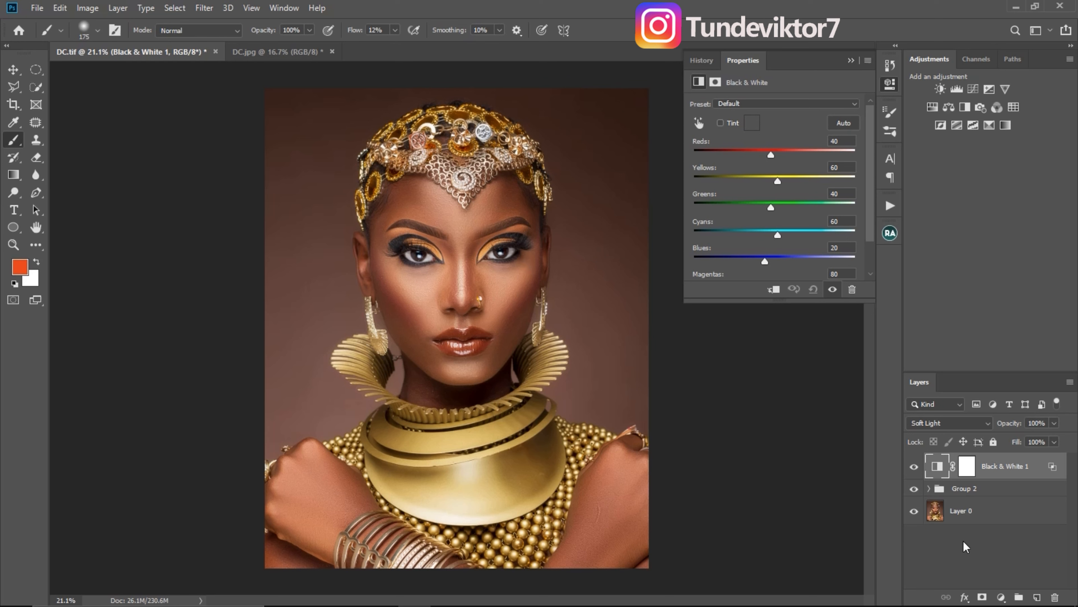
Add a Curves adjustment layer, lower the RGB curve's white endpoint to darken the highlights, and compare the image with and without it.
key("ctrl")
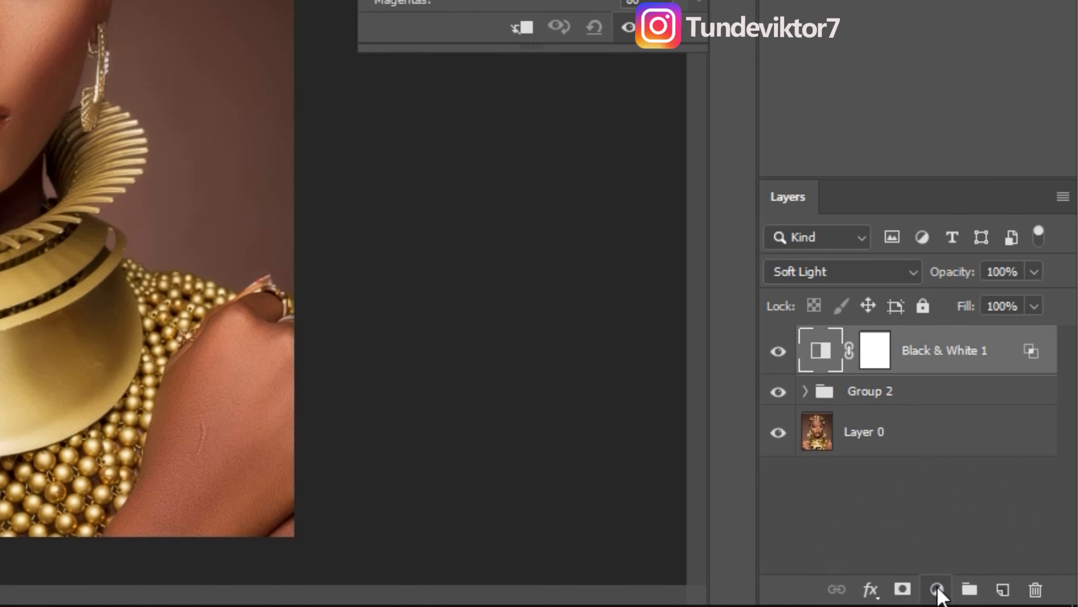
left_click(938, 589)
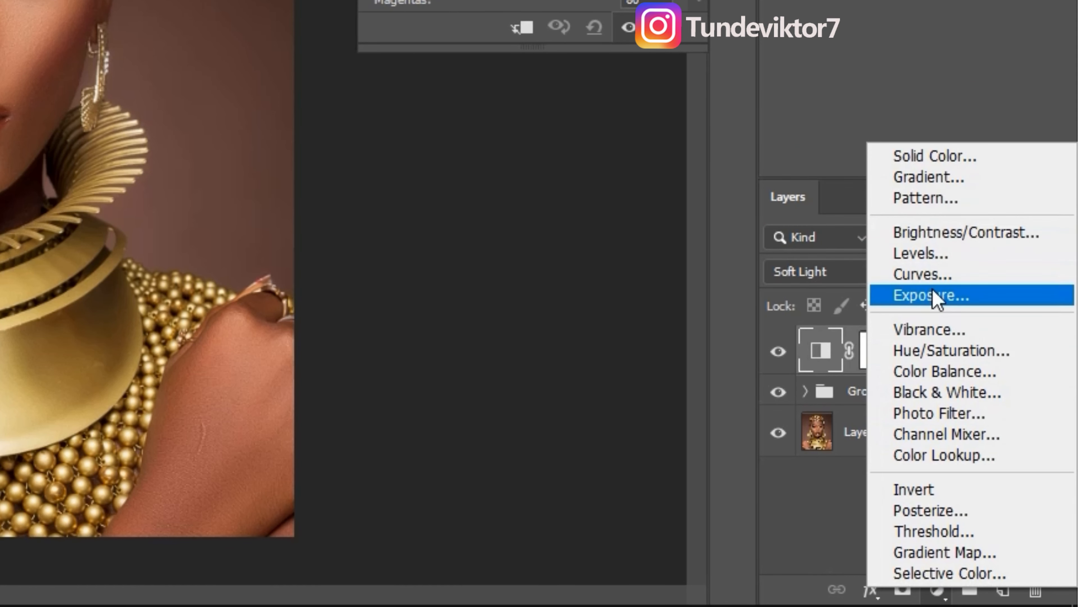
left_click(938, 276)
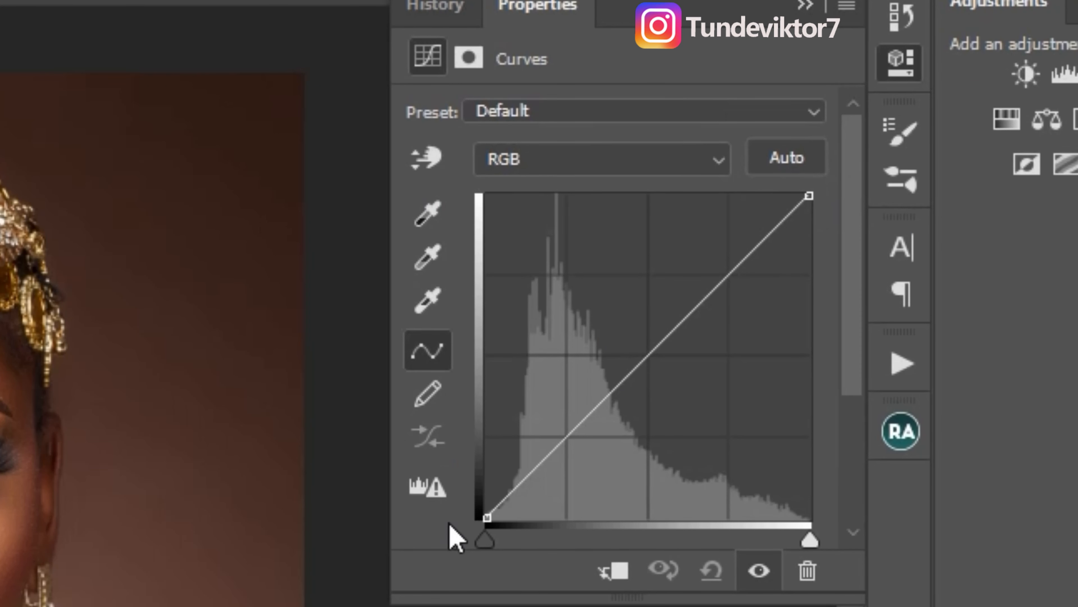
left_click_drag(809, 195, 810, 234)
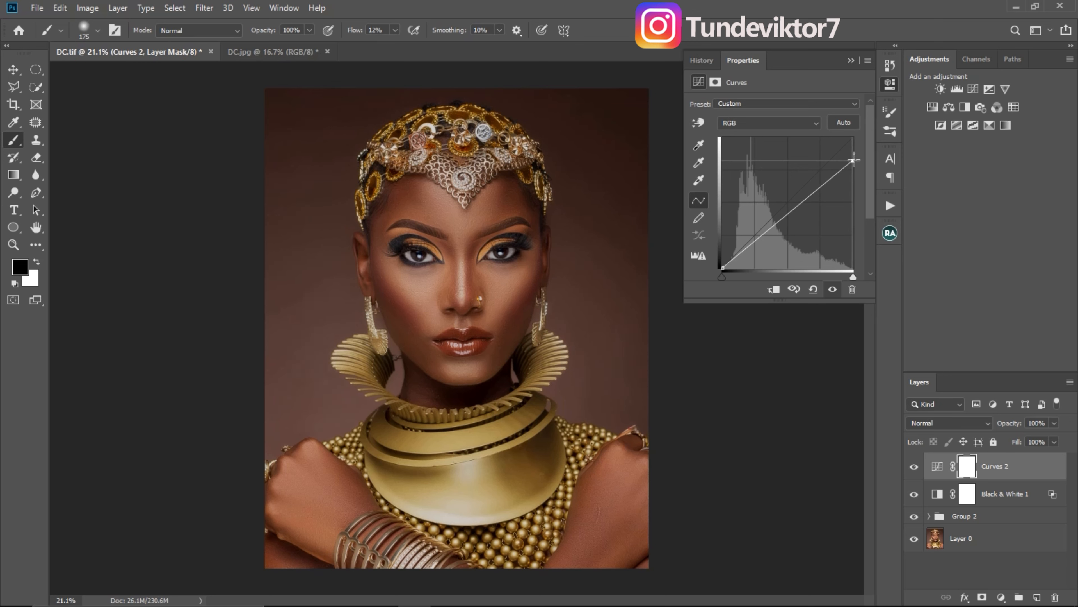
left_click_drag(854, 160, 856, 157)
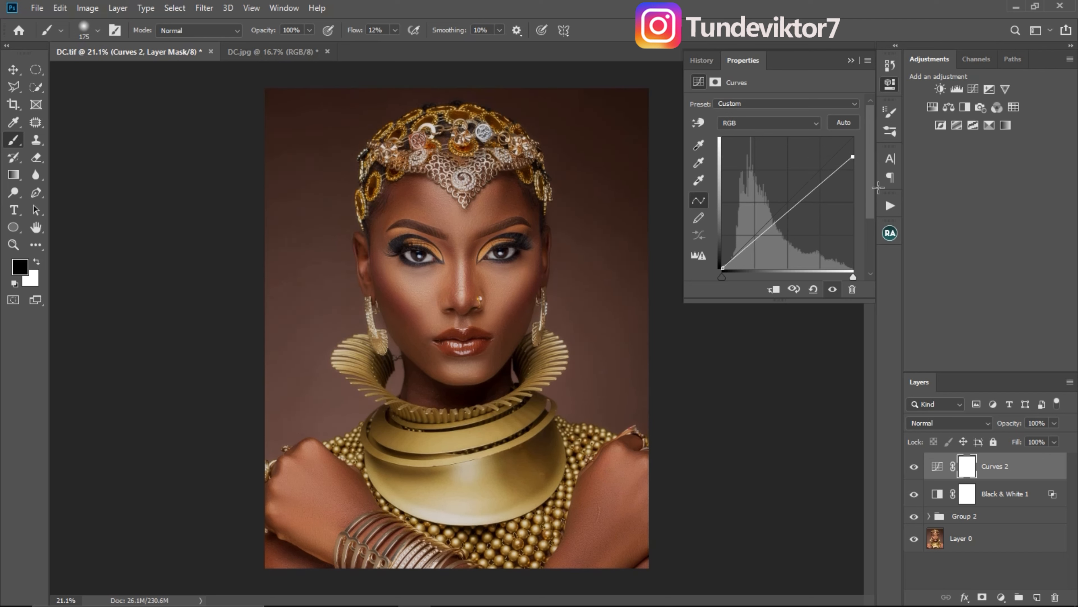
left_click(914, 467)
left_click(915, 468)
Add a Selective Color adjustment layer and set Black to -32% for the Yellows.
left_click(1001, 596)
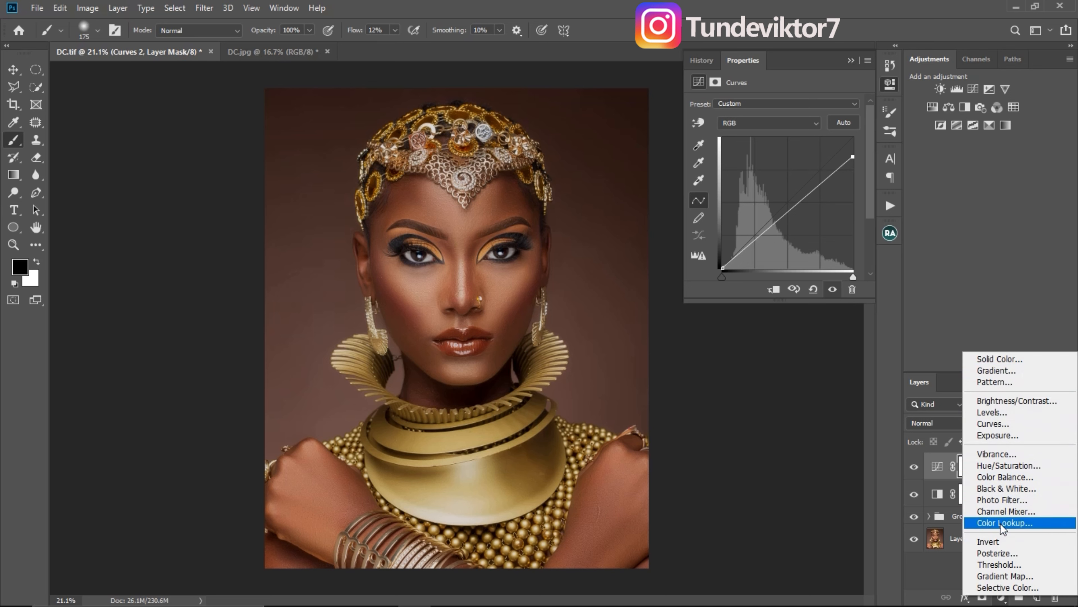
left_click(1013, 588)
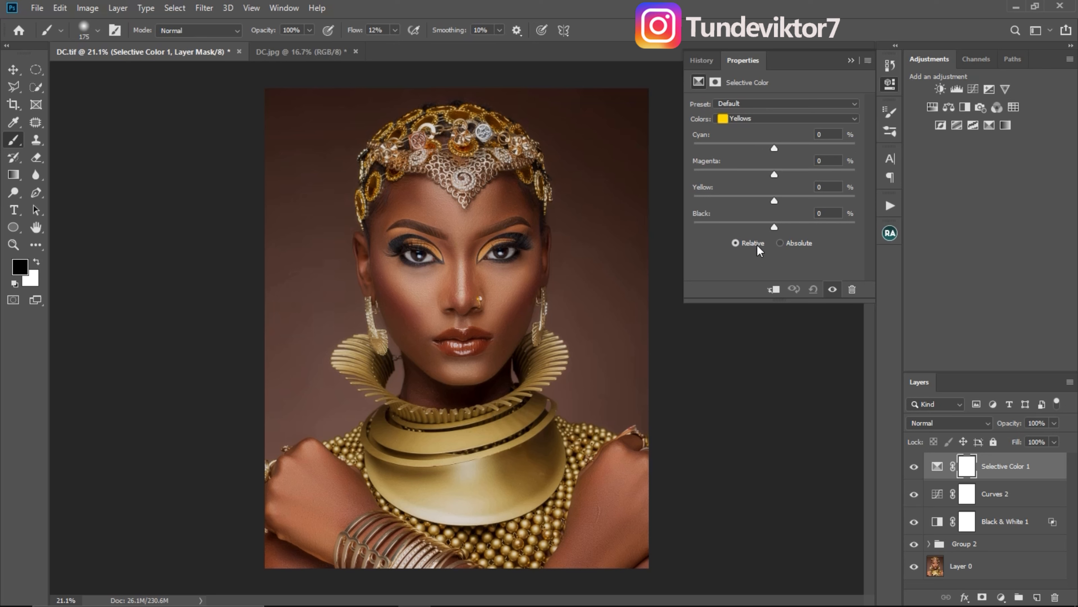
left_click_drag(773, 226, 765, 228)
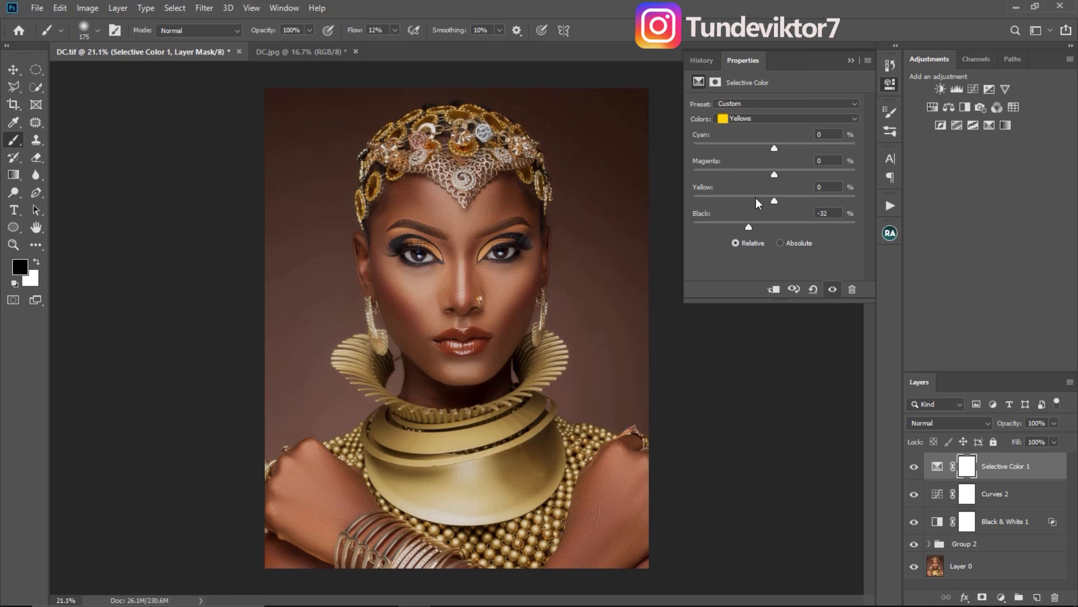
Set Yellow to -25% and Cyan to -11% for the Yellows in the Selective Color adjustment.
left_click(774, 200)
left_click_drag(772, 200, 762, 201)
left_click(773, 149)
mouse_move(774, 148)
left_mouse_down()
mouse_move(756, 153)
mouse_move(784, 155)
left_mouse_up()
left_click_drag(807, 160, 765, 156)
Set the Reds to Cyan -5%, Magenta -12%, Yellow -11% and Black +31% in the Selective Color adjustment.
left_click(770, 118)
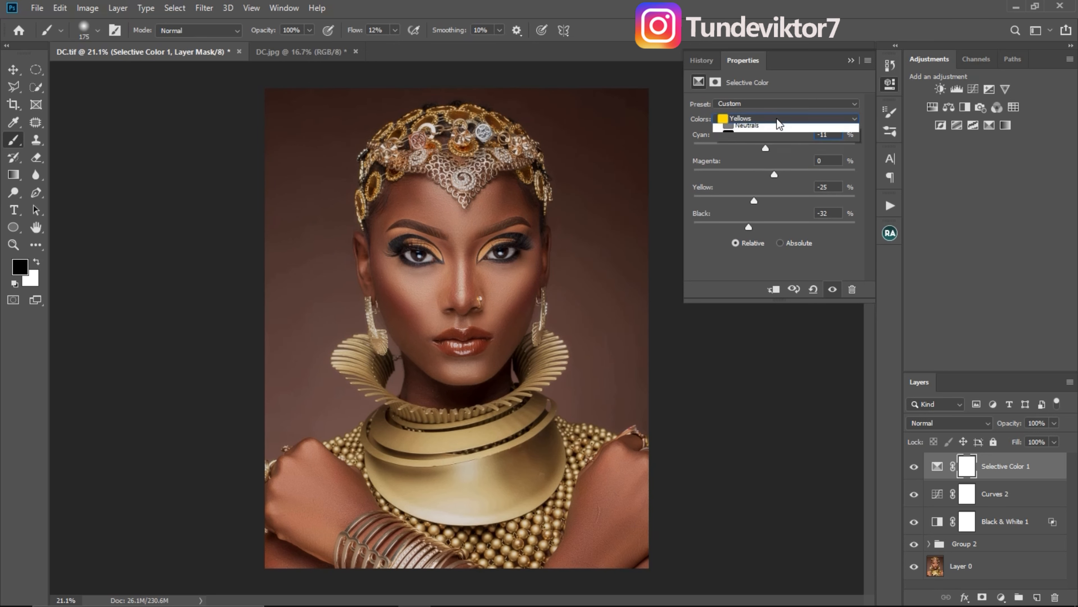
left_click(759, 130)
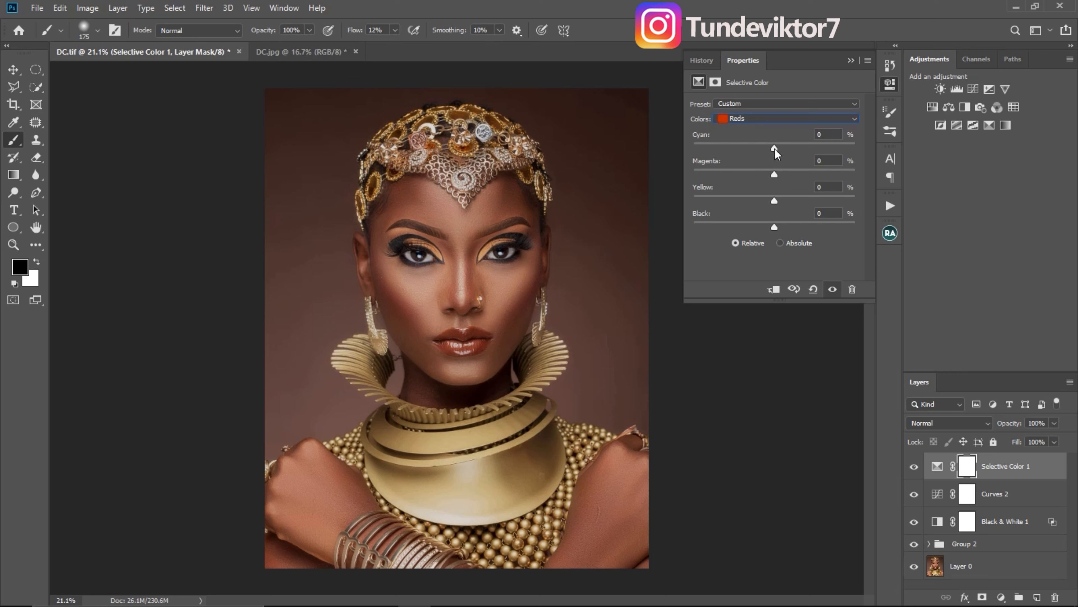
left_click_drag(776, 148, 773, 151)
mouse_move(771, 149)
left_mouse_down()
mouse_move(686, 142)
mouse_move(770, 161)
left_mouse_up()
left_click_drag(739, 174, 843, 193)
left_click_drag(768, 189, 765, 176)
left_click_drag(775, 202, 765, 201)
left_click_drag(799, 229, 854, 232)
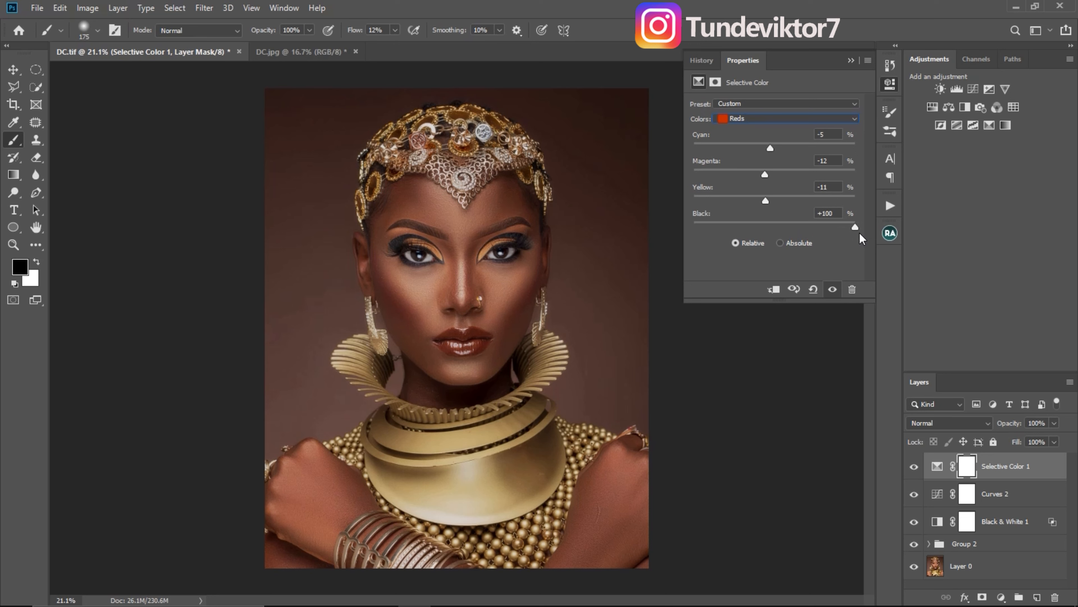
left_click_drag(846, 231, 807, 226)
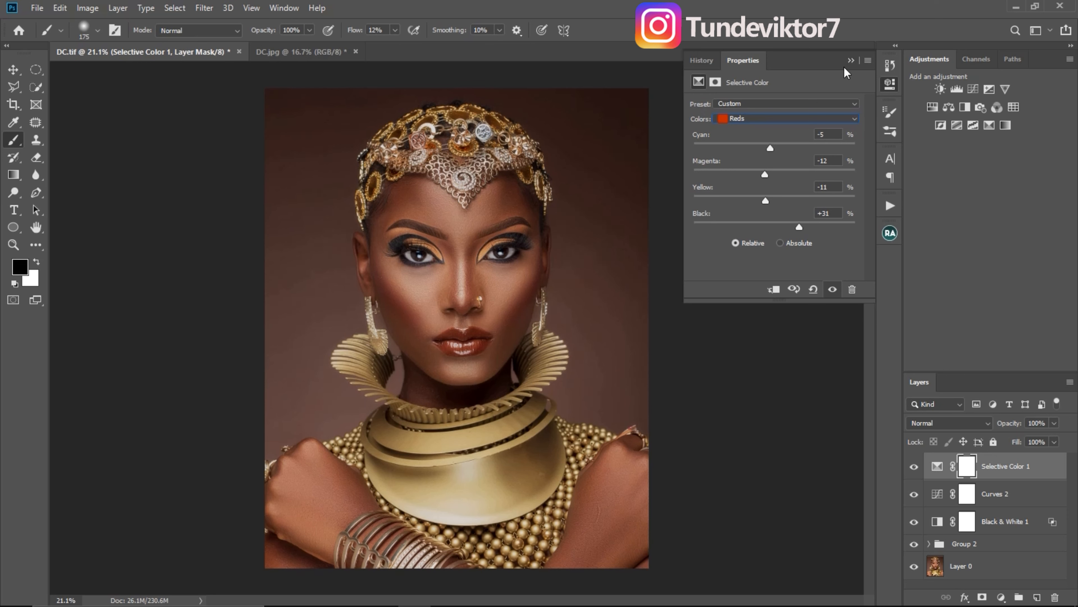
Compare the portrait with the Selective Color layer hidden and shown, examining the face up close and the whole image.
left_click(851, 60)
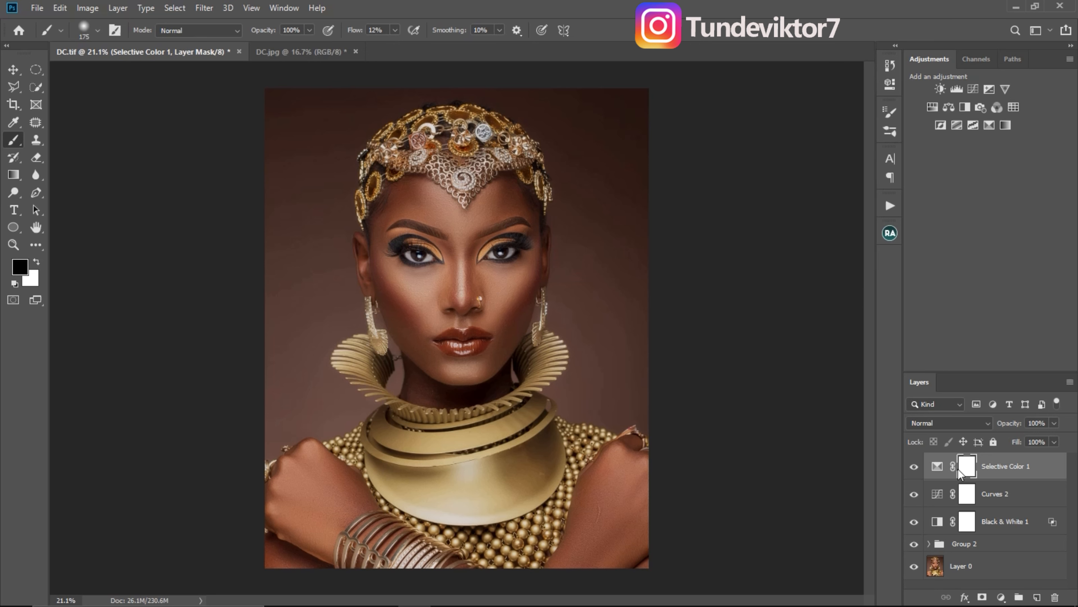
left_click(915, 467)
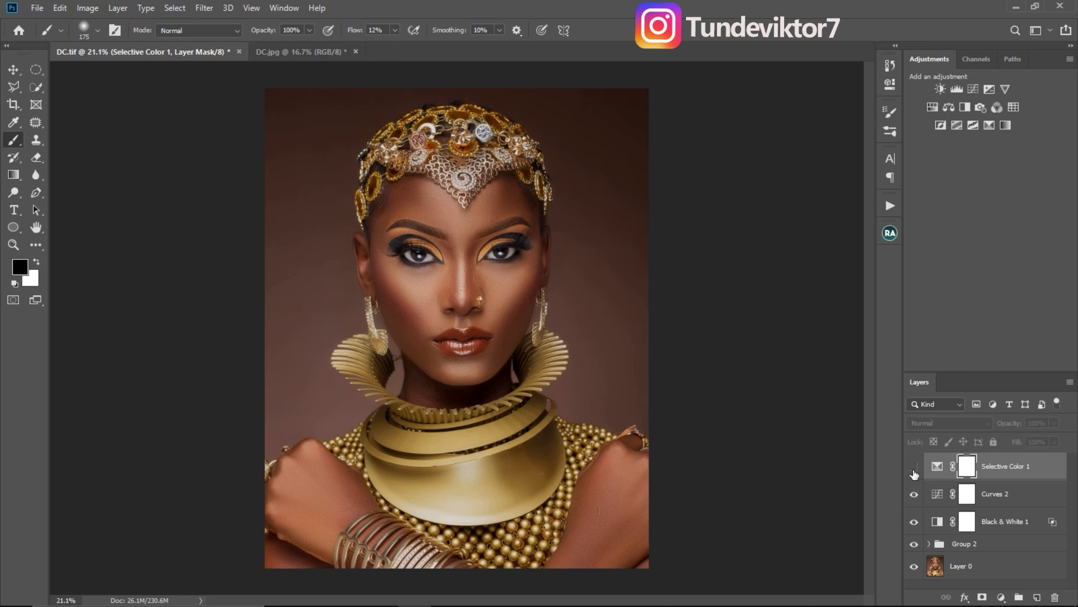
left_click(914, 467)
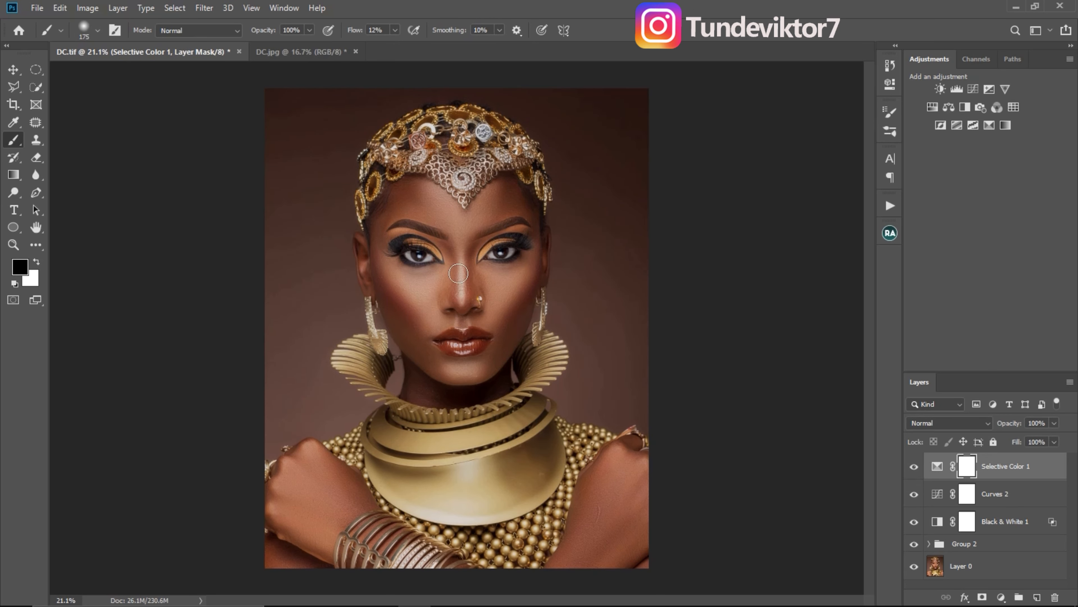
key("z")
left_click_drag(458, 273, 538, 287)
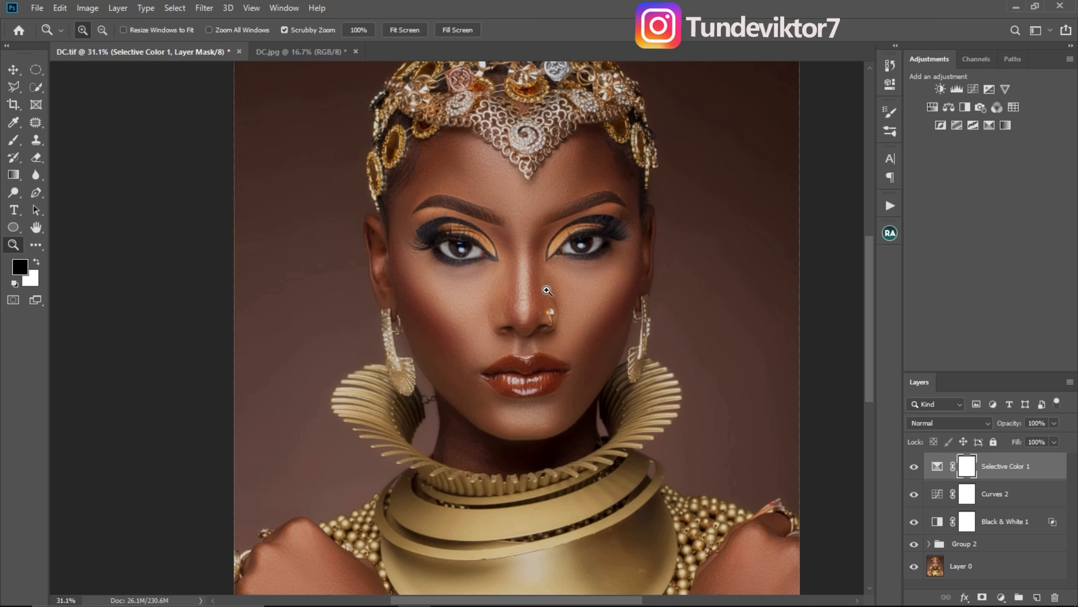
left_click(539, 328)
scroll(530, 307, "up", 5)
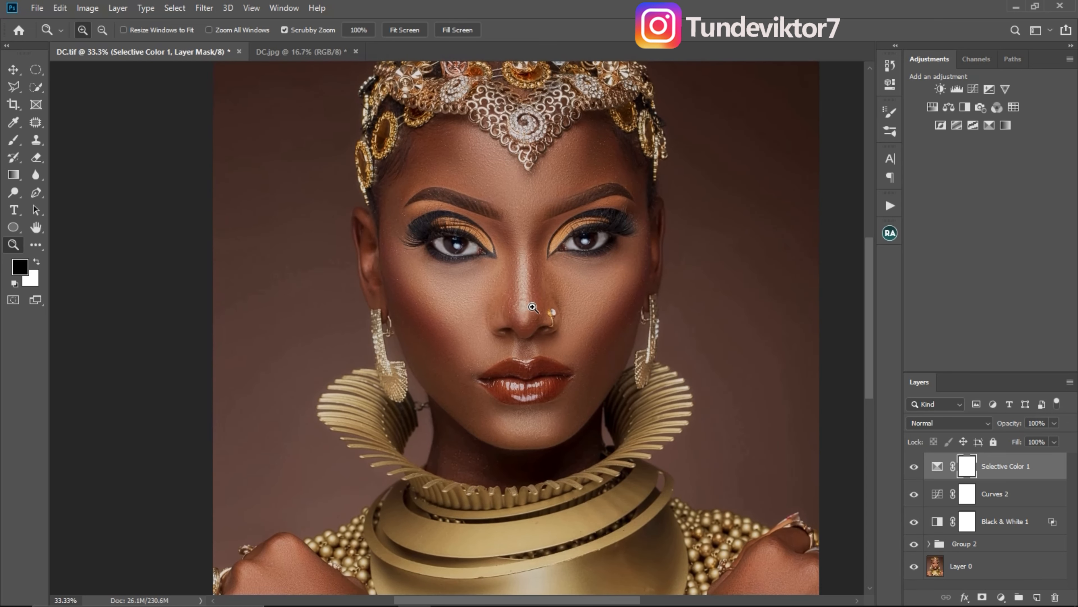
scroll(537, 312, "down", 3)
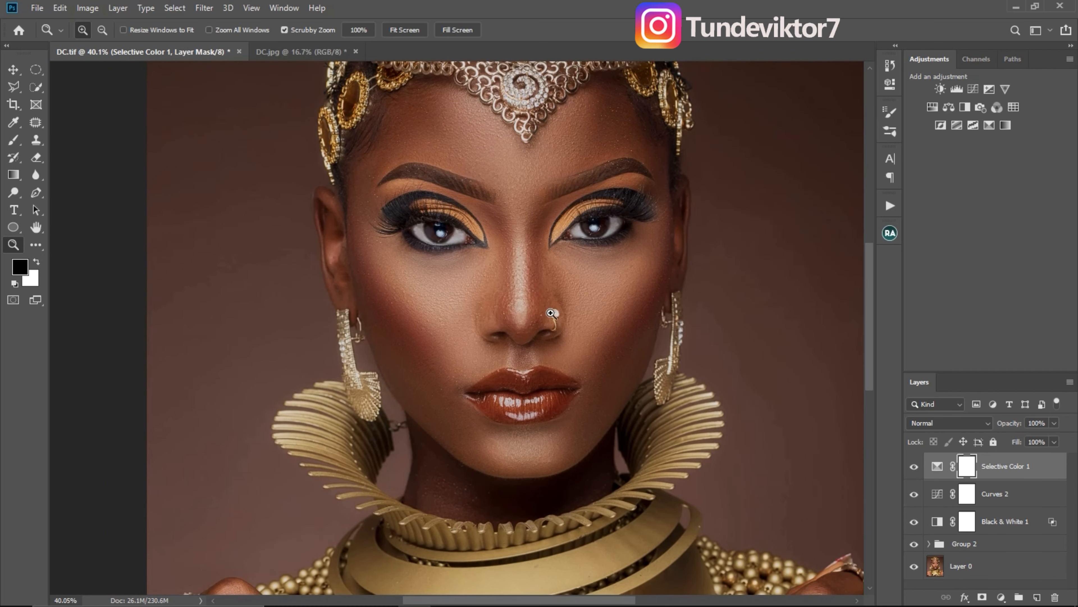
scroll(556, 313, "down", 4)
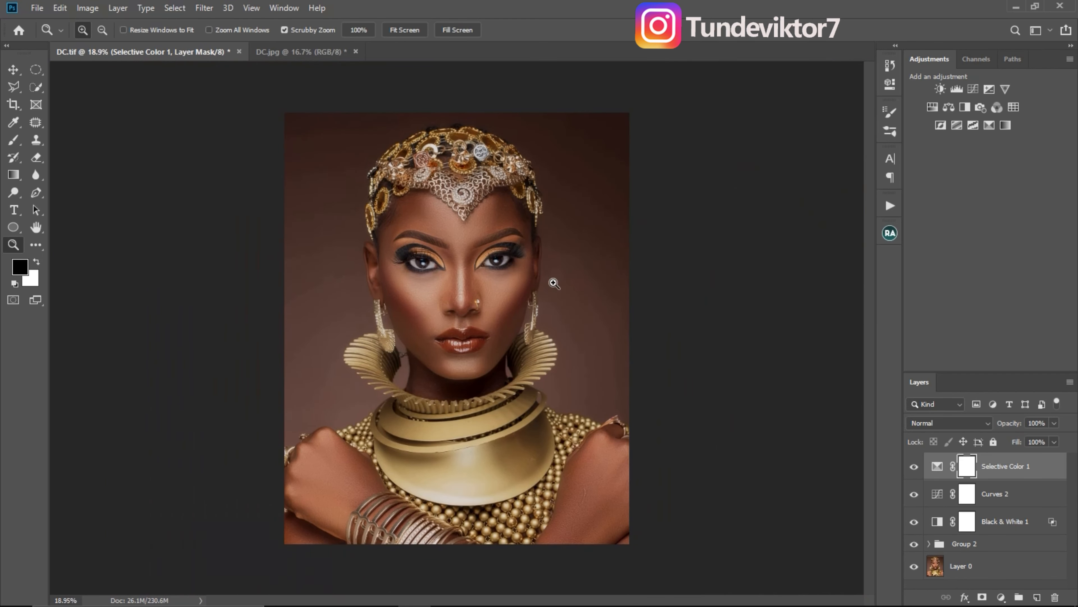
Add a Hue/Saturation adjustment layer above the Selective Color layer.
left_click(963, 108)
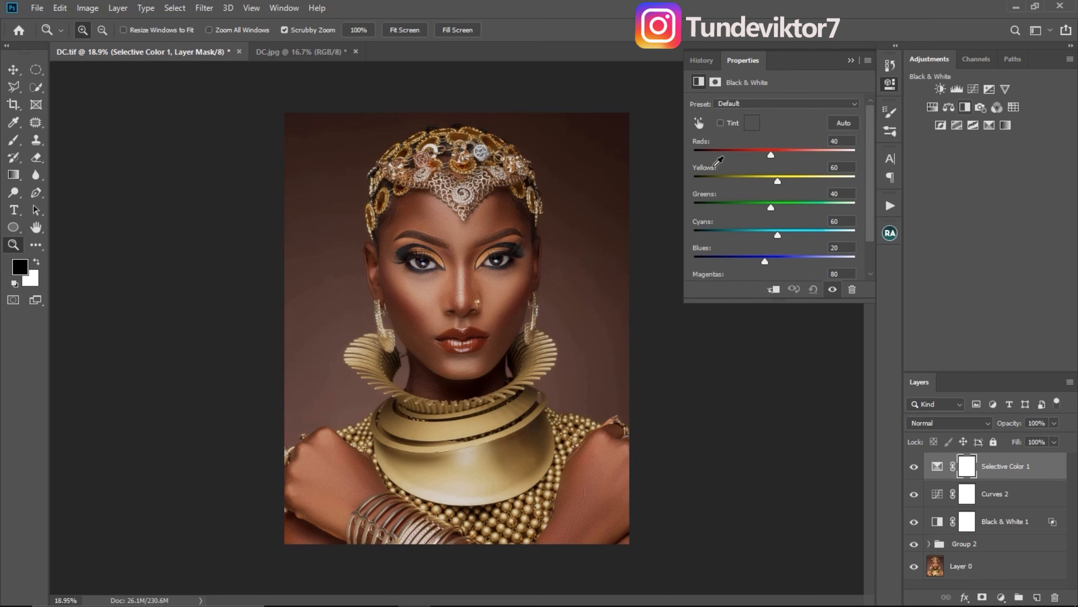
key("Delete")
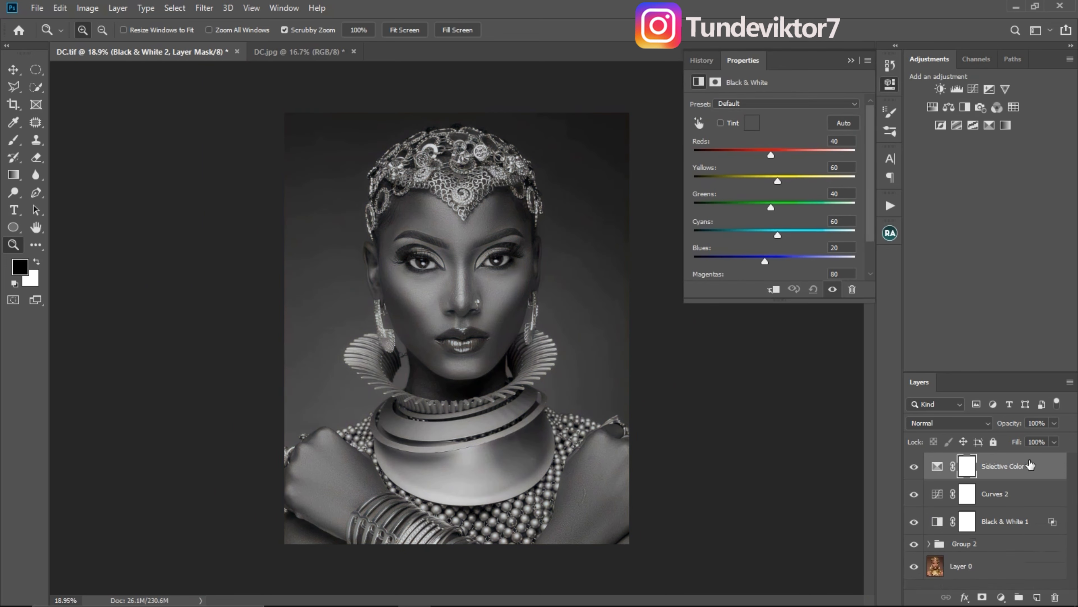
left_click(1002, 597)
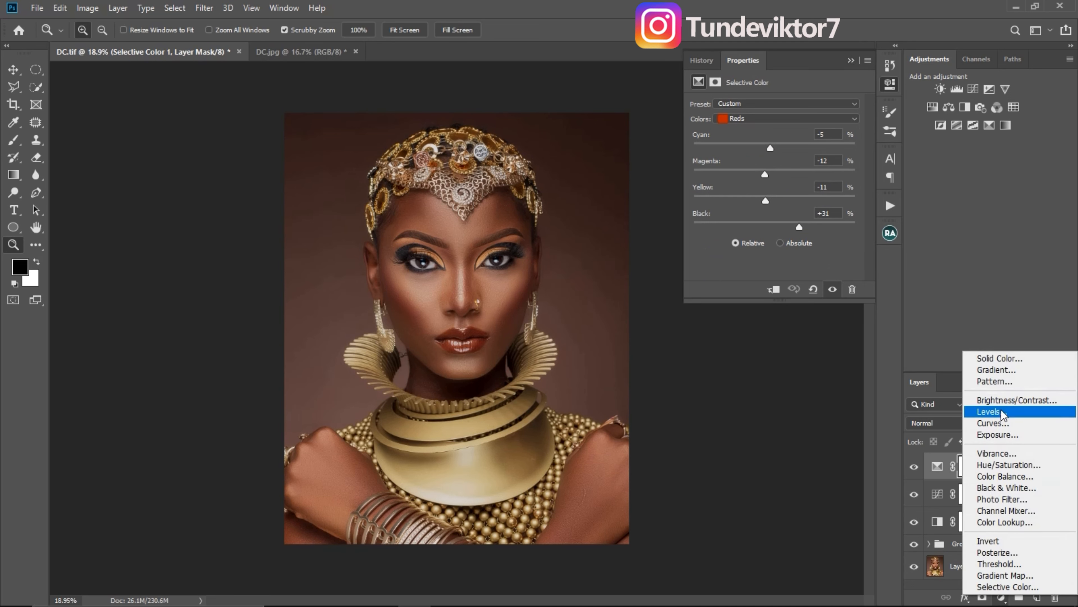
left_click(1006, 465)
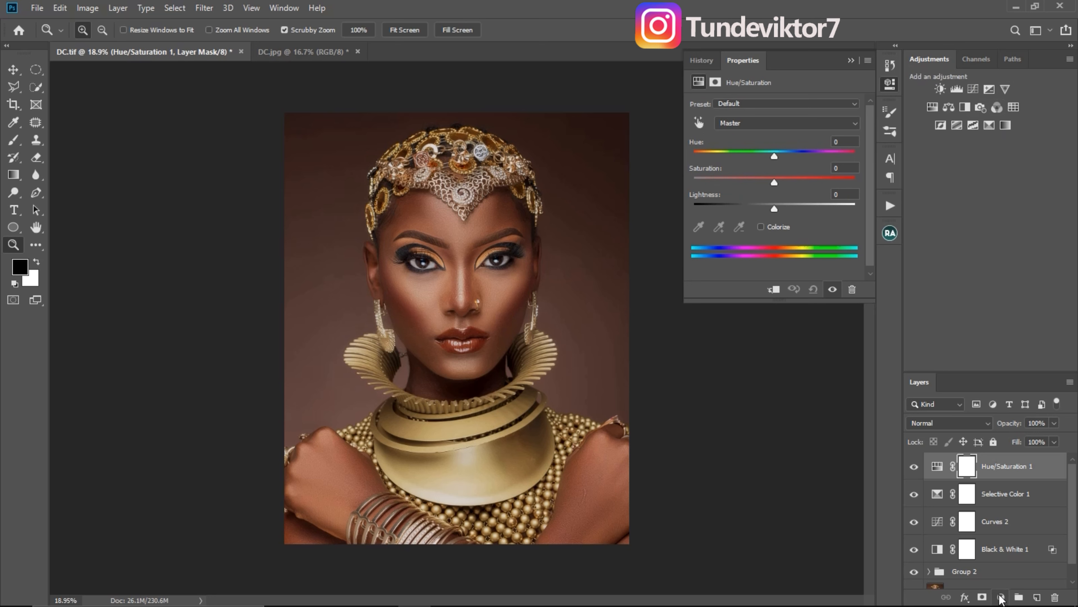
Hide the Adjustments panel and display it again.
left_click(1003, 598)
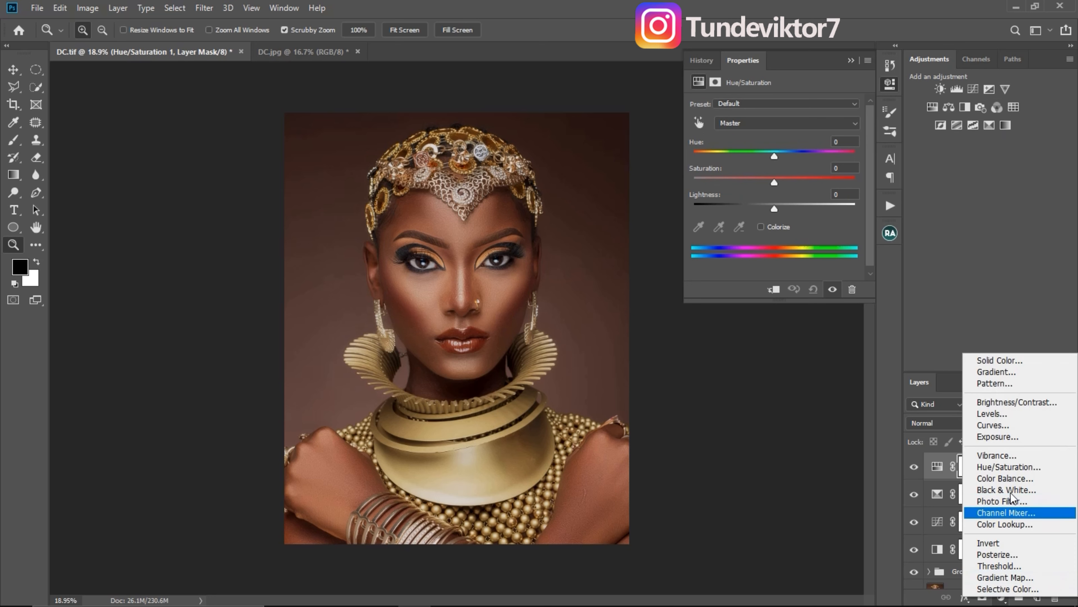
left_click(1022, 323)
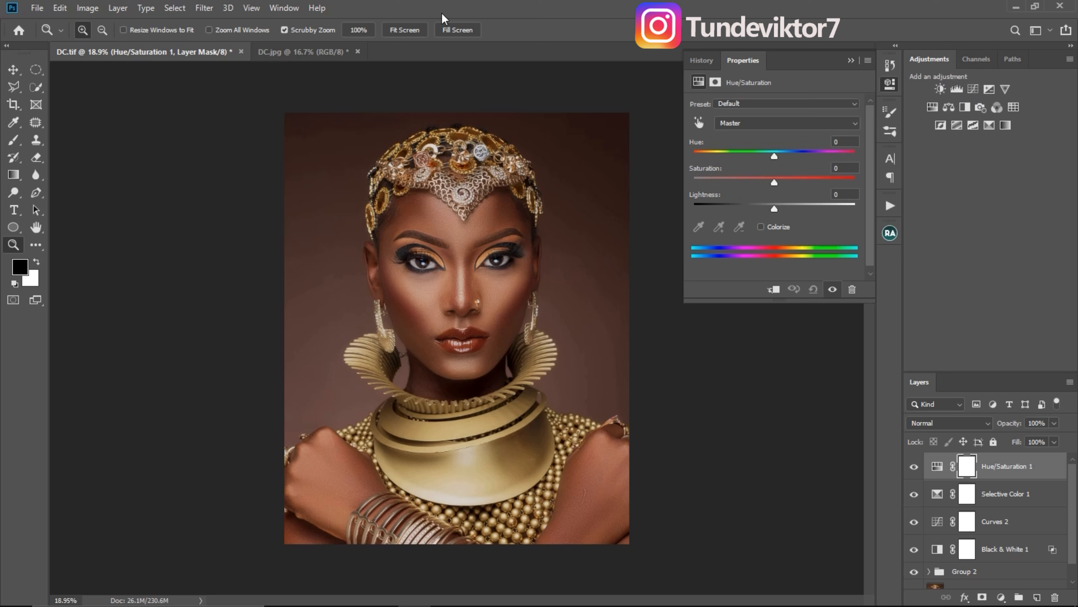
left_click(284, 7)
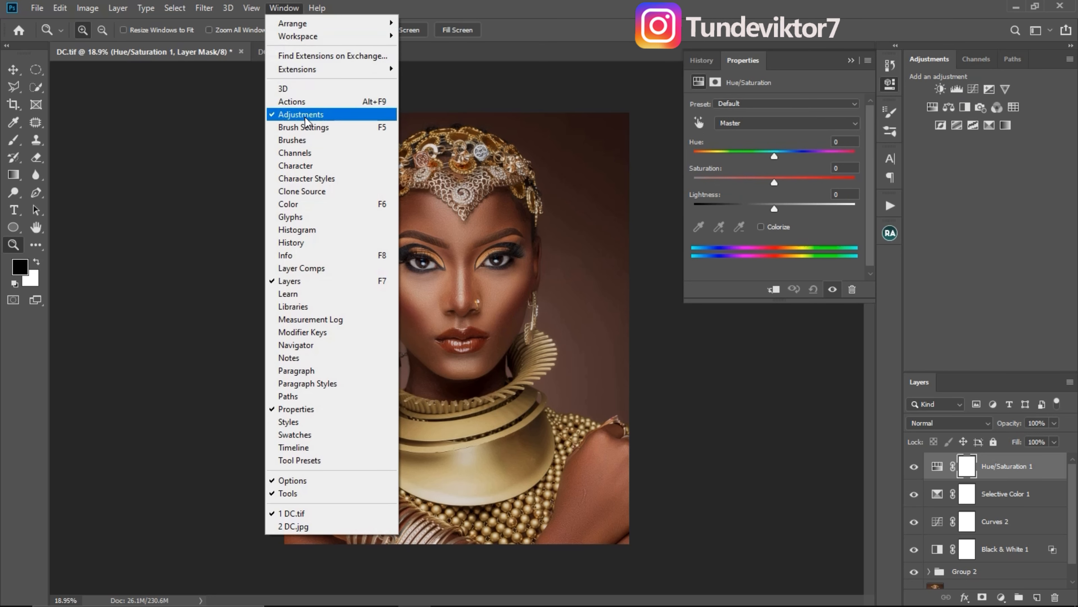
left_click(312, 114)
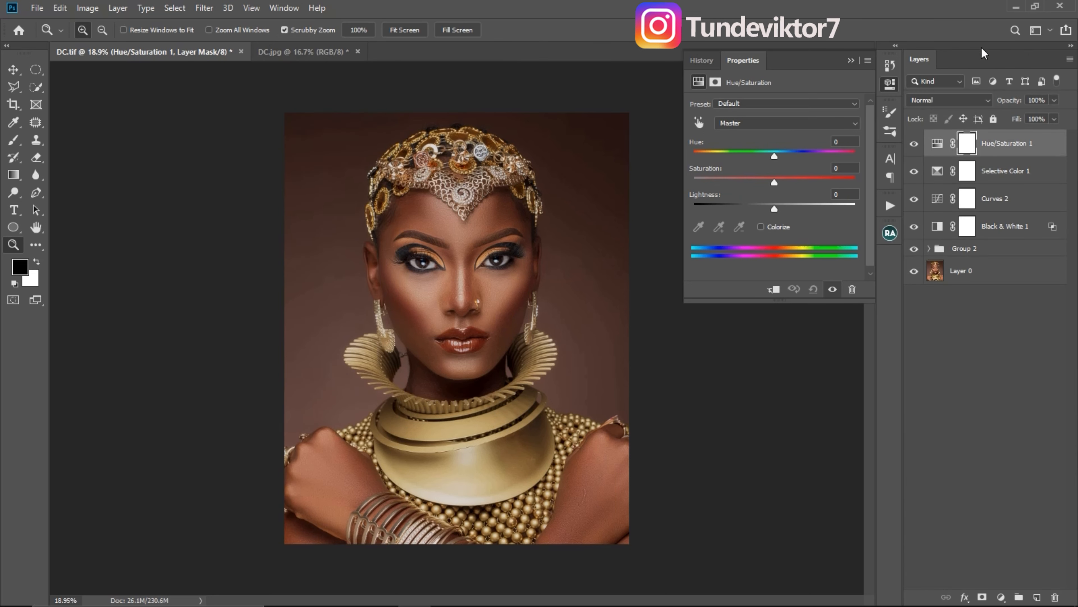
left_click(284, 7)
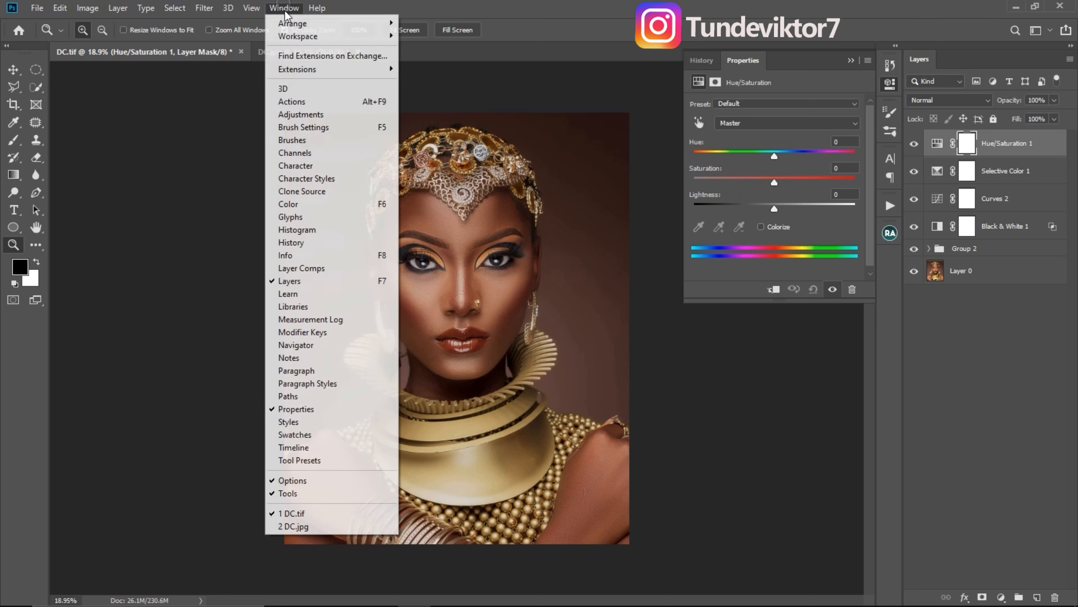
left_click(312, 115)
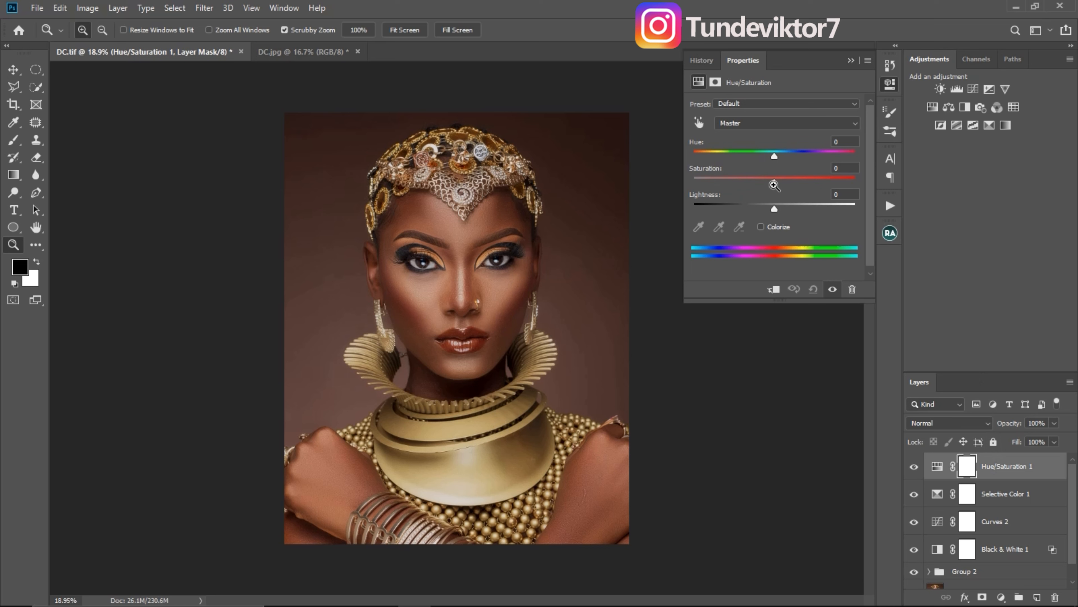
Lower the Master saturation slightly in the Hue/Saturation adjustment and compare the image with and without it.
left_click_drag(770, 187, 768, 187)
left_click_drag(768, 186, 769, 186)
left_click(914, 467)
left_click(914, 467)
Set Saturation to -13 and Lightness to -10 for the Reds in the Hue/Saturation adjustment.
left_click(769, 123)
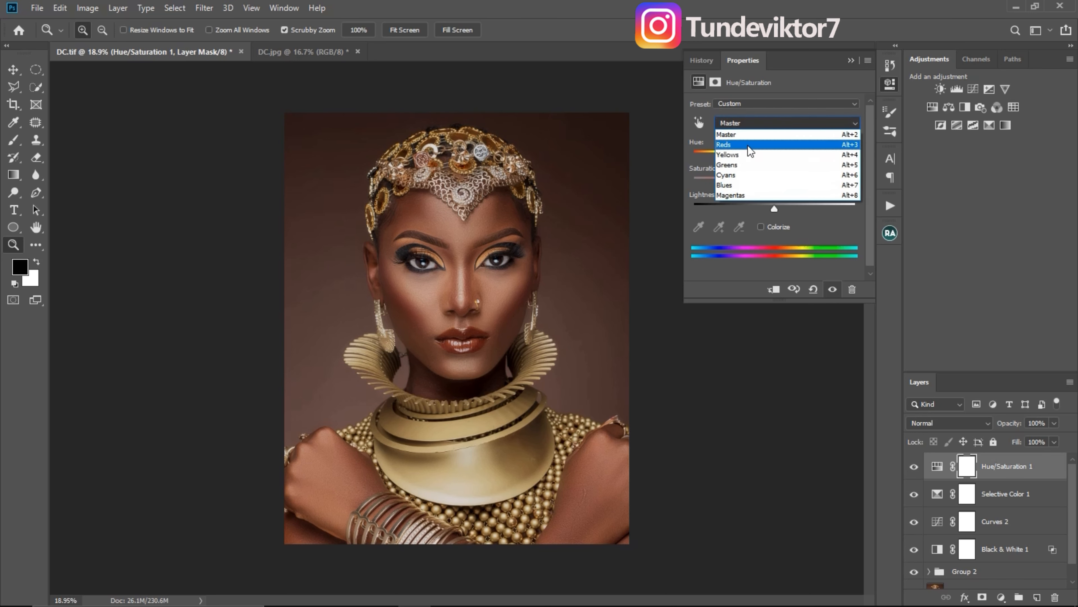
left_click(764, 124)
left_click(762, 123)
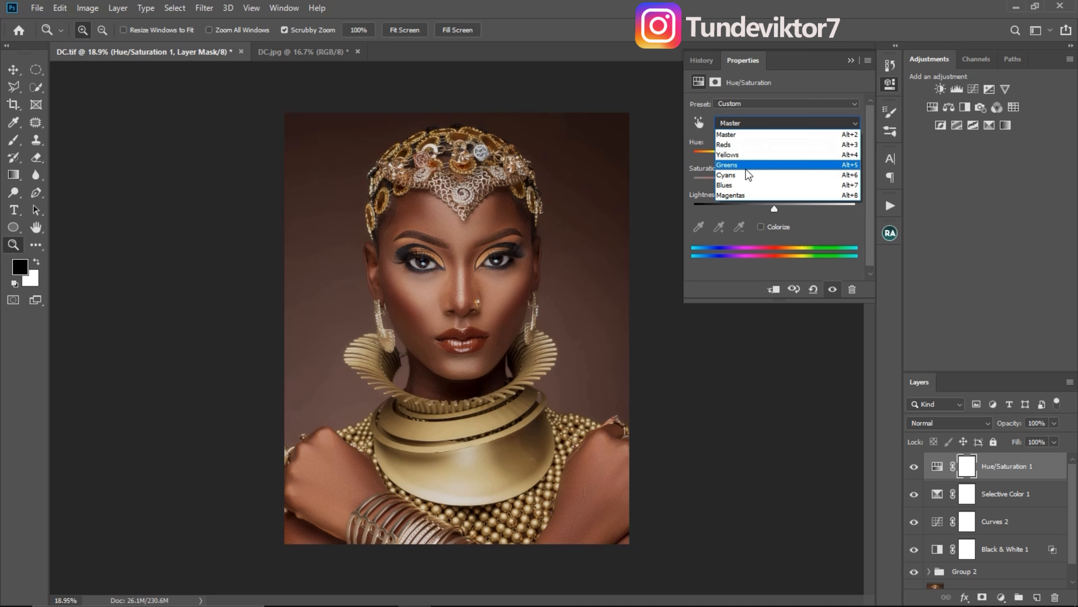
left_click(740, 145)
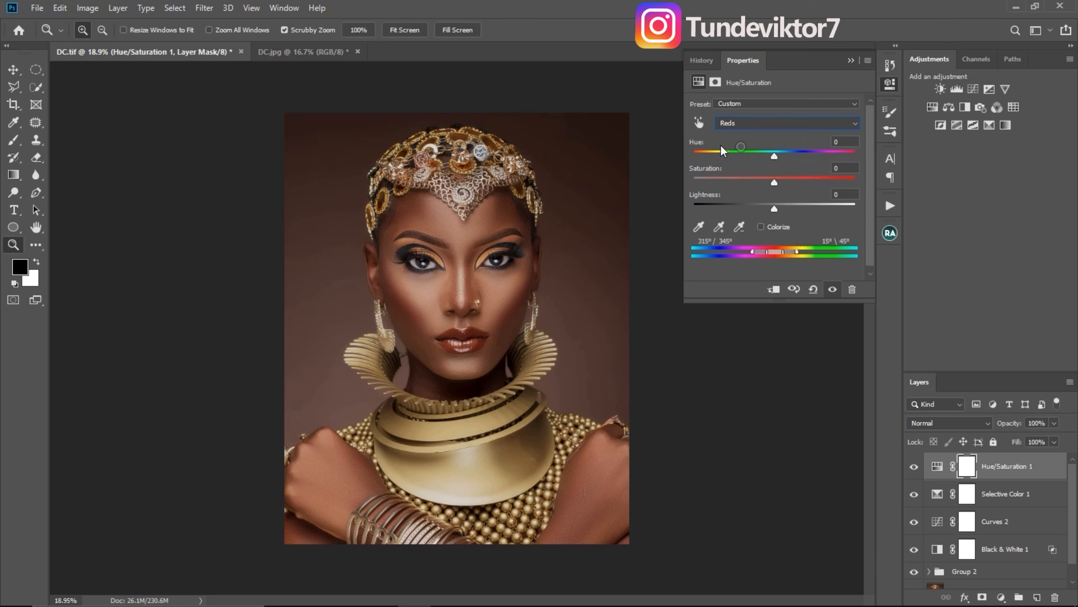
left_click_drag(774, 184, 674, 174)
left_click_drag(775, 207, 767, 213)
Compare the portrait with the Hue/Saturation layer hidden and shown, both in full and closer on the face.
left_click(915, 467)
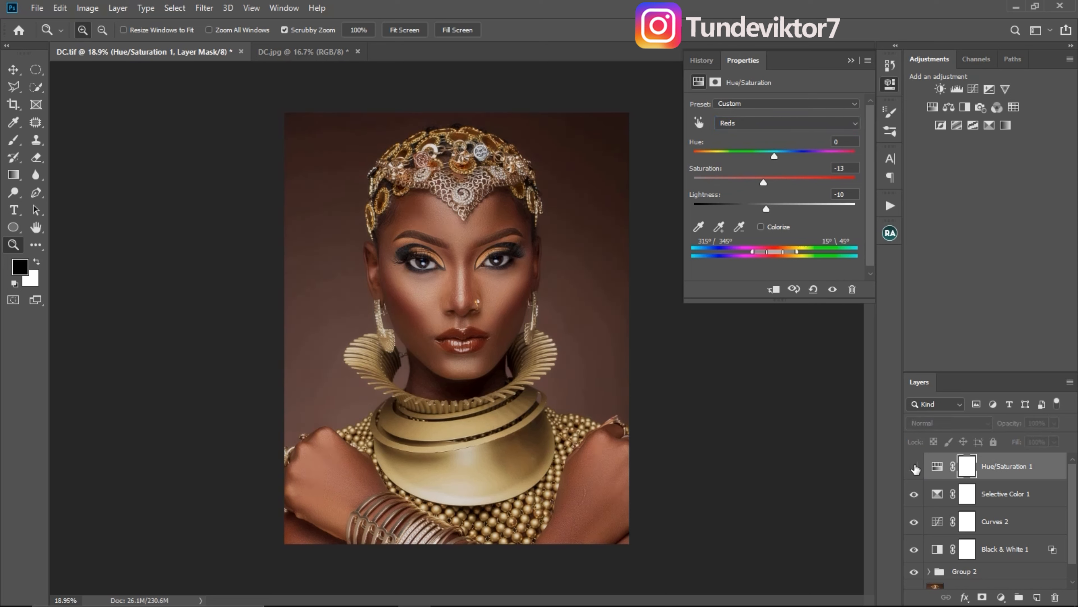
left_click(914, 466)
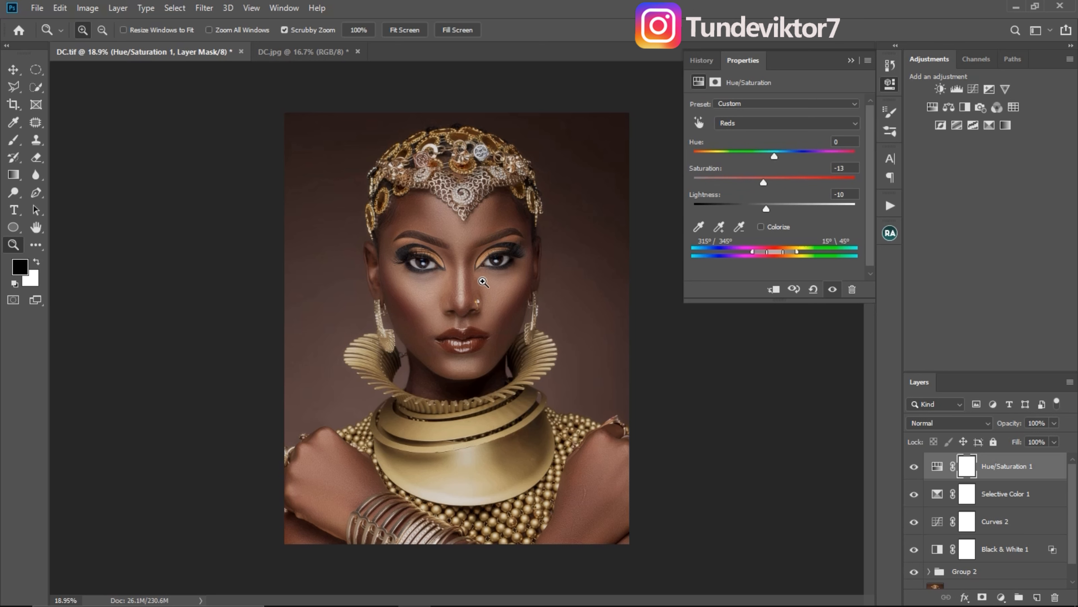
left_click_drag(482, 283, 511, 293)
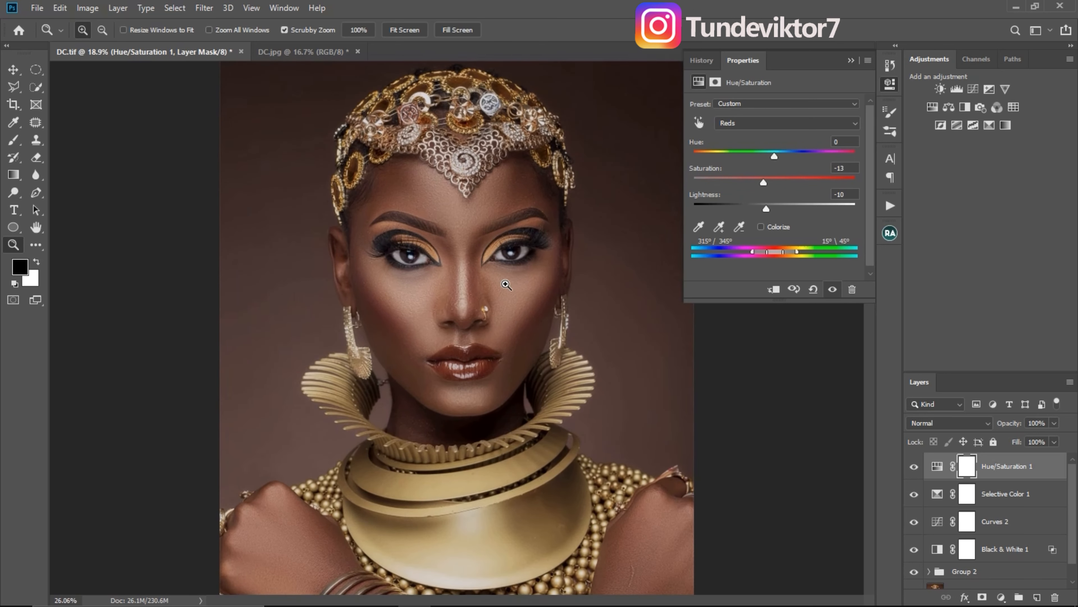
left_click(915, 466)
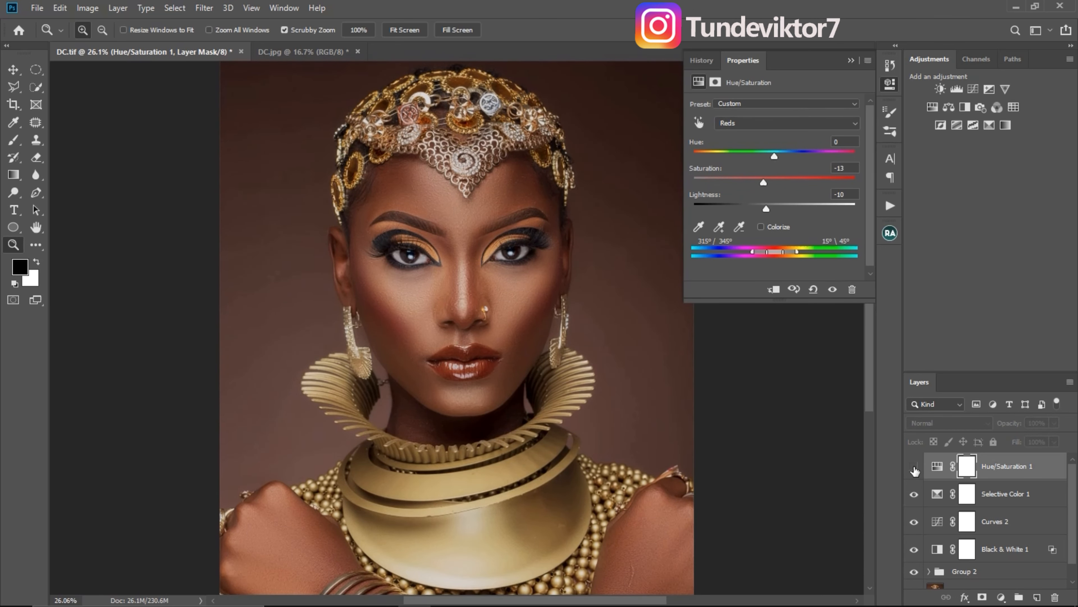
left_click(915, 467)
left_click_drag(527, 297, 507, 286)
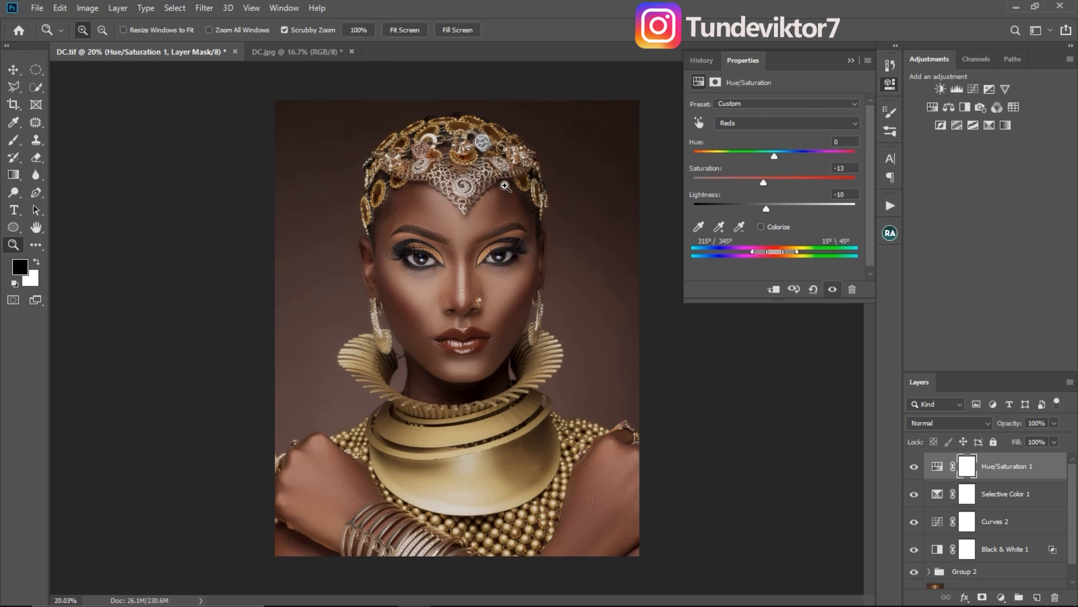
Add a second Selective Color adjustment layer on top and set Cyan to +9% and Magenta to -6% for the Reds.
left_click(990, 127)
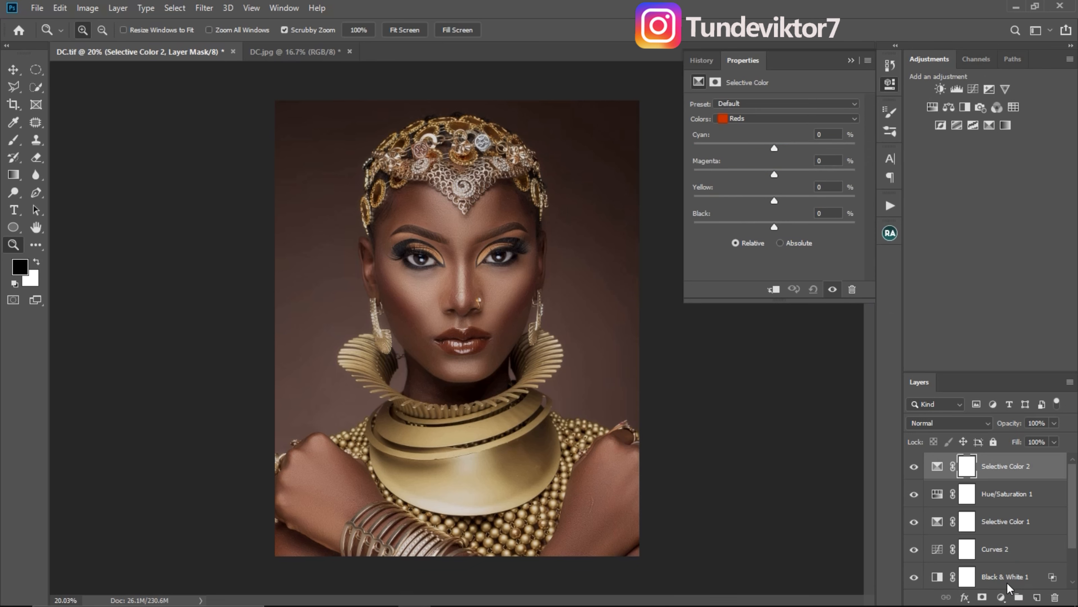
left_click(1001, 597)
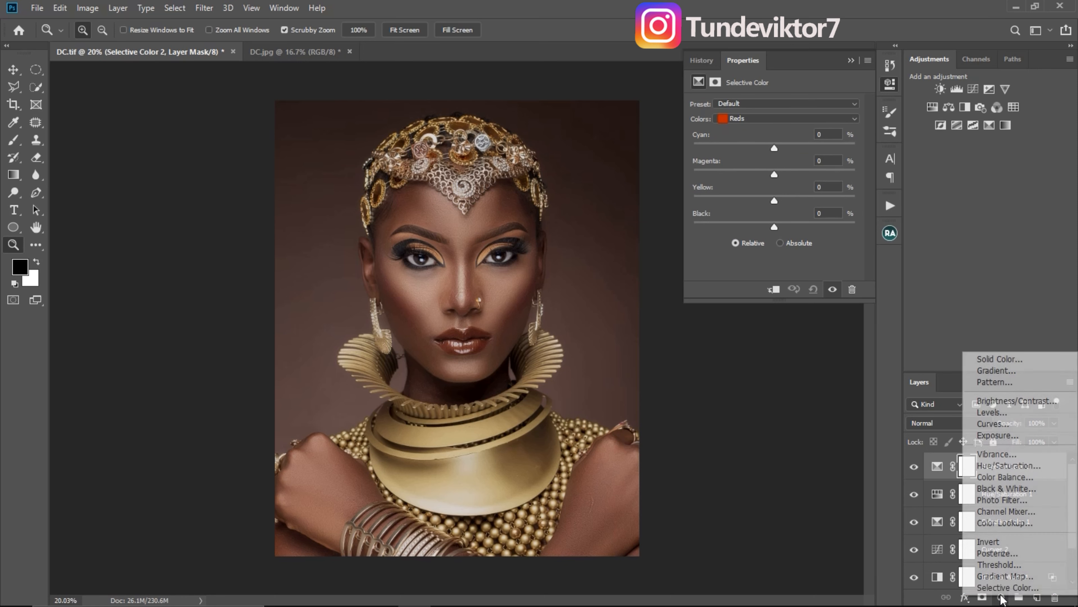
left_click(973, 267)
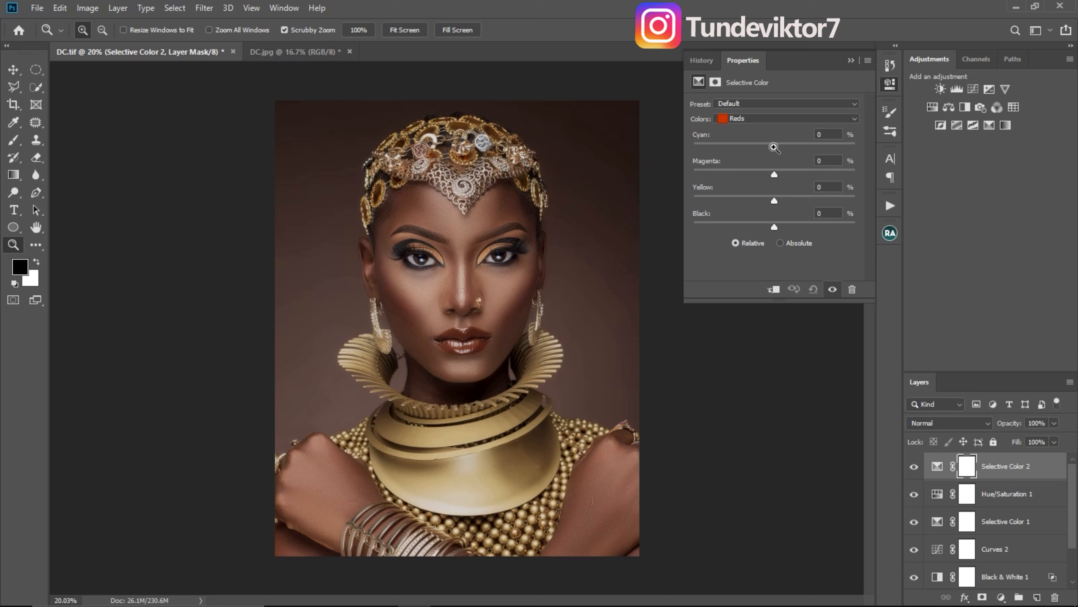
mouse_move(775, 145)
left_mouse_down()
mouse_move(785, 154)
mouse_move(693, 147)
mouse_move(779, 158)
left_mouse_up()
left_click_drag(782, 162, 782, 149)
mouse_move(772, 174)
left_mouse_down()
mouse_move(759, 175)
mouse_move(767, 183)
left_mouse_up()
left_click_drag(766, 176, 821, 193)
left_click_drag(819, 187, 773, 183)
Set Yellow to -12% and Black to +15% for the Reds in the second Selective Color adjustment, checking the skin tones.
left_click_drag(489, 261, 511, 276)
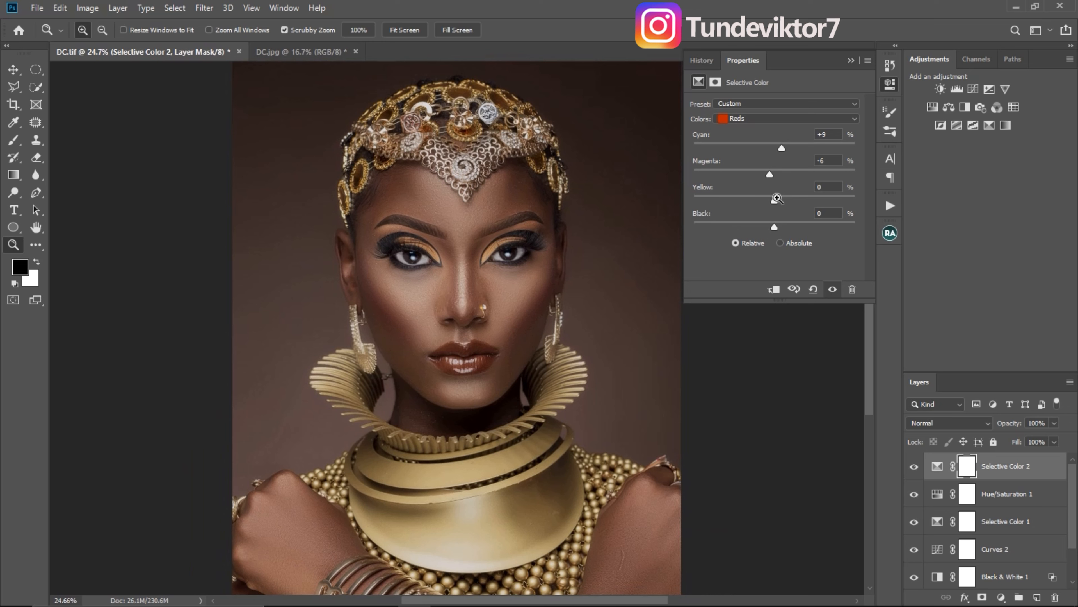
left_click_drag(776, 199, 767, 203)
left_click_drag(772, 229, 773, 229)
left_click_drag(512, 281, 478, 256)
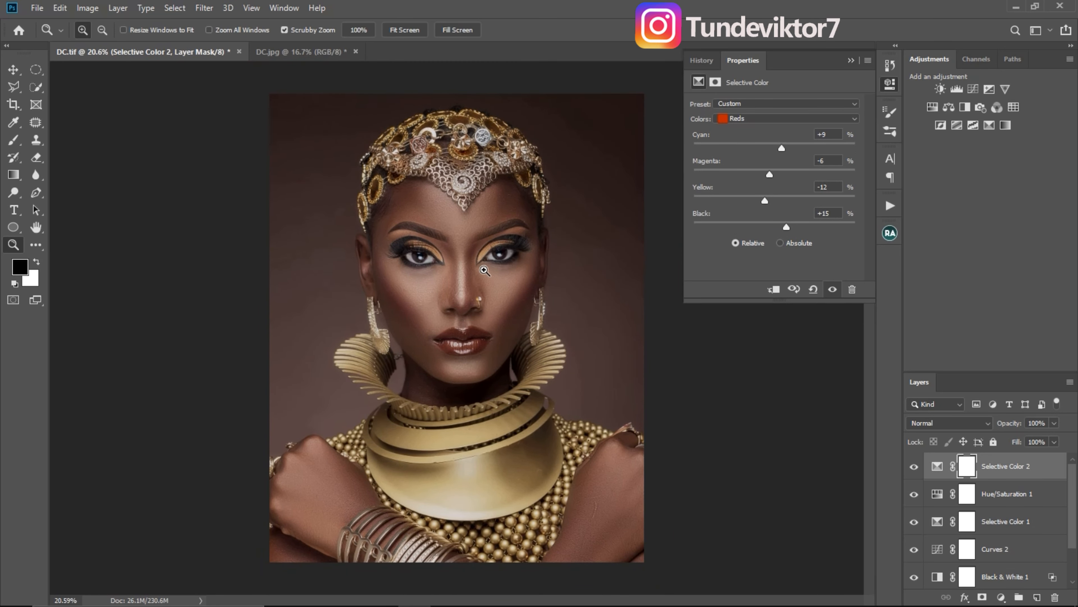
left_click_drag(489, 254, 515, 245)
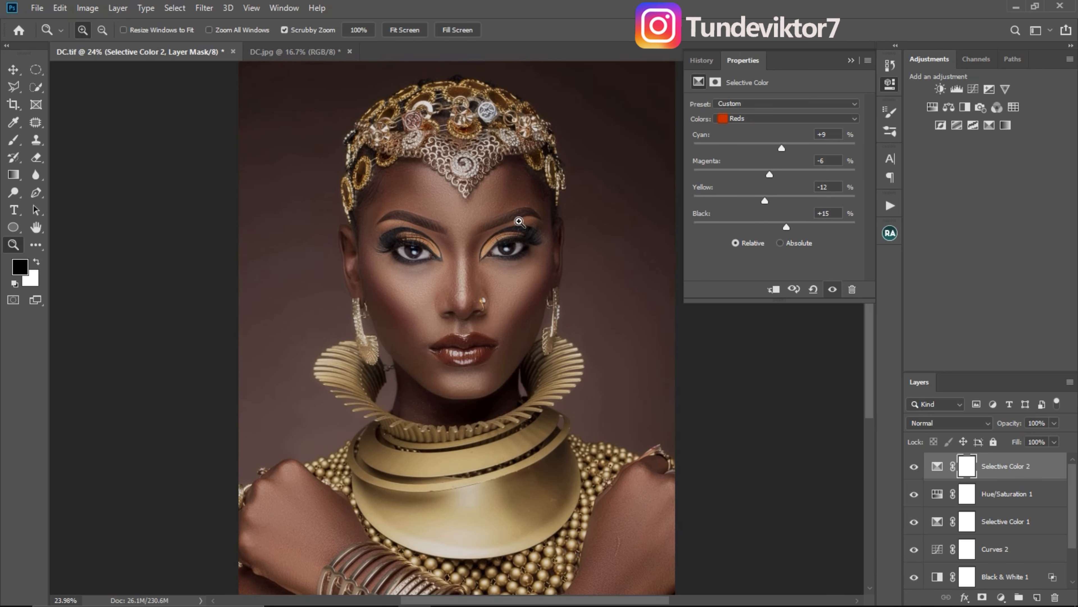
Set Yellow to -13% and Black to +23% for the Yellows in the Selective Color 2 adjustment.
left_click(787, 118)
left_click(747, 140)
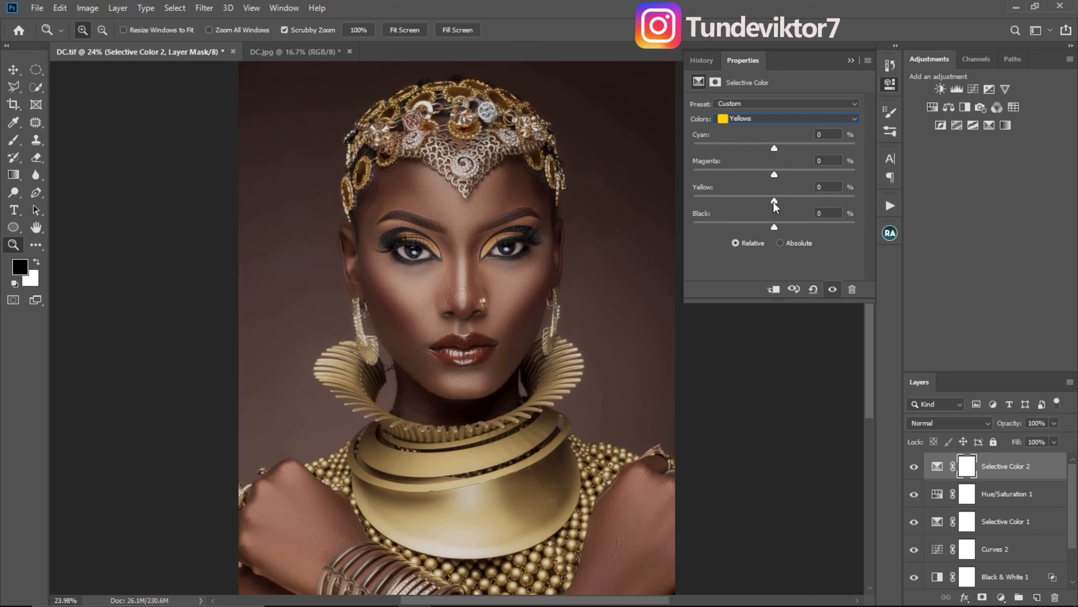
left_click_drag(769, 205, 767, 206)
left_click_drag(775, 228, 780, 229)
left_click_drag(789, 229, 700, 224)
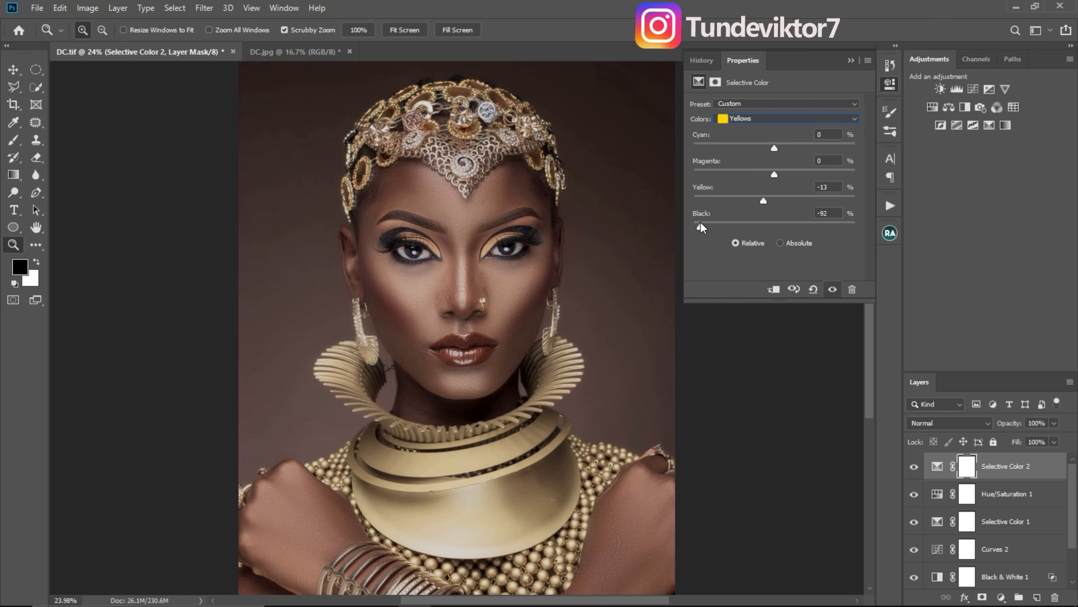
left_click_drag(700, 223, 785, 238)
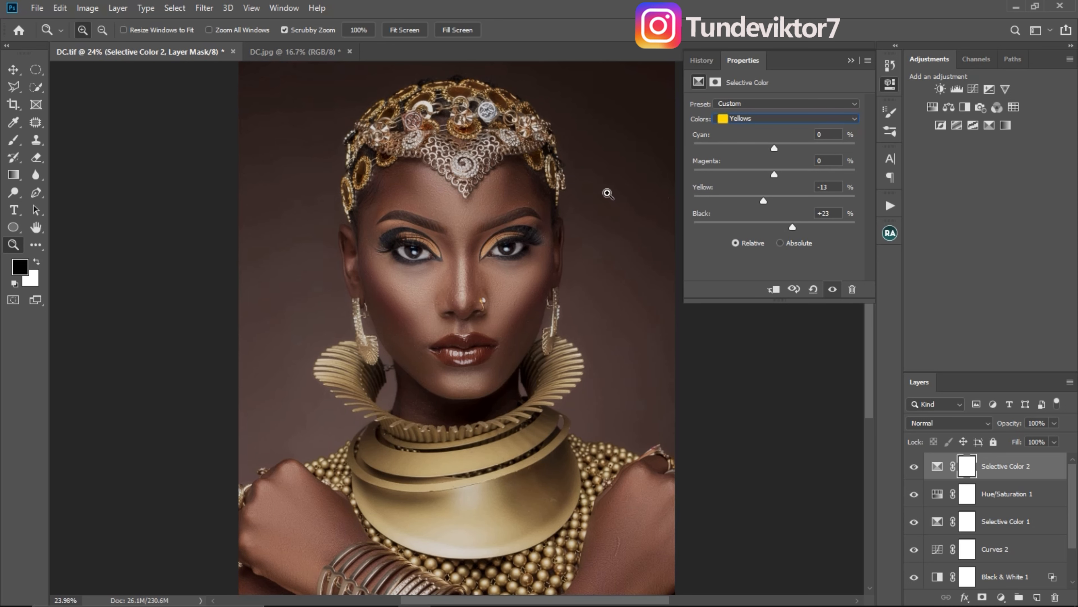
Compare the full portrait with the Selective Color 2 layer hidden and shown.
left_click_drag(508, 327, 486, 328)
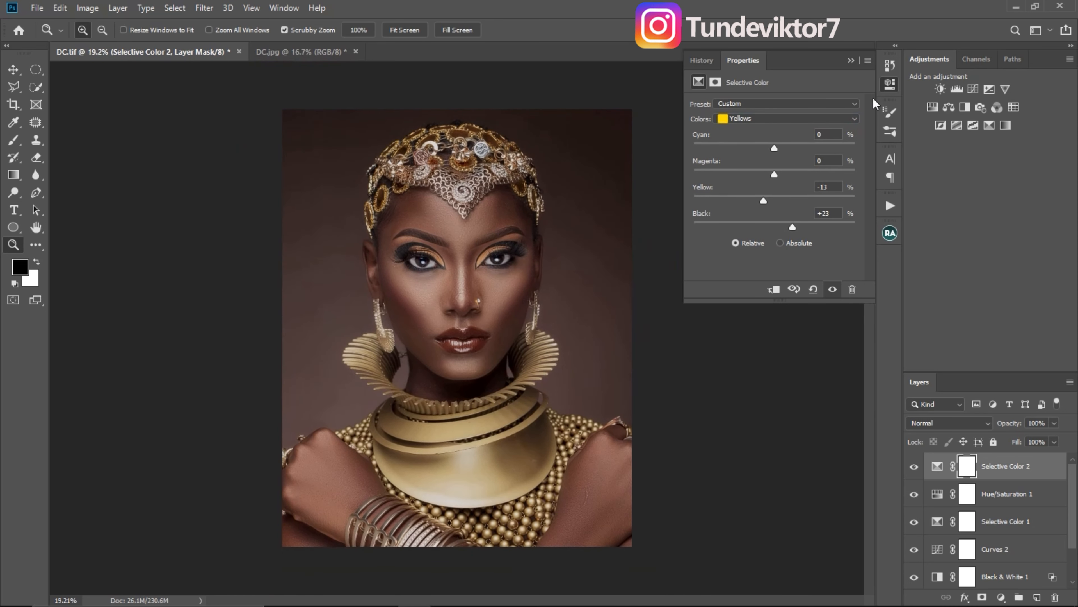
left_click(854, 62)
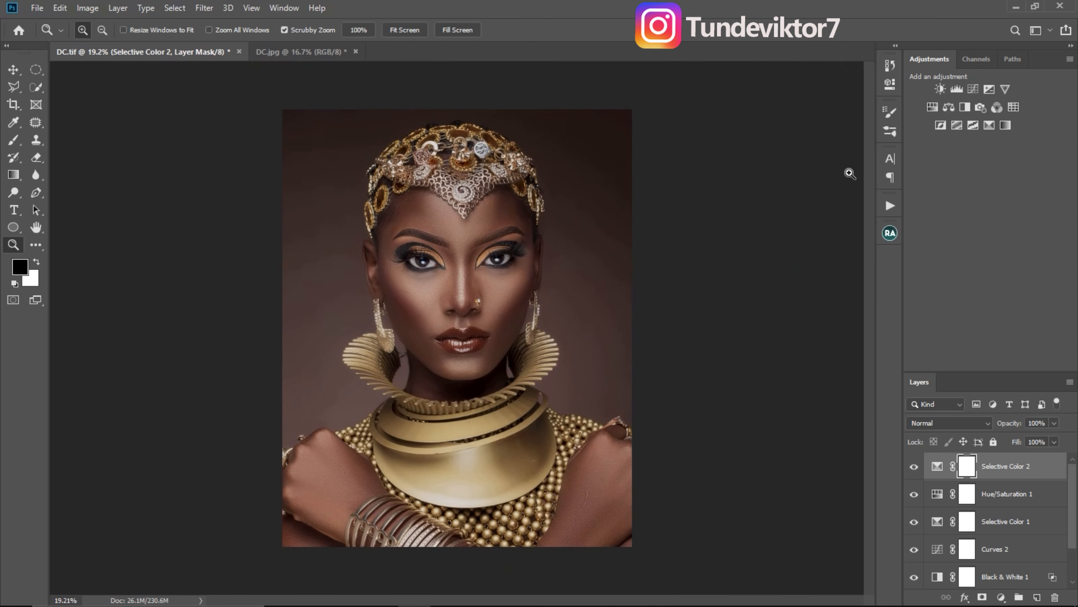
left_click(914, 466)
left_click(915, 469)
left_click(915, 469)
left_click(915, 470)
mouse_move(534, 330)
left_mouse_down()
mouse_move(511, 330)
mouse_move(527, 327)
left_mouse_up()
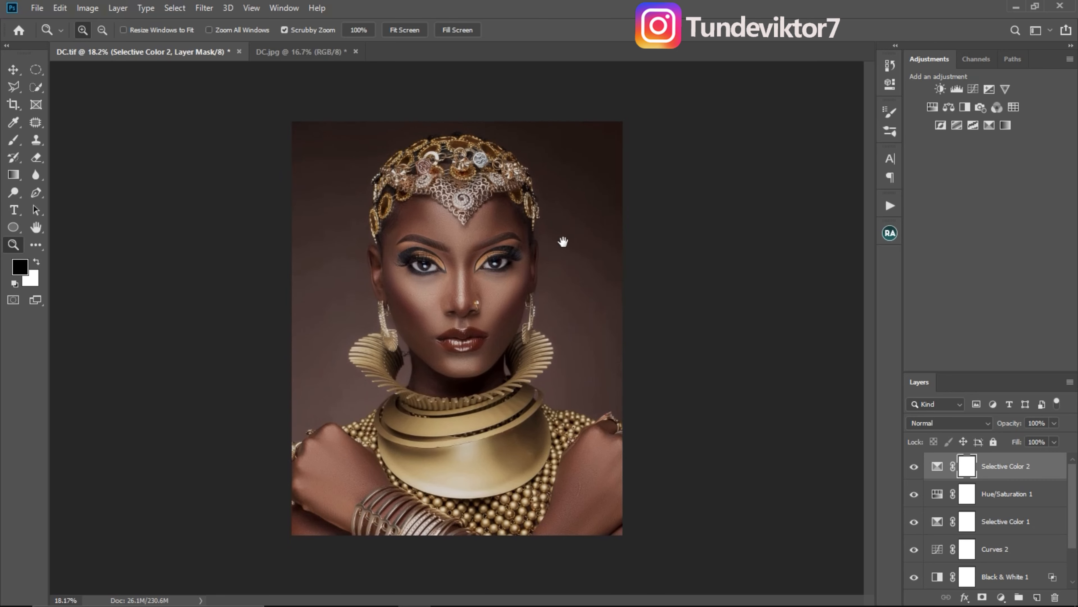
left_click_drag(489, 278, 501, 314)
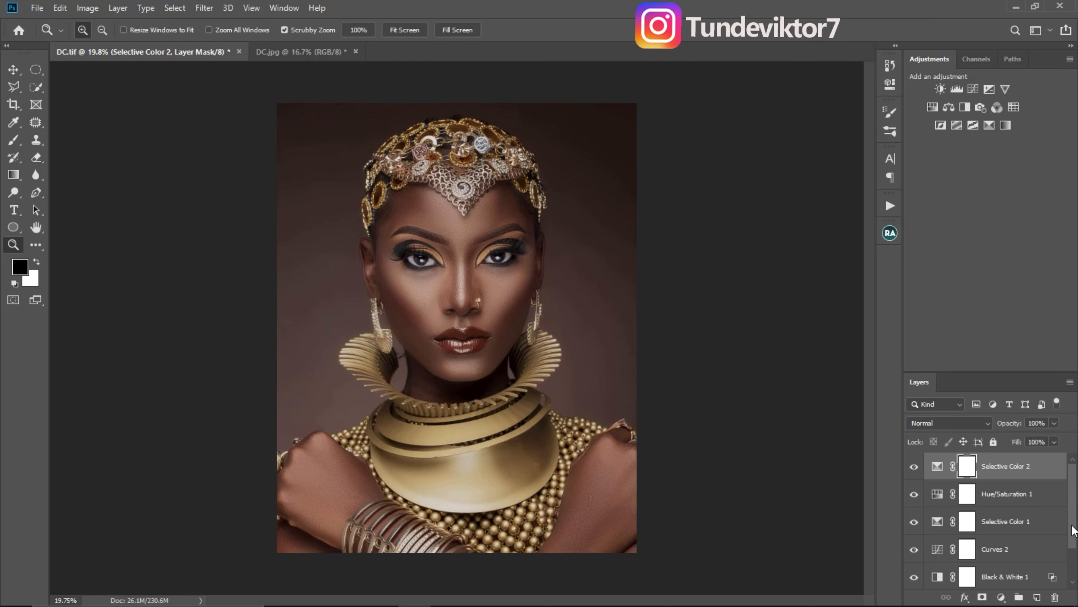
Try grouping the color grading adjustment layers and lowering the group's opacity, and undo both changes.
left_click(1039, 577, "shift")
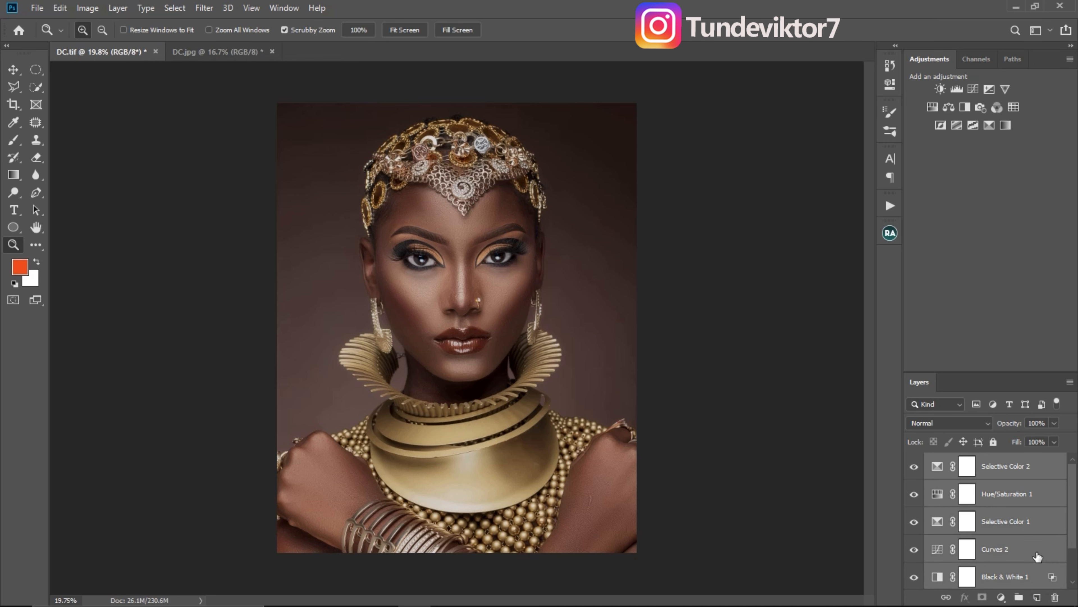
key("ctrl+g")
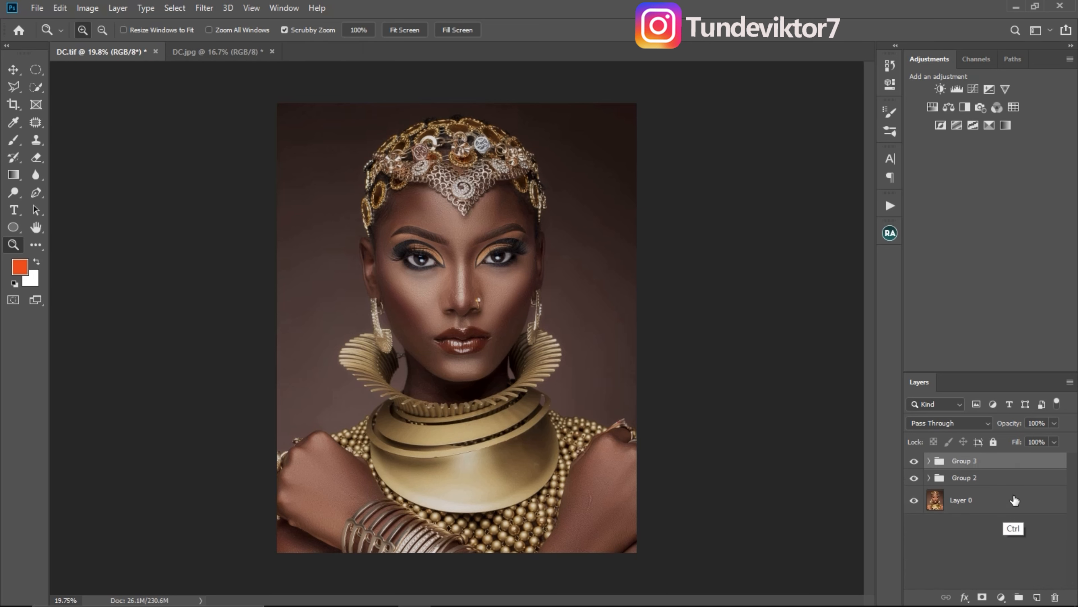
left_click(1055, 423)
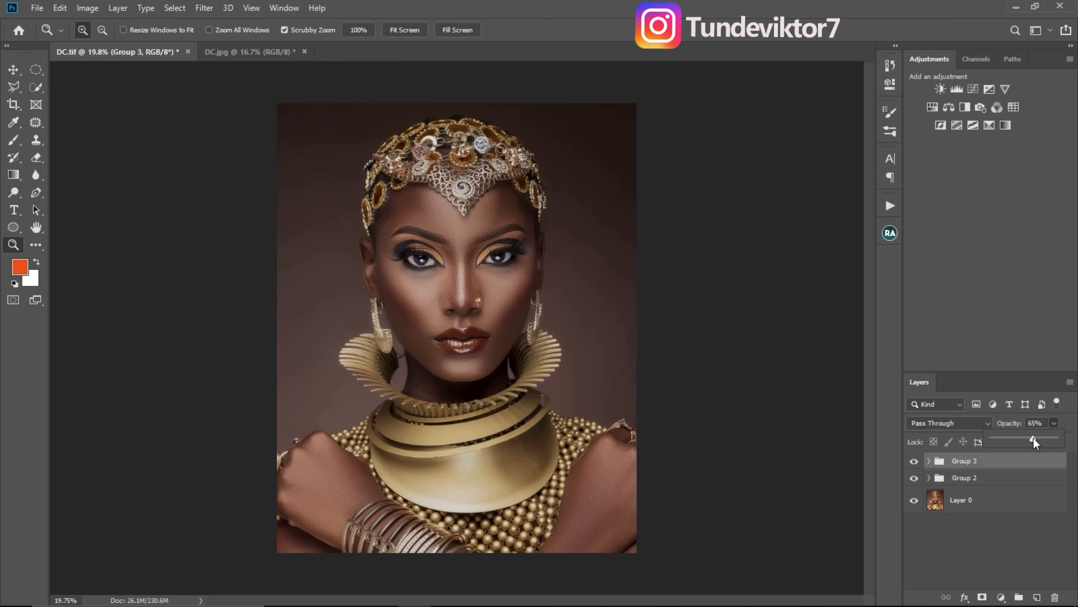
left_click_drag(1034, 438, 1033, 438)
left_click_drag(1050, 441, 1055, 440)
key("ctrl+z")
key("ctrl+z")
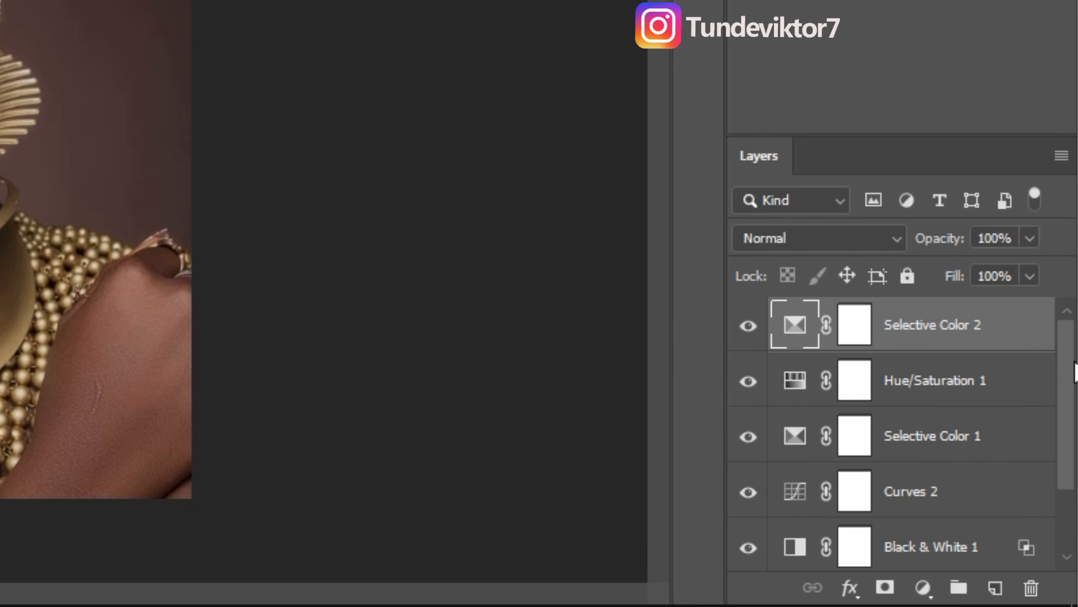
Group the adjustment layers from Selective Color 2 down to Black & White 1 into one layer group.
scroll(1049, 425, "down", 3)
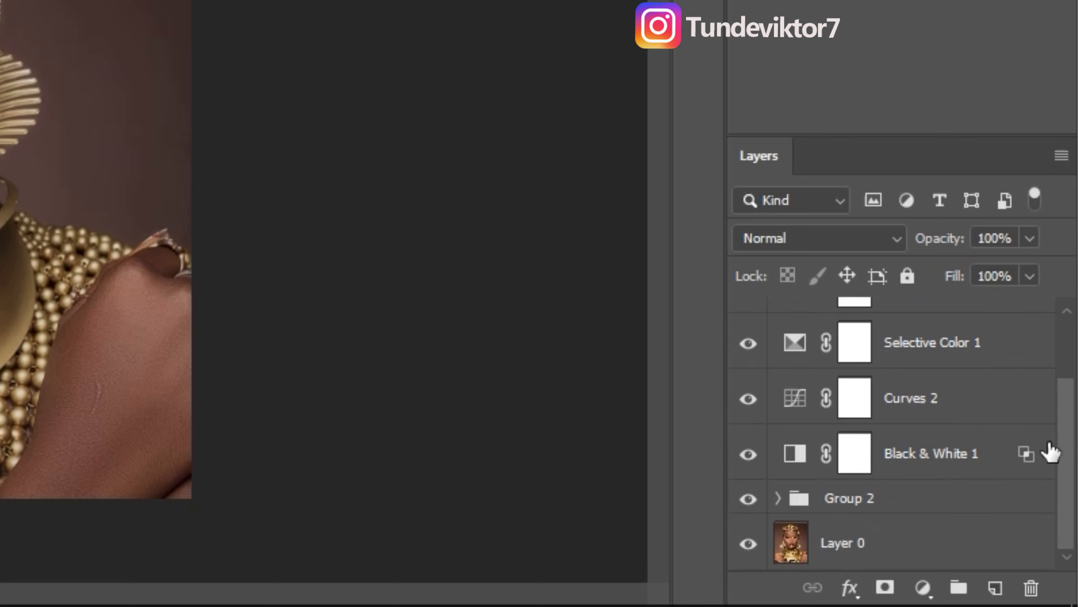
left_click(943, 456, "shift")
key("ctrl+g")
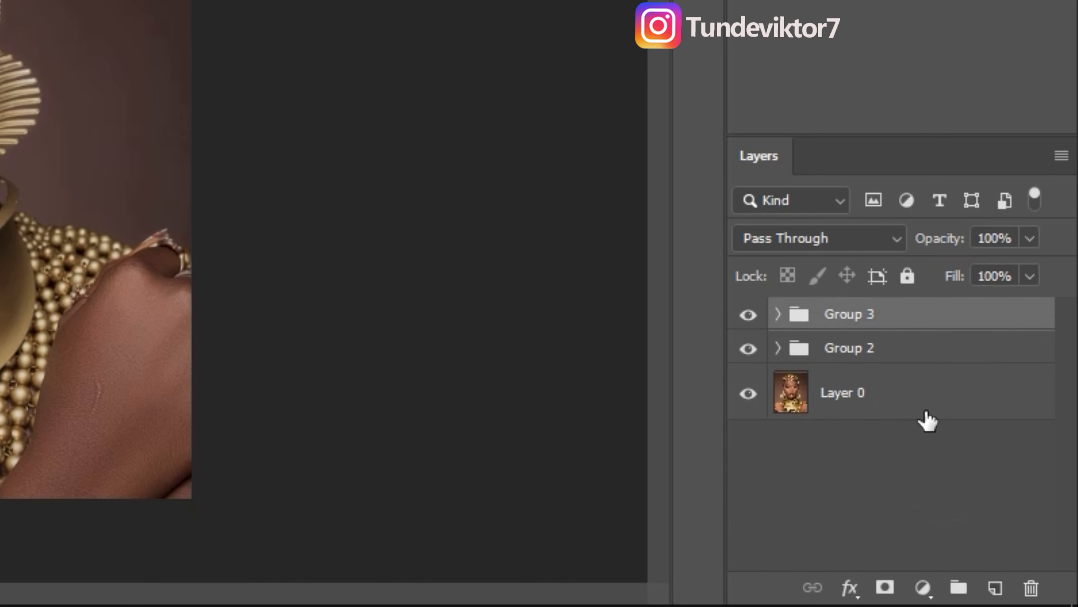
key("ctrl+z")
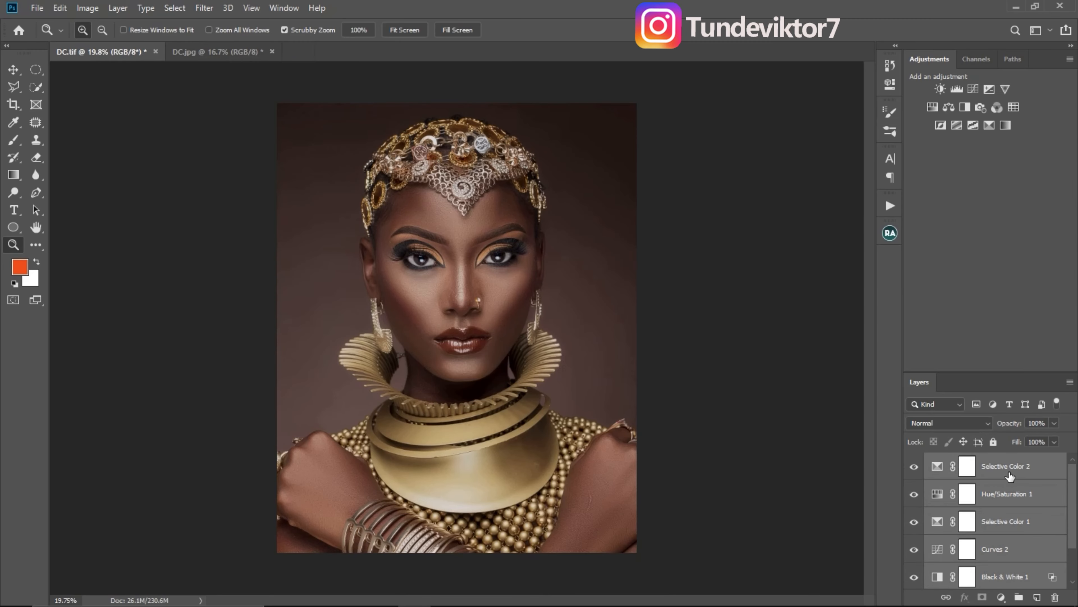
left_click(1022, 476)
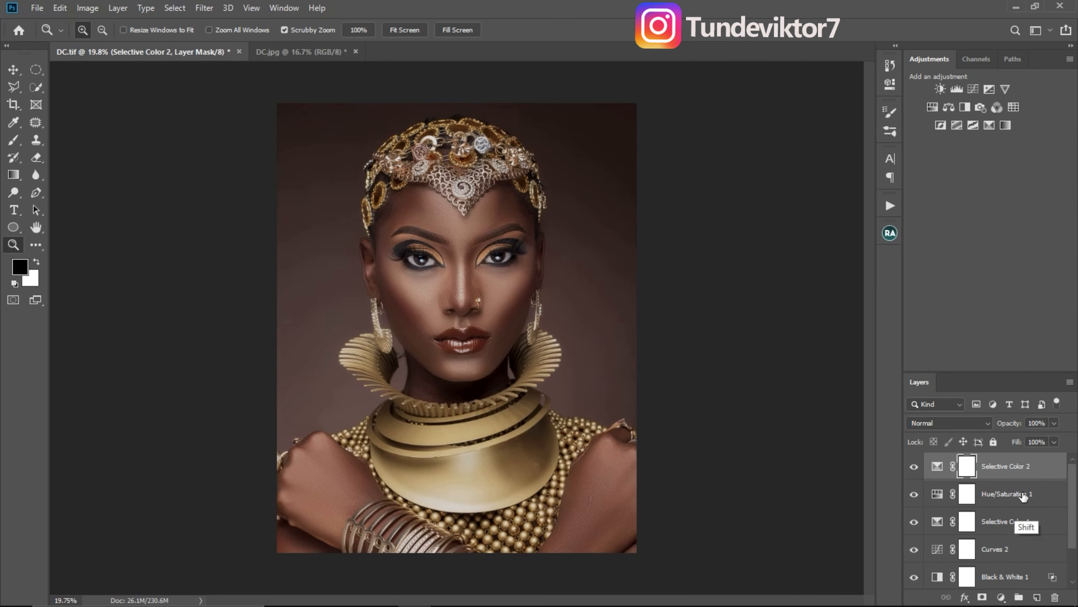
left_click_drag(1073, 499, 1074, 528)
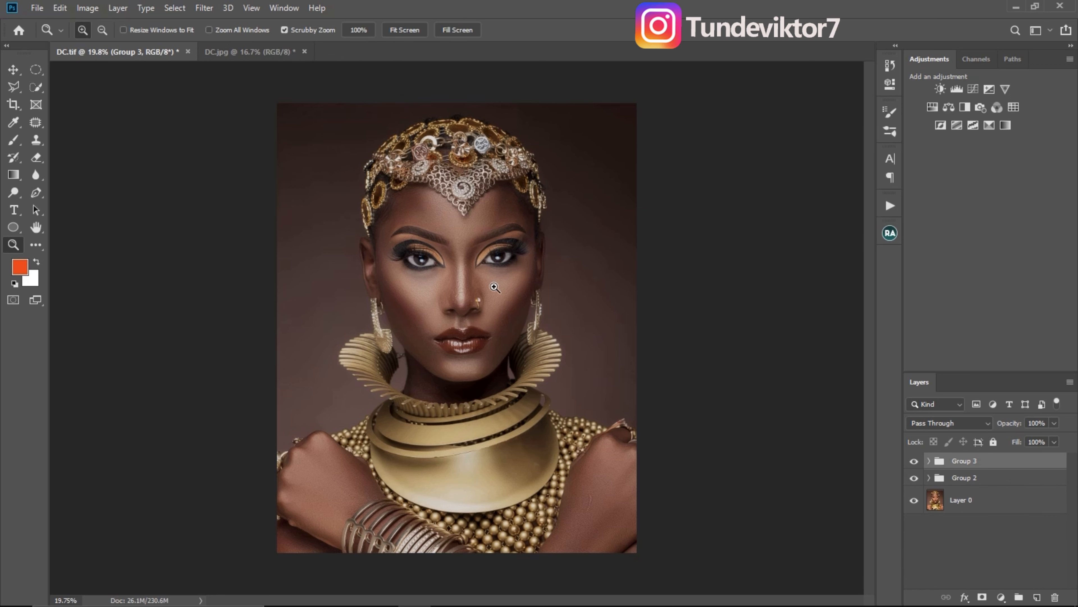
Compare the portrait with the color grading group hidden and shown, checking the skin and the gold jewelry.
left_click(915, 460)
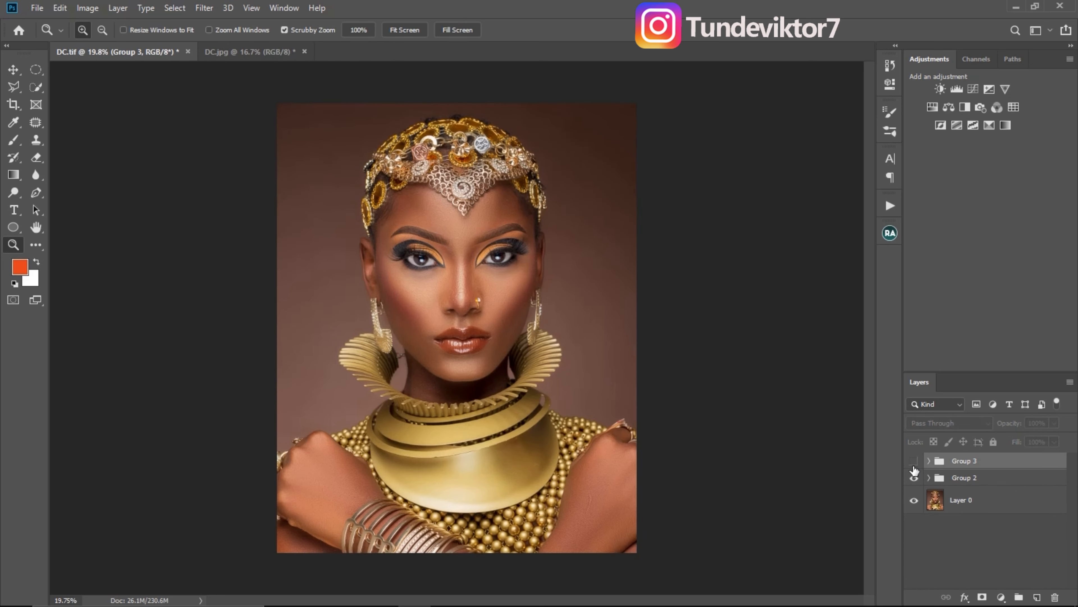
left_click(914, 462)
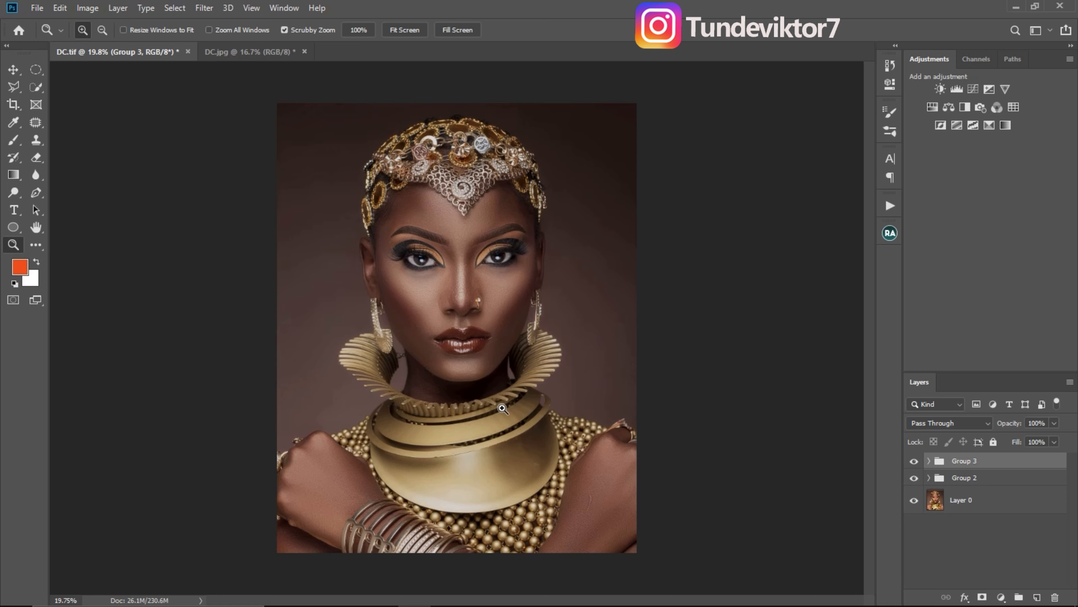
left_click(914, 461)
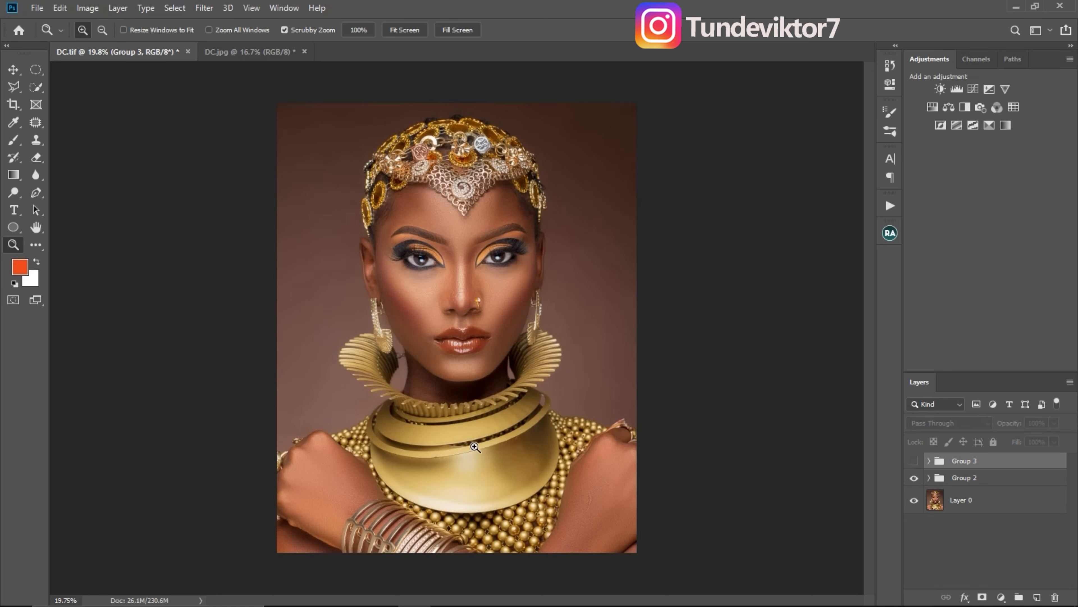
left_click_drag(501, 469, 556, 460)
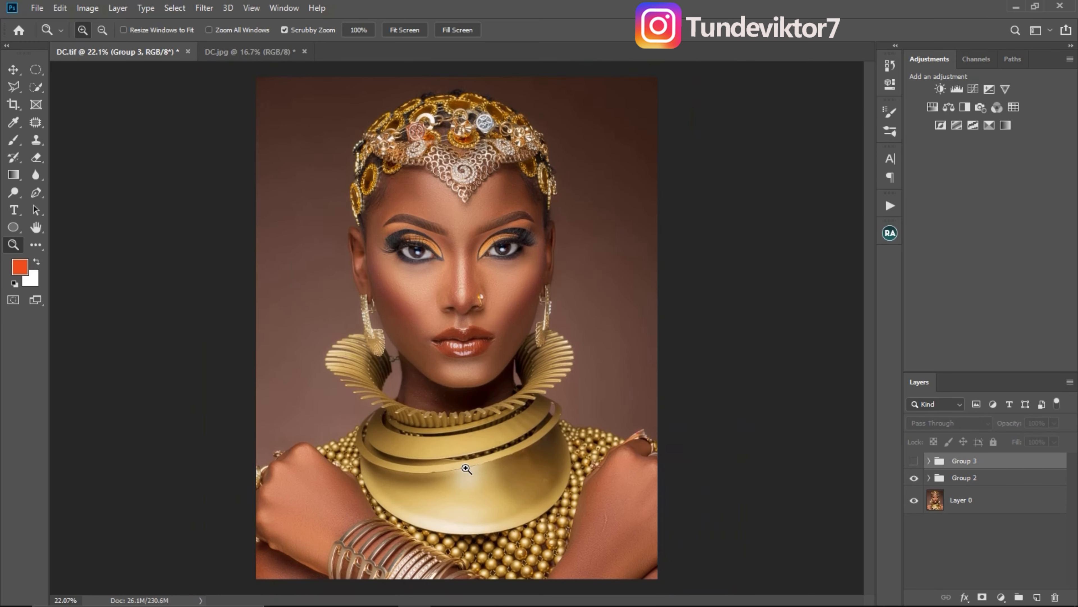
left_click_drag(444, 243, 571, 245)
left_click_drag(512, 292, 398, 291)
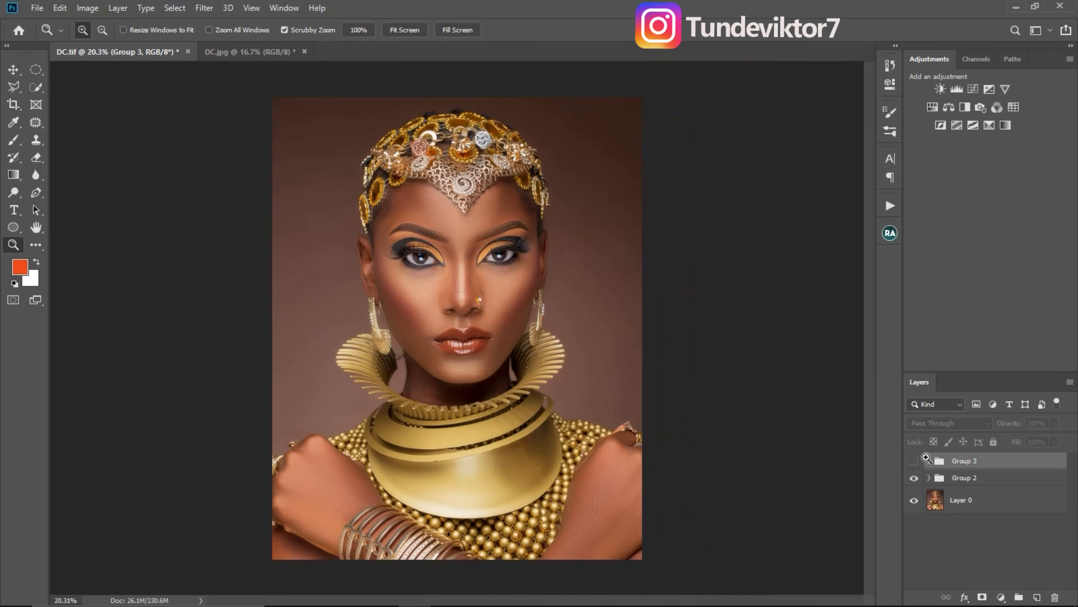
left_click_drag(462, 318, 445, 358)
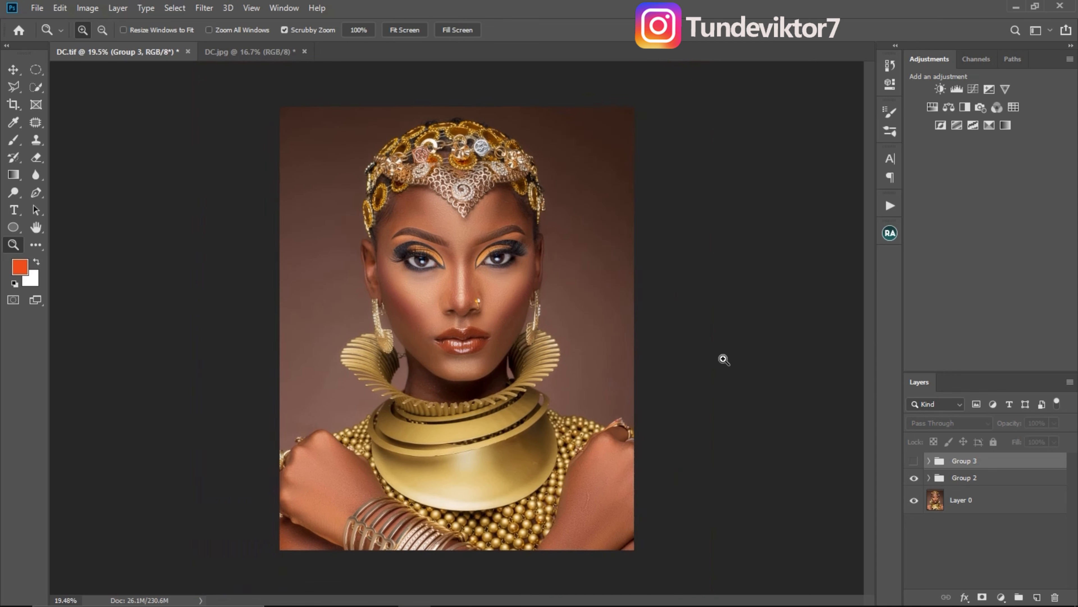
left_click(915, 461)
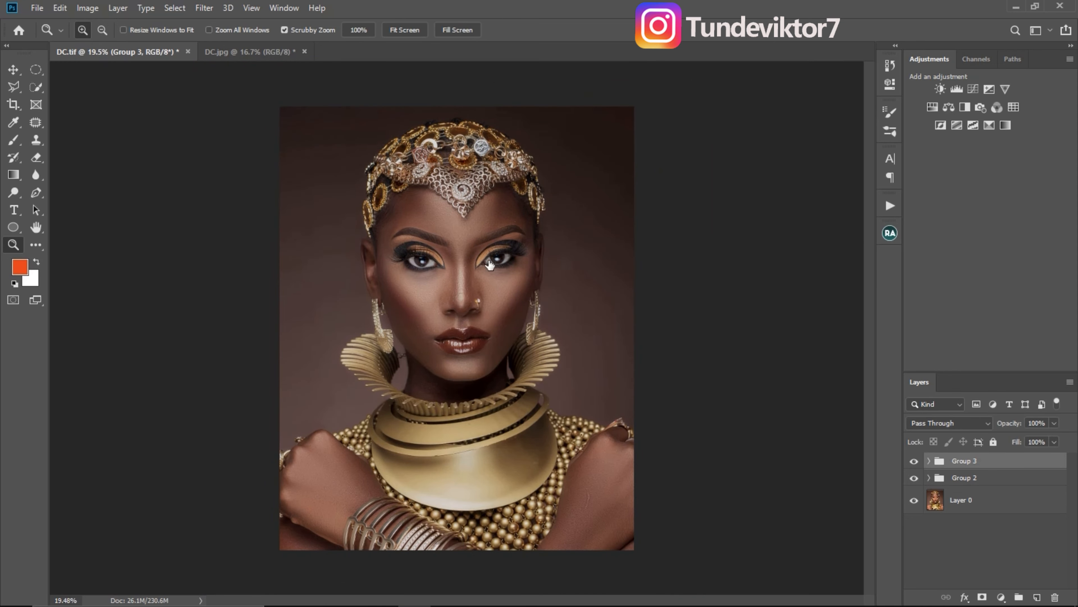
left_click(525, 281)
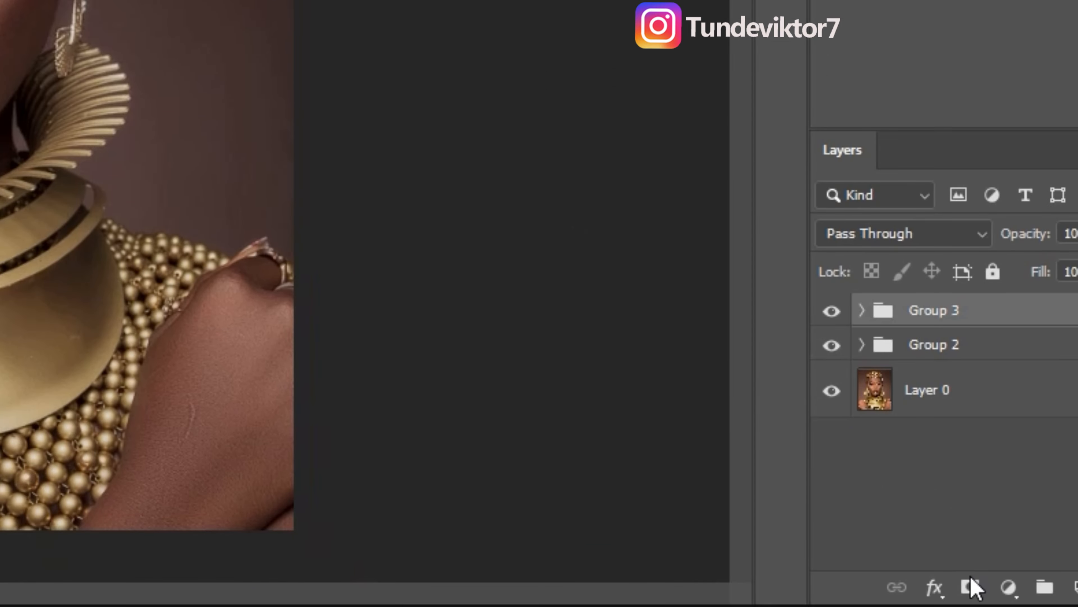
Add a white layer mask to Group 3 and prepare a black Brush with 15% flow for painting around the eyes.
left_click(971, 587)
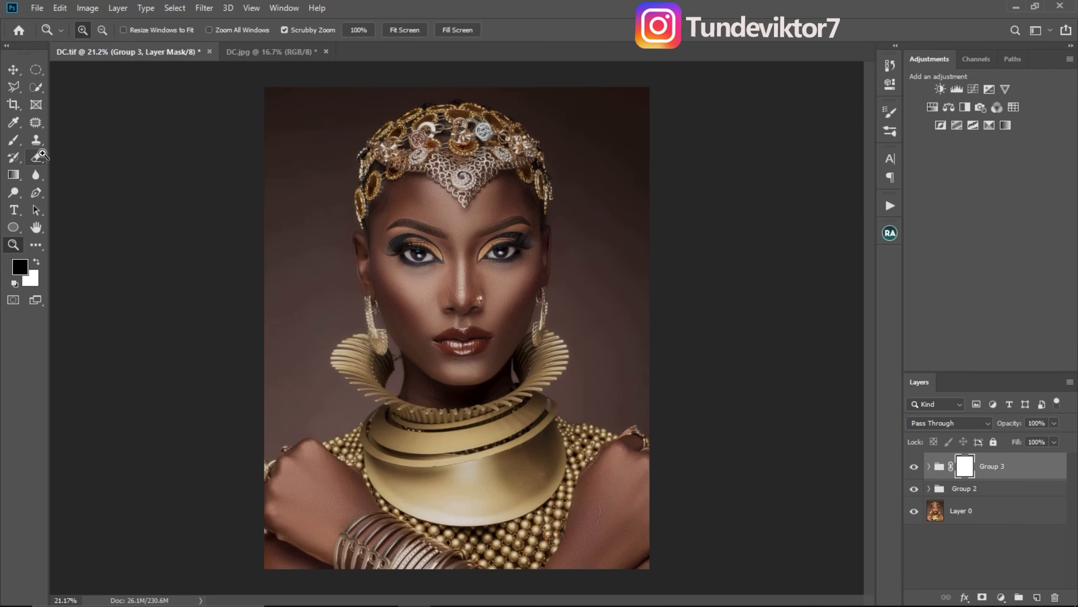
left_click(13, 139)
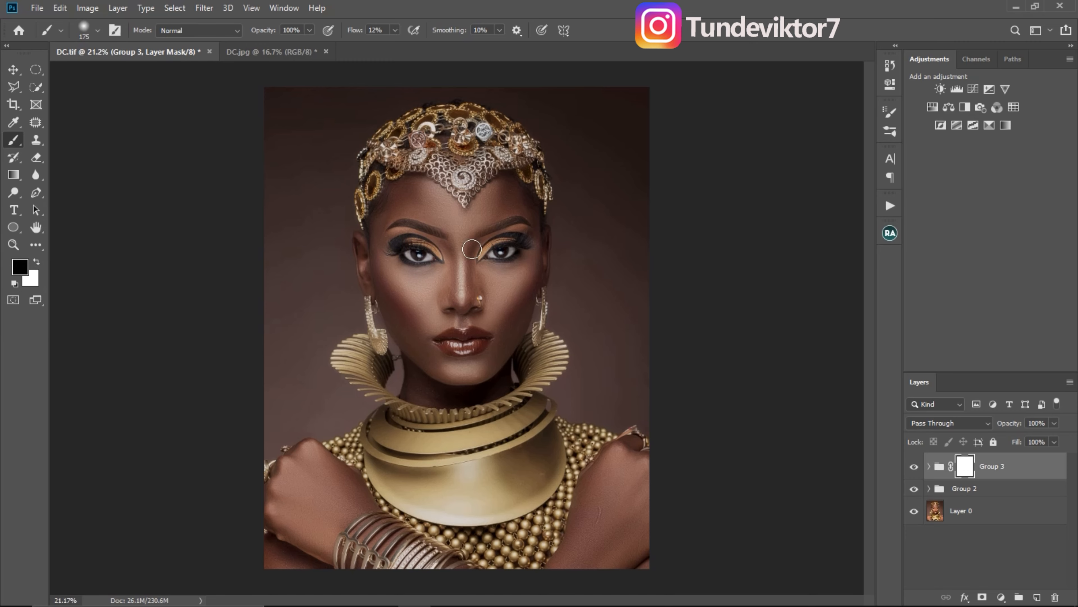
key("z")
left_click_drag(507, 249, 507, 250)
left_click(373, 30)
type("15")
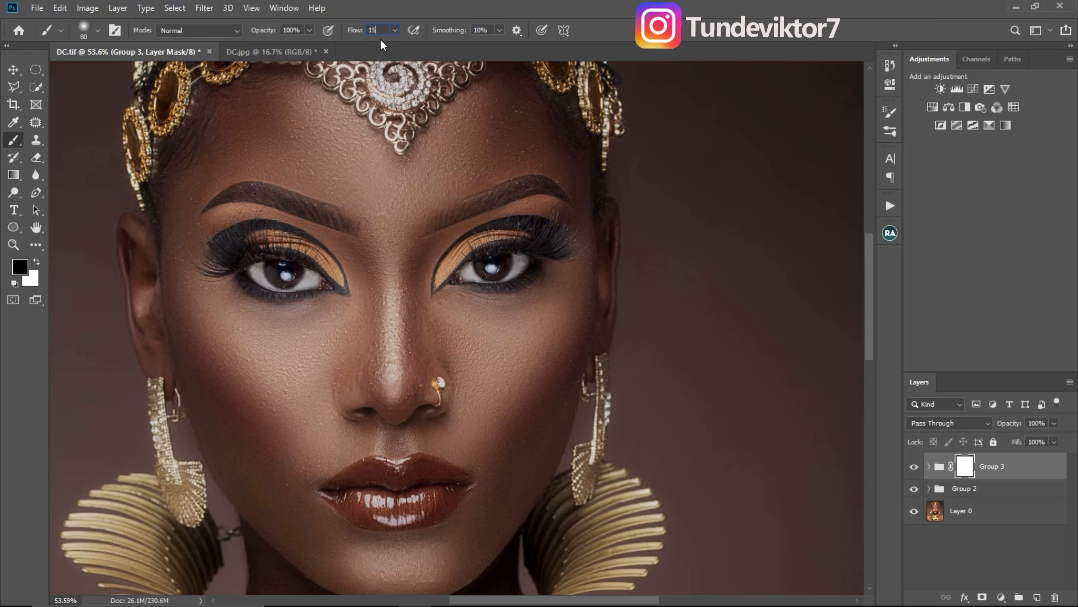
key("Return")
Paint black on the Group 3 mask over the eyeshadow at the image's right eye, reducing the brush size to 50.
mouse_move(493, 240)
left_mouse_down()
mouse_move(446, 268)
mouse_move(504, 244)
mouse_move(482, 244)
mouse_move(446, 279)
mouse_move(447, 268)
left_mouse_up()
key("bracketleft")
key("bracketleft")
key("bracketleft")
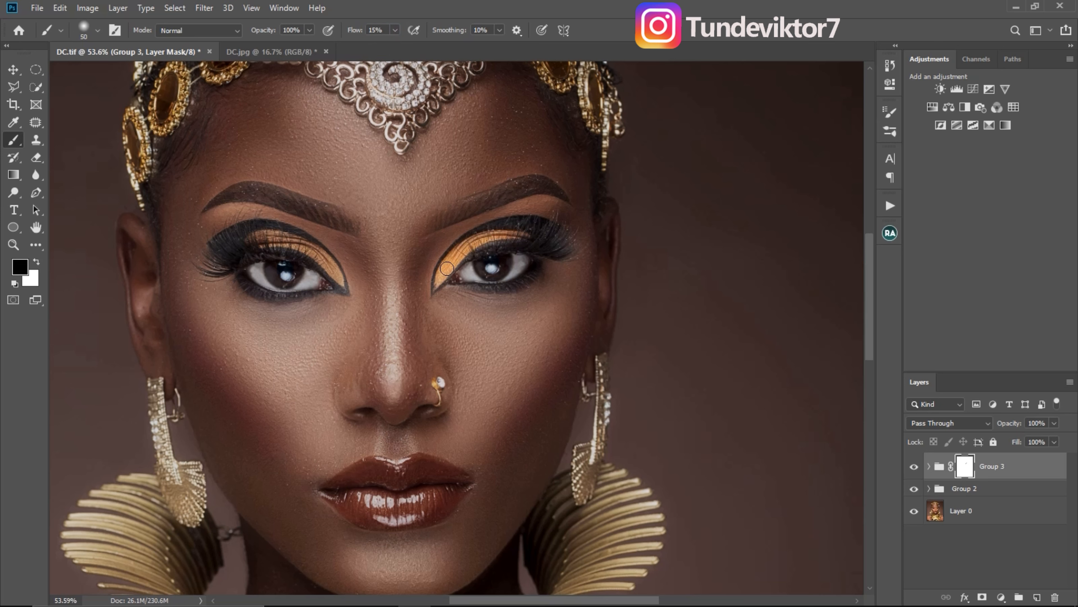
Try masking the eyeshadow at the image's left eye with a size 45 brush at 100% flow, and undo it.
left_click(394, 30)
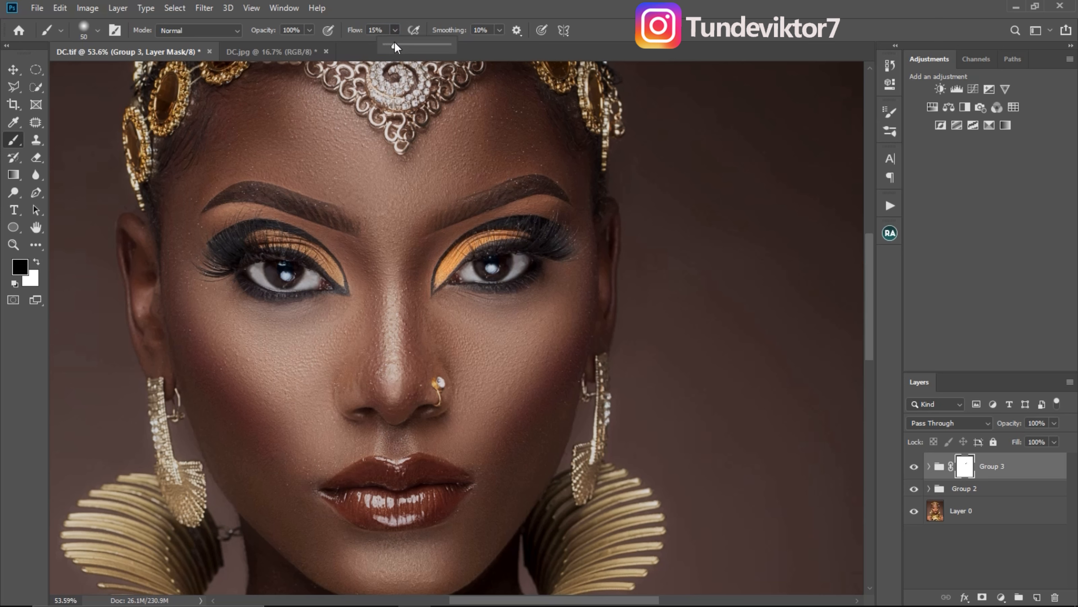
key("bracketleft")
mouse_move(335, 278)
left_mouse_down()
mouse_move(303, 251)
mouse_move(265, 241)
mouse_move(316, 256)
mouse_move(301, 269)
mouse_move(271, 256)
left_mouse_up()
key("z")
left_click(334, 250)
key("b")
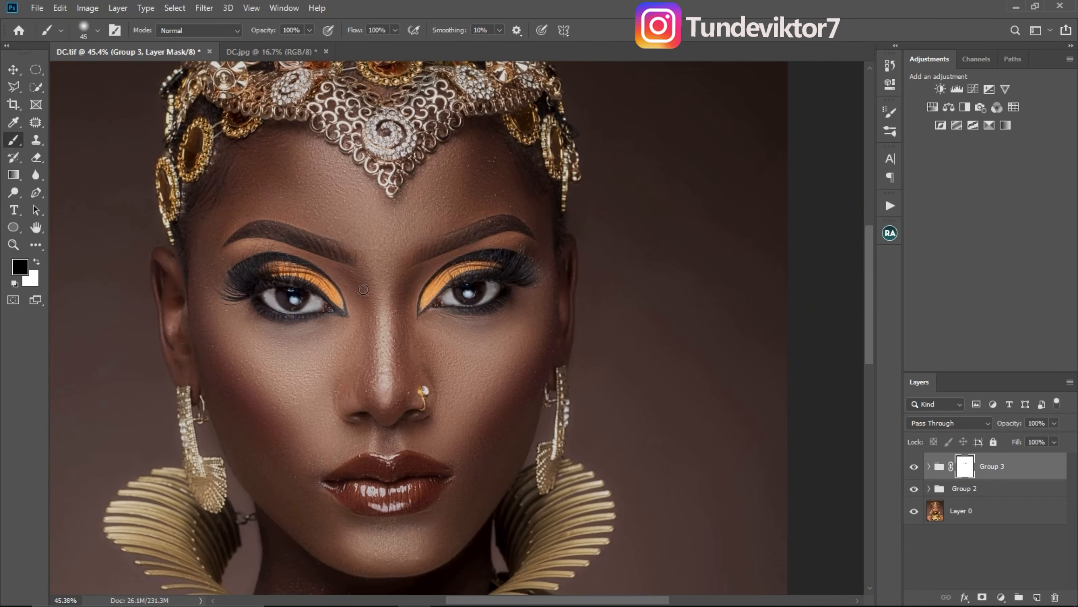
key("ctrl+z")
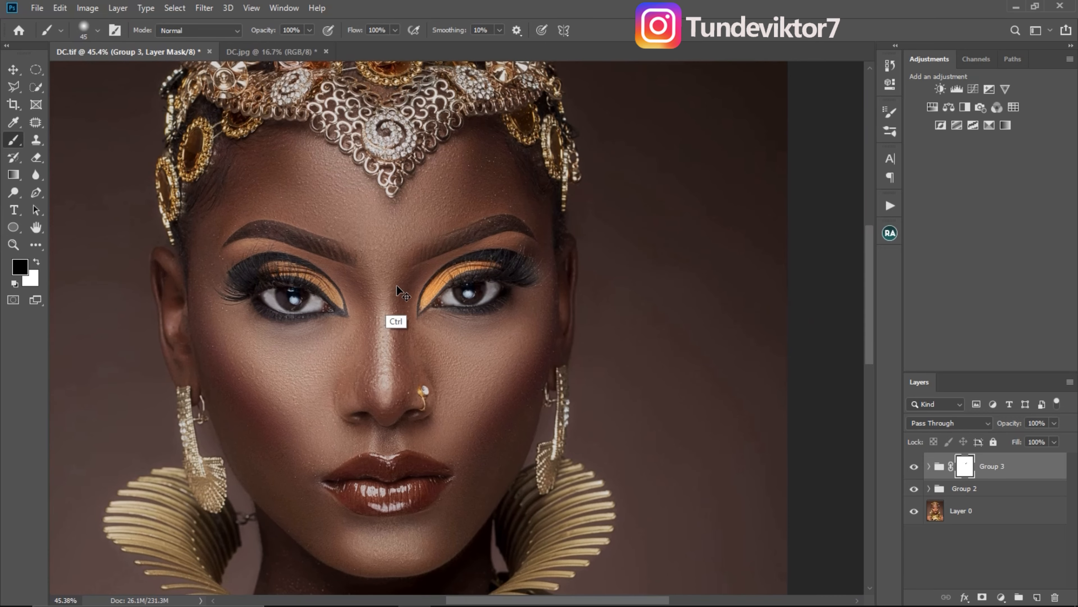
Set the brush flow to 15% and paint black on the Group 3 mask over the eyeshadow at the image's left eye.
key("z")
left_click(368, 31)
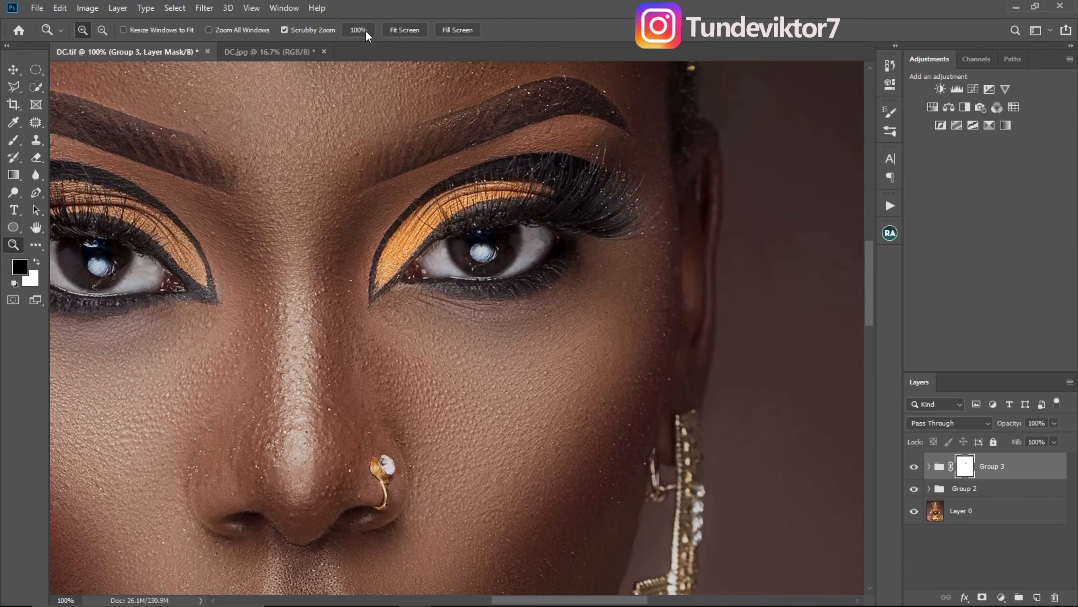
key("ctrl+0")
key("b")
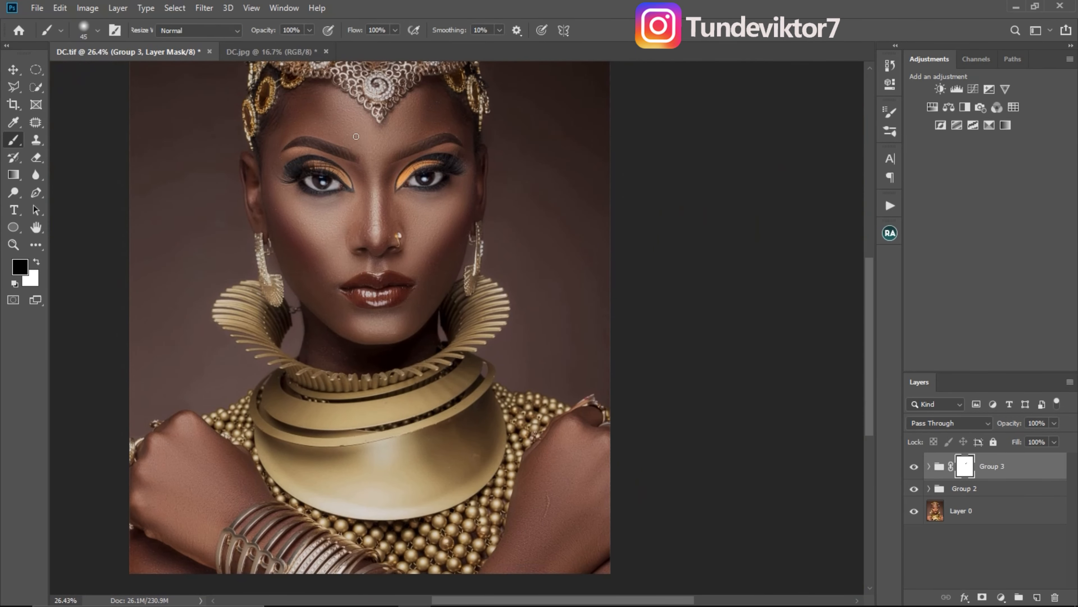
left_click(350, 25)
type("15")
scroll(343, 182, "up", 5)
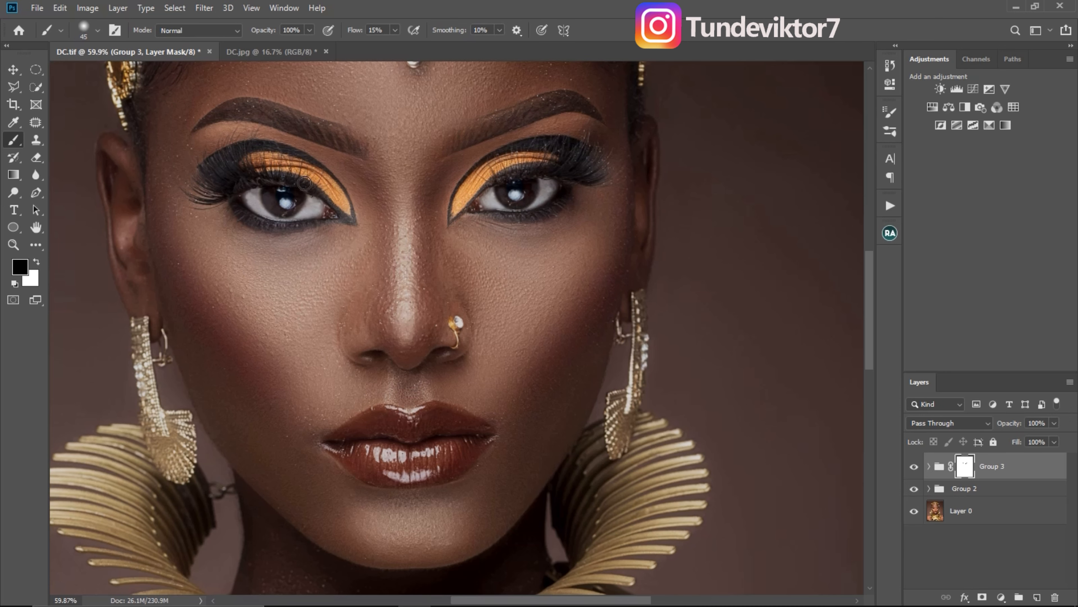
Paint black on the Group 3 mask over the lips to restore their color, enlarging the brush to 90.
mouse_move(424, 439)
left_mouse_down()
mouse_move(507, 343)
mouse_move(447, 360)
mouse_move(498, 368)
mouse_move(437, 357)
mouse_move(423, 338)
mouse_move(517, 325)
mouse_move(532, 342)
left_mouse_up()
key("bracketright")
key("bracketright")
key("bracketright")
key("bracketright")
key("bracketright")
key("bracketright")
key("bracketleft")
key("bracketleft")
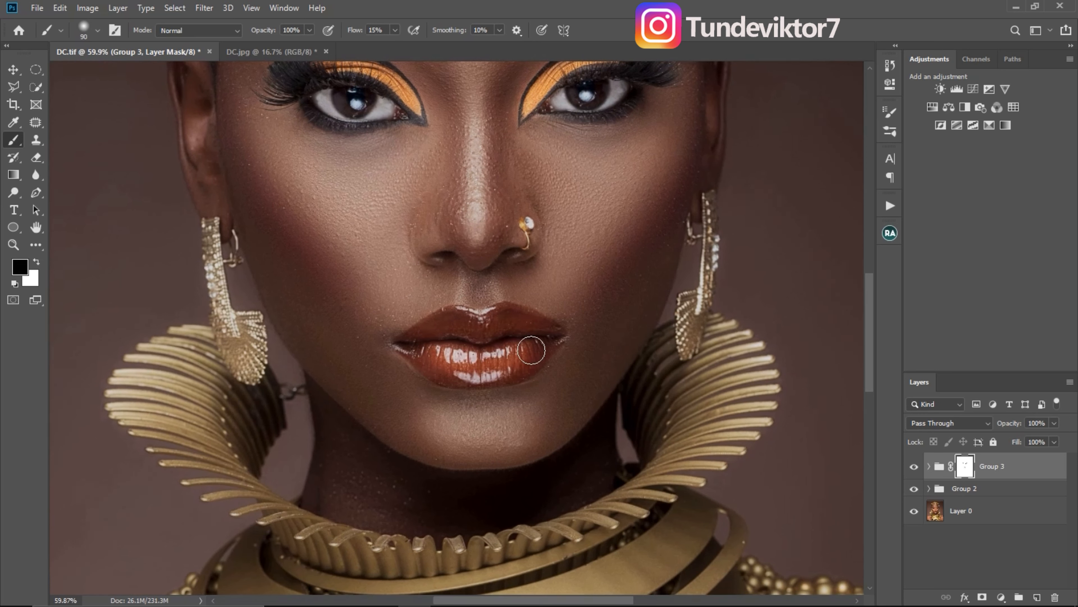
Finish painting black on the Group 3 mask over the lips, varying the brush size between 90 and 100.
key("bracketright")
key("bracketright")
key("bracketleft")
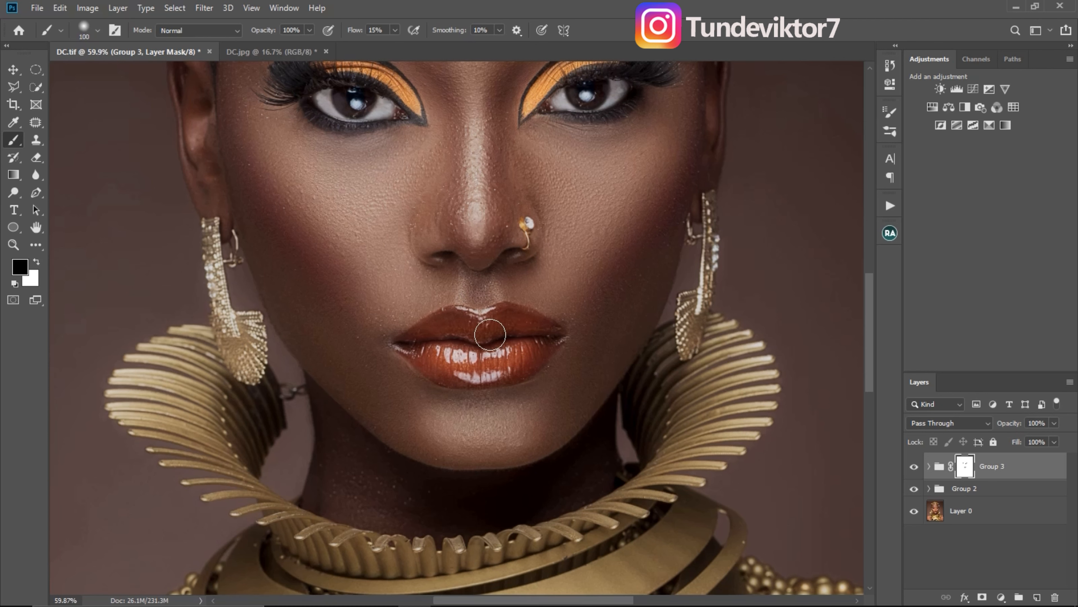
key("ctrl+0")
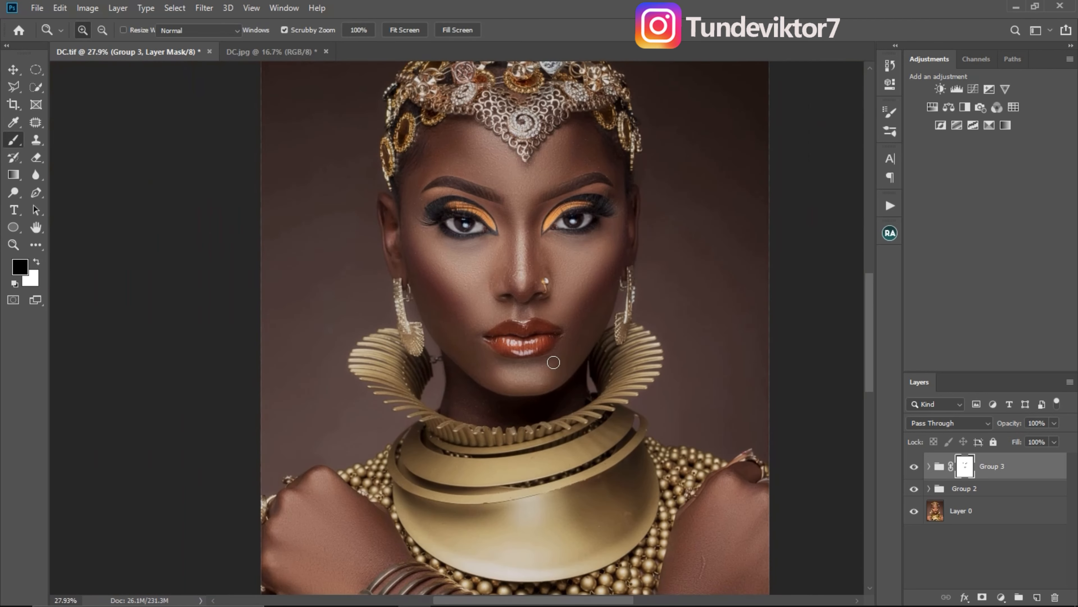
left_click_drag(561, 256, 593, 277)
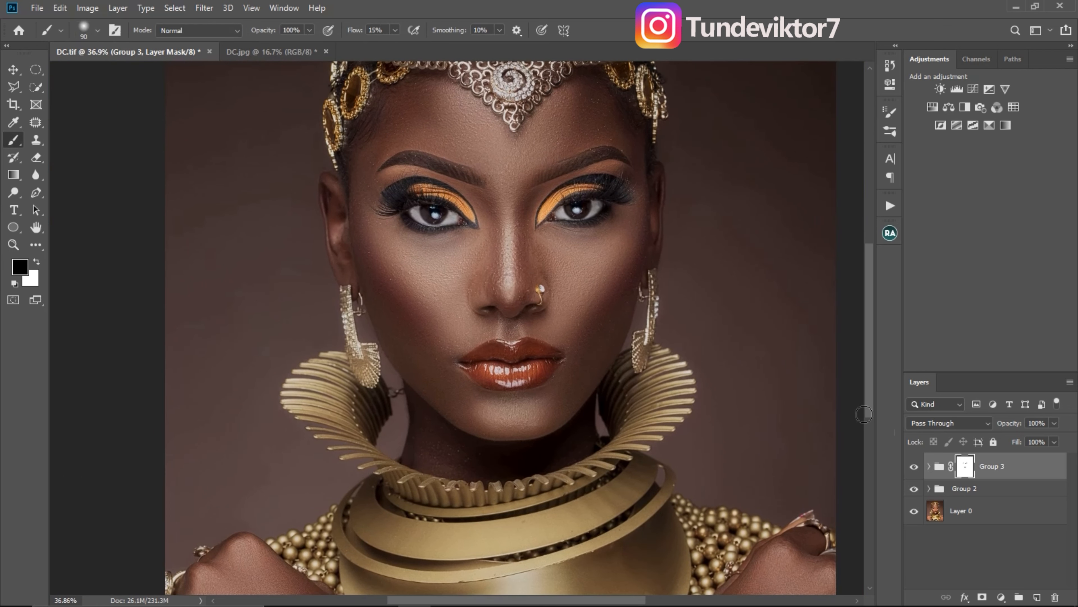
Disable and re-enable the Group 3 mask repeatedly to compare the eyeshadow and lips with and without it.
left_click(964, 468, "shift")
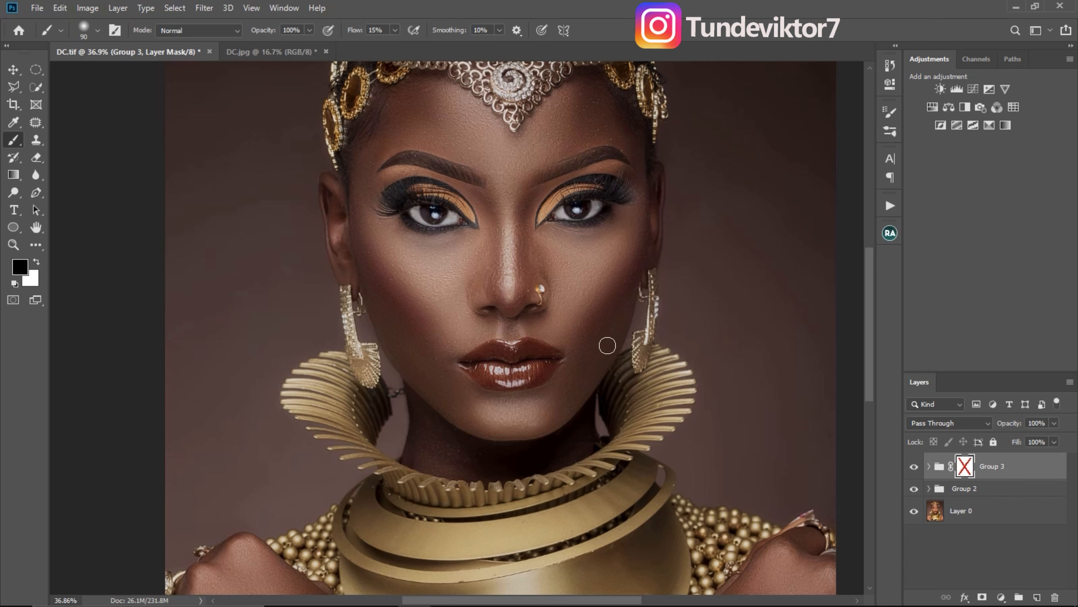
key("z")
left_click_drag(567, 244, 578, 241)
key("b")
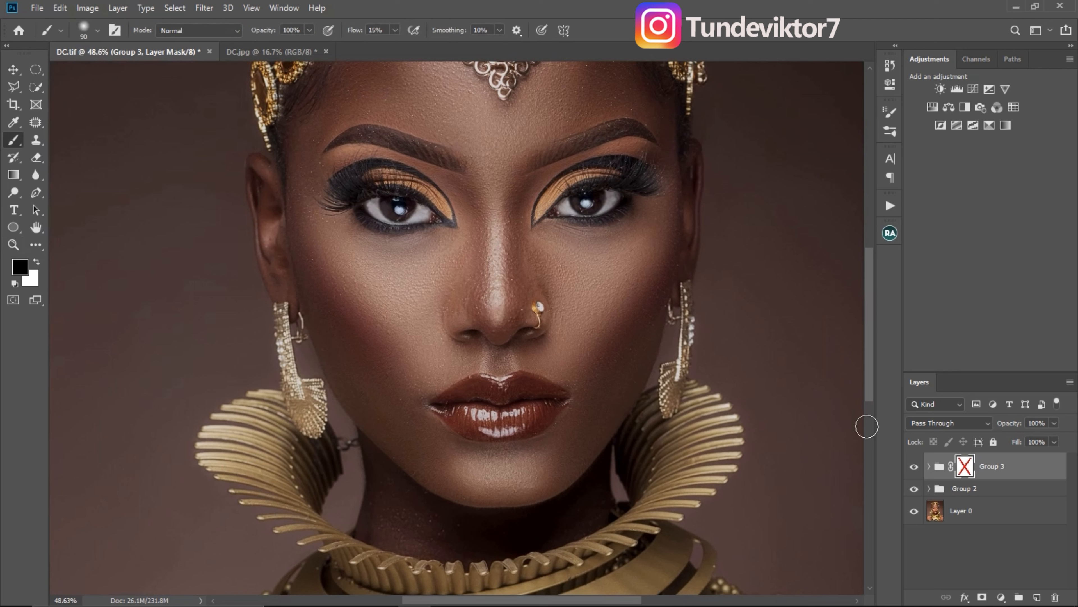
left_click(966, 469, "shift")
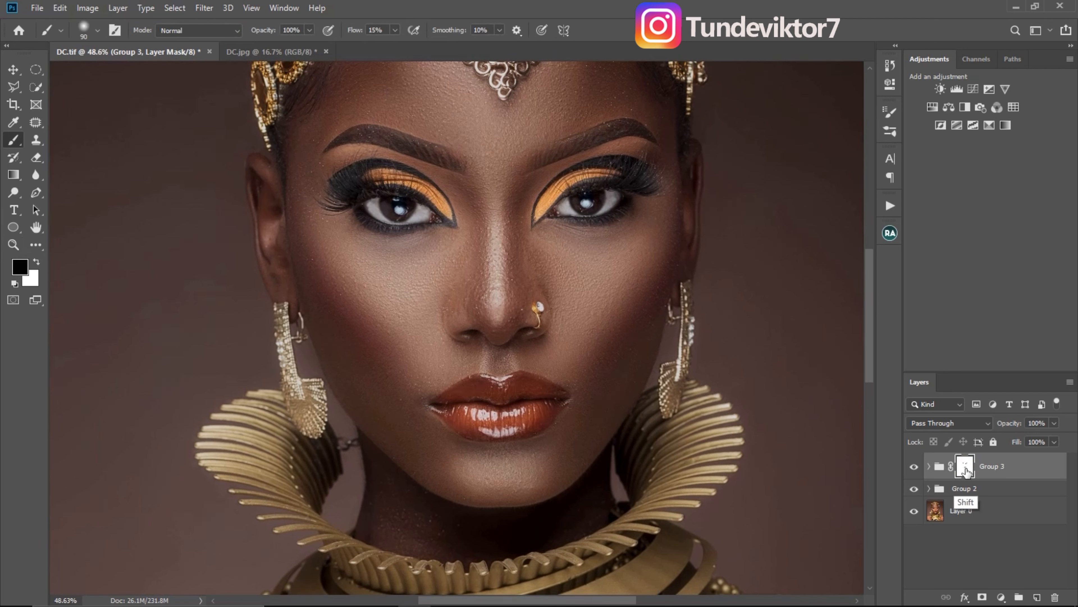
left_click(967, 470, "shift")
left_click(967, 470, "shift")
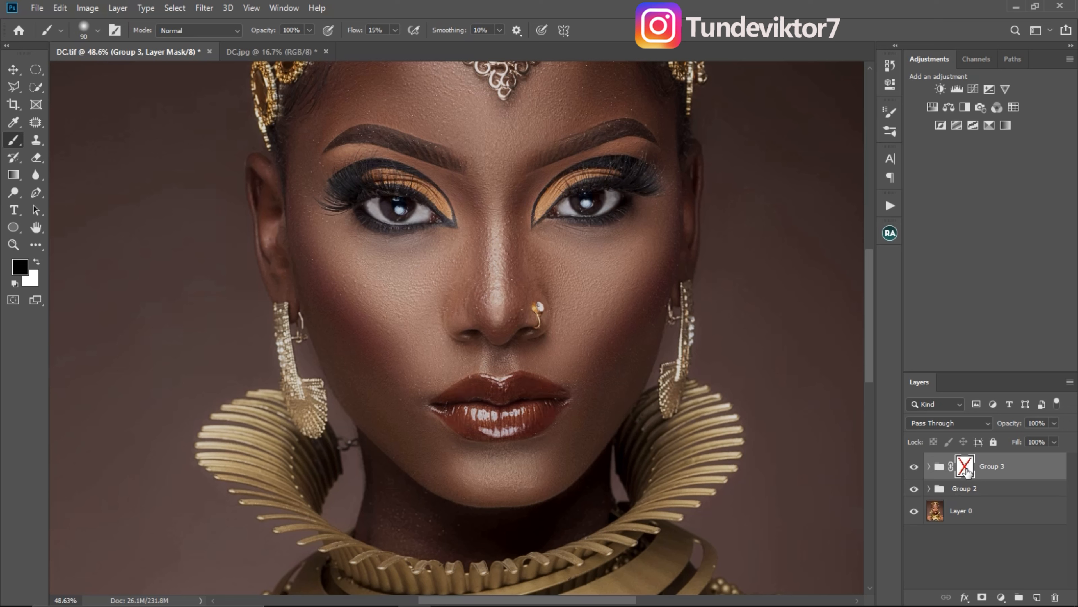
left_click(967, 470, "shift")
left_click(967, 470, "shift")
Paint black on the Group 3 mask over the wide gold neckpiece with a size 200 brush.
left_click_drag(567, 282, 501, 255)
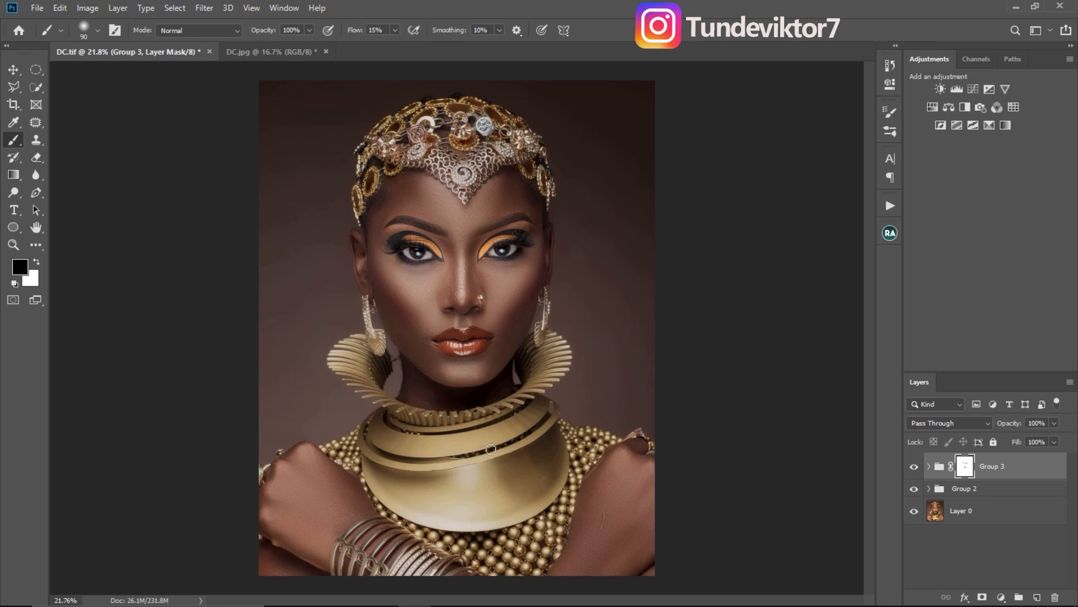
key("bracketright")
key("bracketright")
key("bracketright")
key("bracketright")
mouse_move(548, 440)
left_mouse_down()
mouse_move(517, 497)
mouse_move(472, 500)
mouse_move(418, 458)
mouse_move(525, 434)
left_mouse_up()
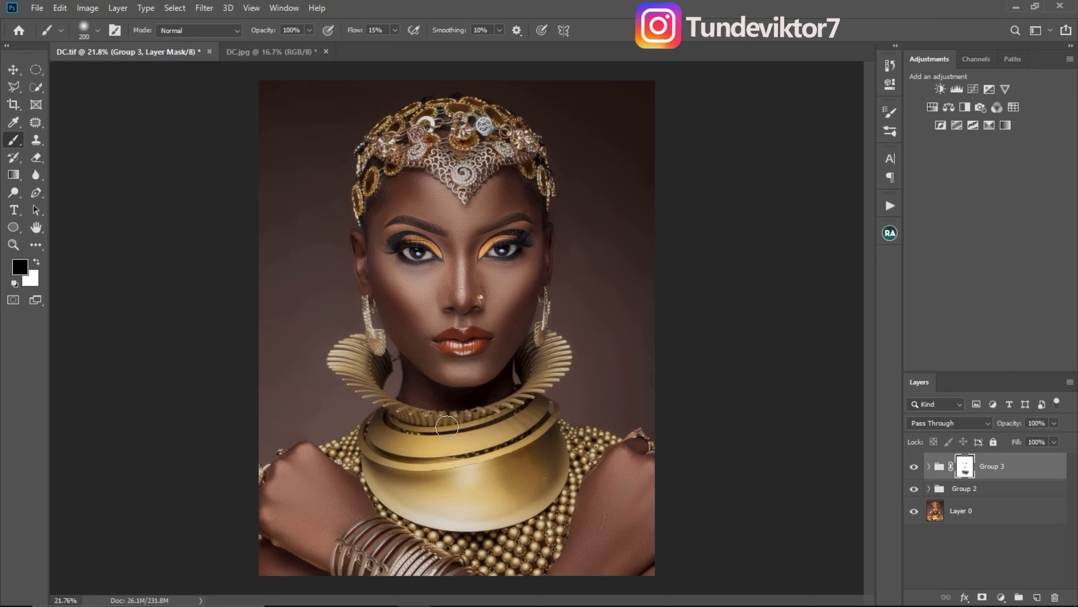
Paint black on the Group 3 mask over the neckpiece's upper rings and the gold beads at the image's right, adjusting the brush size.
key("bracketleft")
key("bracketleft")
key("bracketleft")
key("bracketleft")
key("bracketleft")
key("bracketleft")
key("bracketright")
key("bracketright")
key("bracketright")
key("bracketright")
left_click_drag(574, 432, 578, 455)
key("bracketleft")
key("bracketleft")
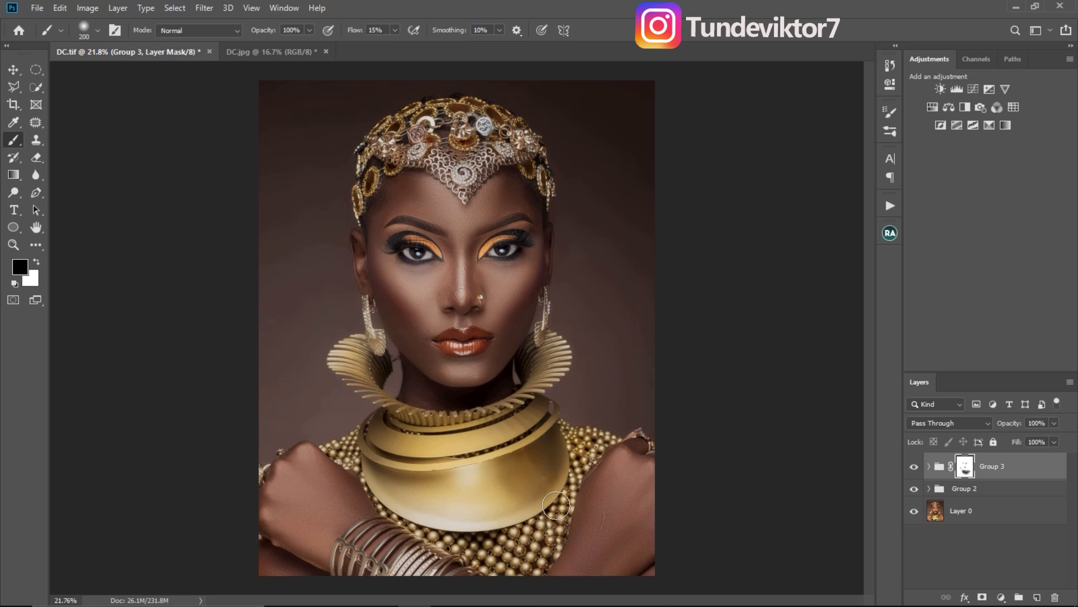
Paint black on the Group 3 mask over the beads below the neckpiece and at the image's left, using brush sizes 175 to 200.
key("bracketright")
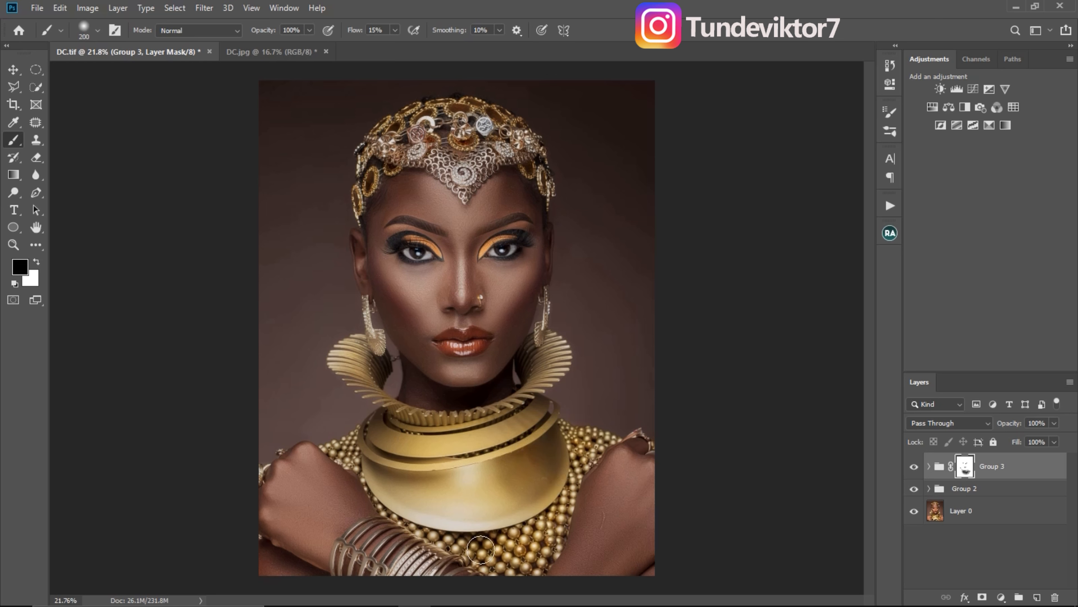
key("bracketleft")
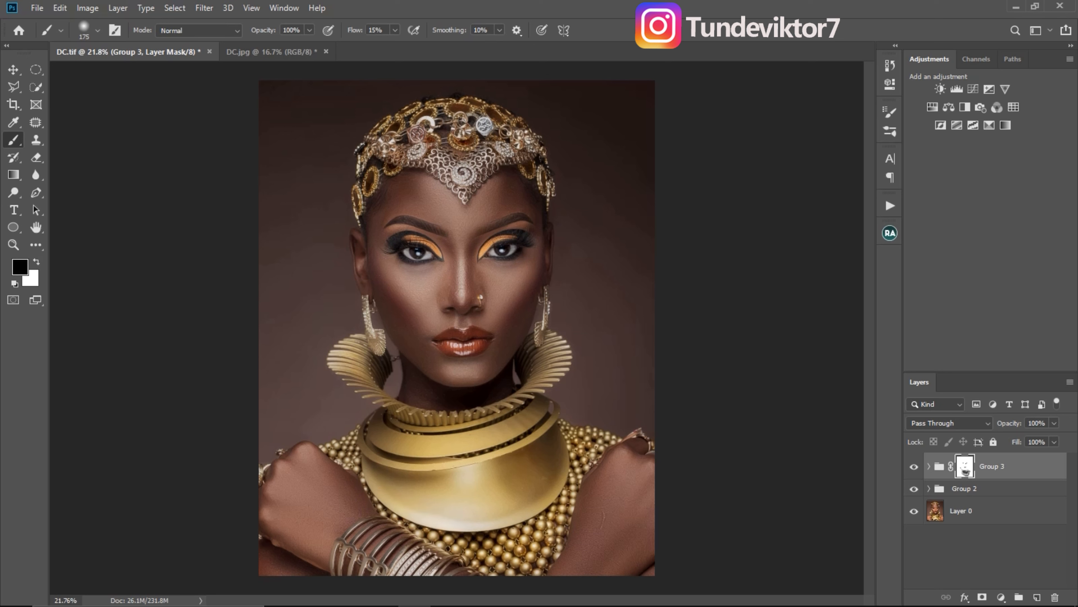
left_click_drag(347, 457, 350, 451)
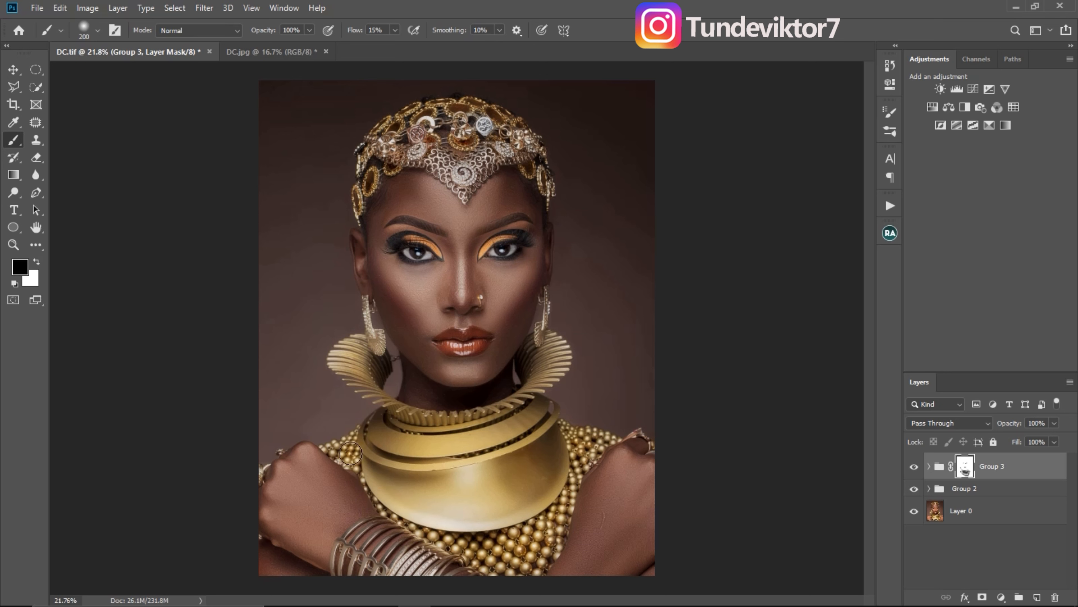
key("bracketleft")
Go over the neckpiece with a size 300 brush and the lower beads with a size 150 brush on the Group 3 mask.
key("bracketright")
key("bracketright")
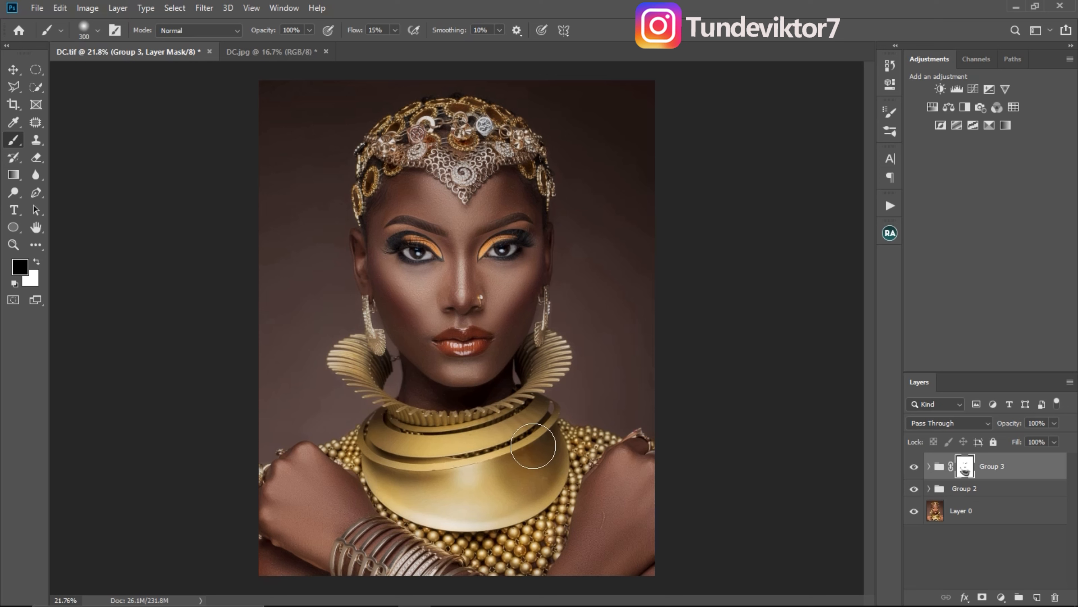
key("bracketleft")
key("bracketleft")
key("bracketleft")
key("bracketright")
key("bracketright")
key("bracketright")
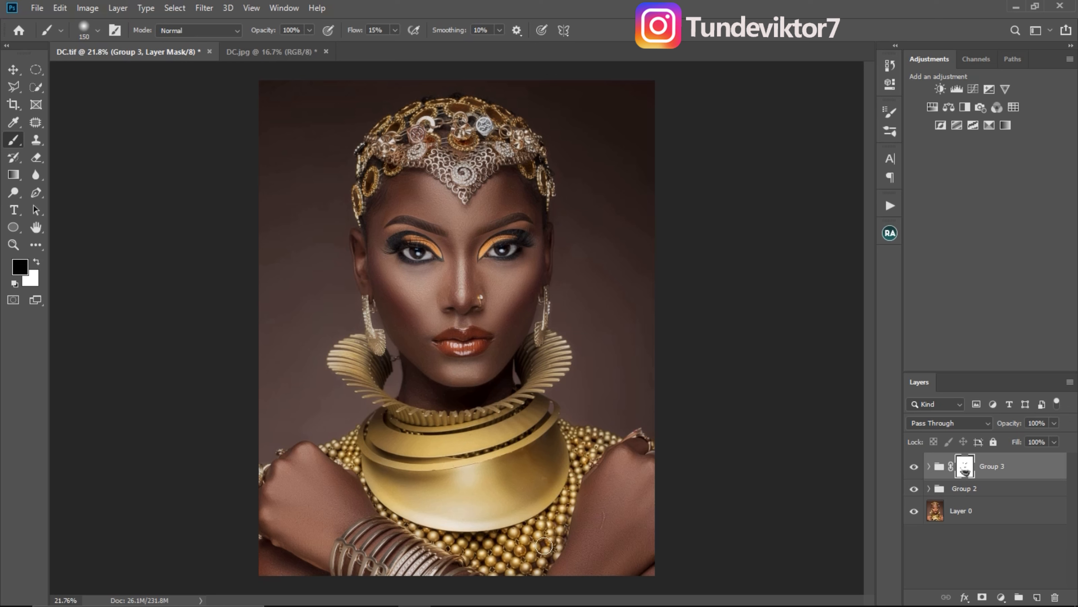
Paint black on the Group 3 mask over the jeweled headpiece and the pleated gold collar, enlarging the brush to 250.
key("bracketright")
key("bracketright")
key("bracketright")
key("bracketleft")
key("bracketleft")
key("bracketright")
key("bracketright")
key("bracketright")
key("bracketright")
mouse_move(519, 383)
left_mouse_down()
mouse_move(546, 308)
mouse_move(536, 384)
left_mouse_up()
left_click_drag(341, 357, 341, 356)
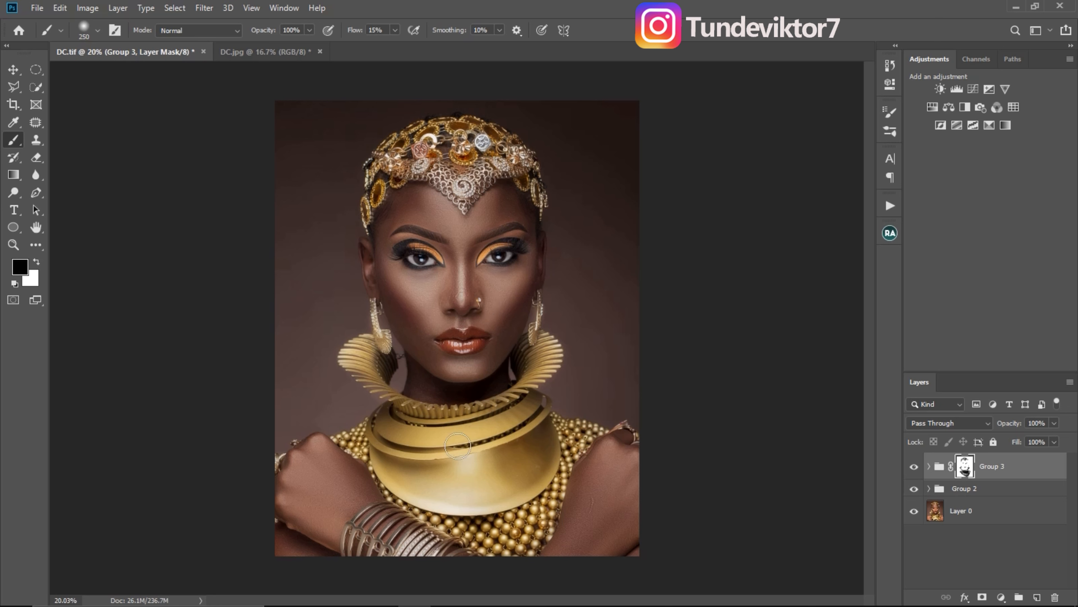
Toggle the Group 3 mask off and on to compare the gold jewelry and makeup across the whole portrait.
left_click(966, 471, "shift")
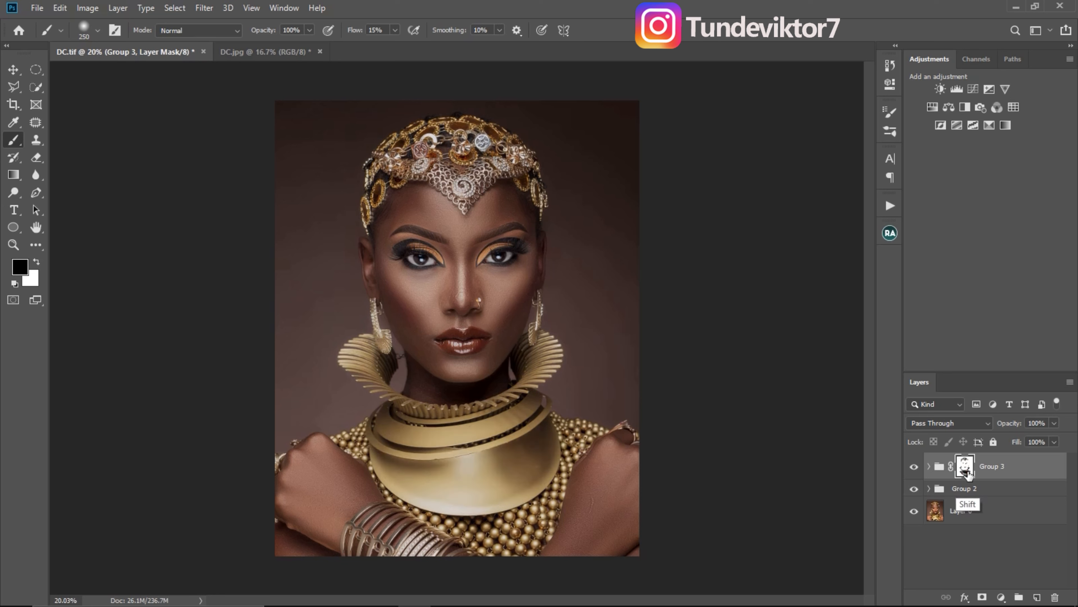
left_click(968, 473, "shift")
left_click(970, 475, "shift")
key("z")
left_click_drag(509, 328, 450, 322)
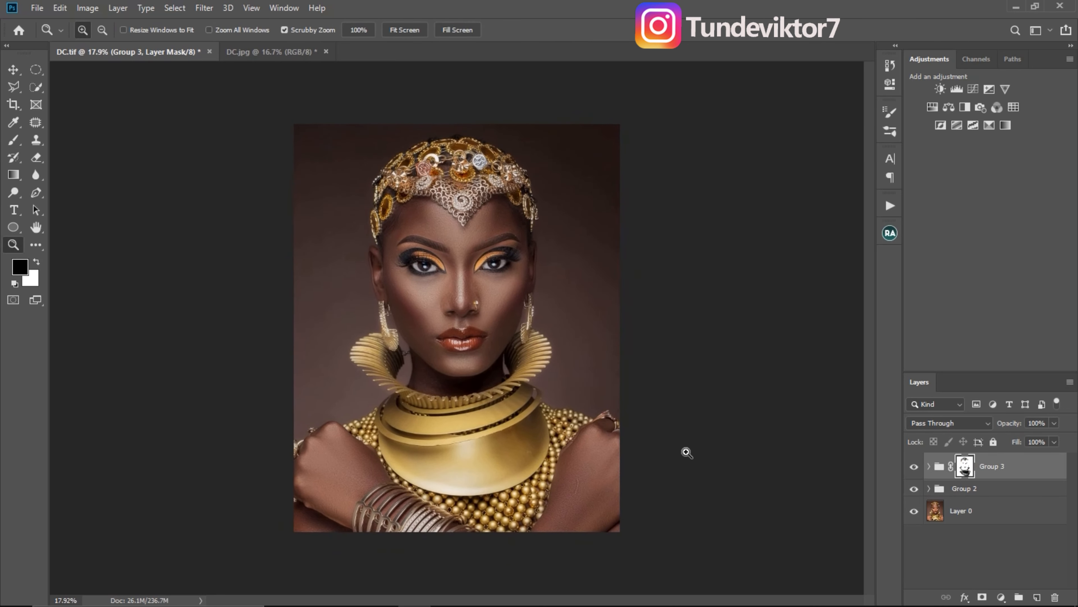
mouse_move(479, 359)
left_mouse_down()
mouse_move(458, 356)
mouse_move(528, 343)
mouse_move(499, 355)
left_mouse_up()
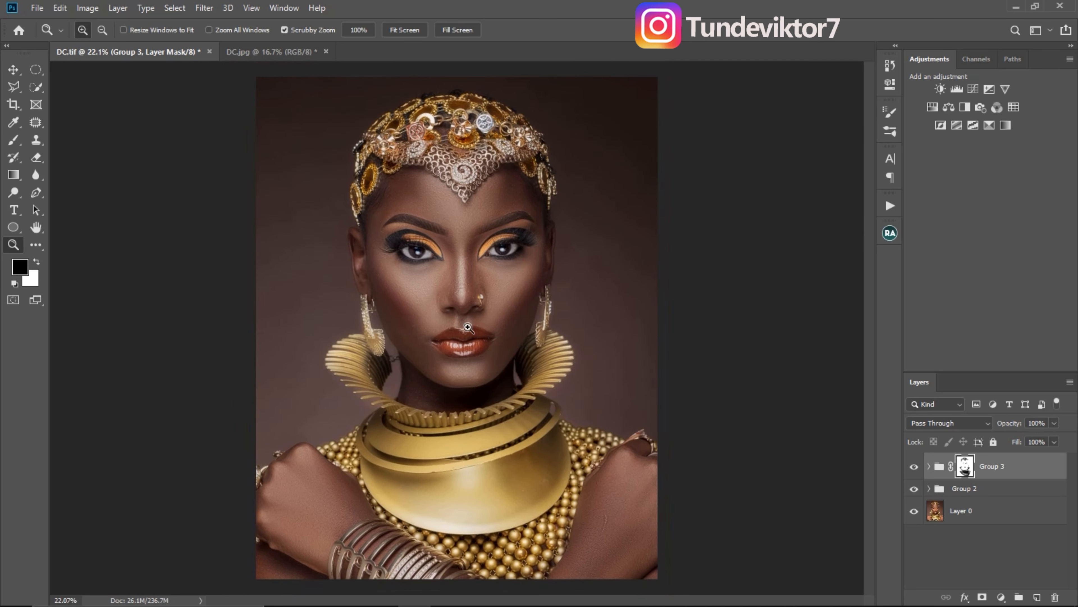
left_click_drag(510, 348, 505, 312)
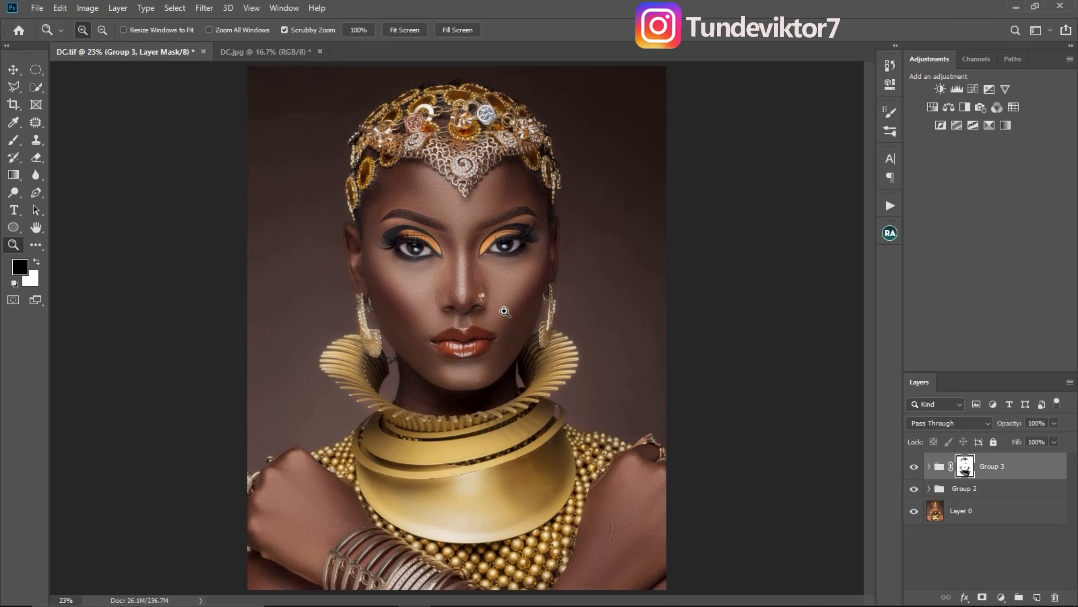
Run the Beauty Retouch v3.3 sharpening action to add an Overlay sharpening layer above Group 3.
left_click(890, 233)
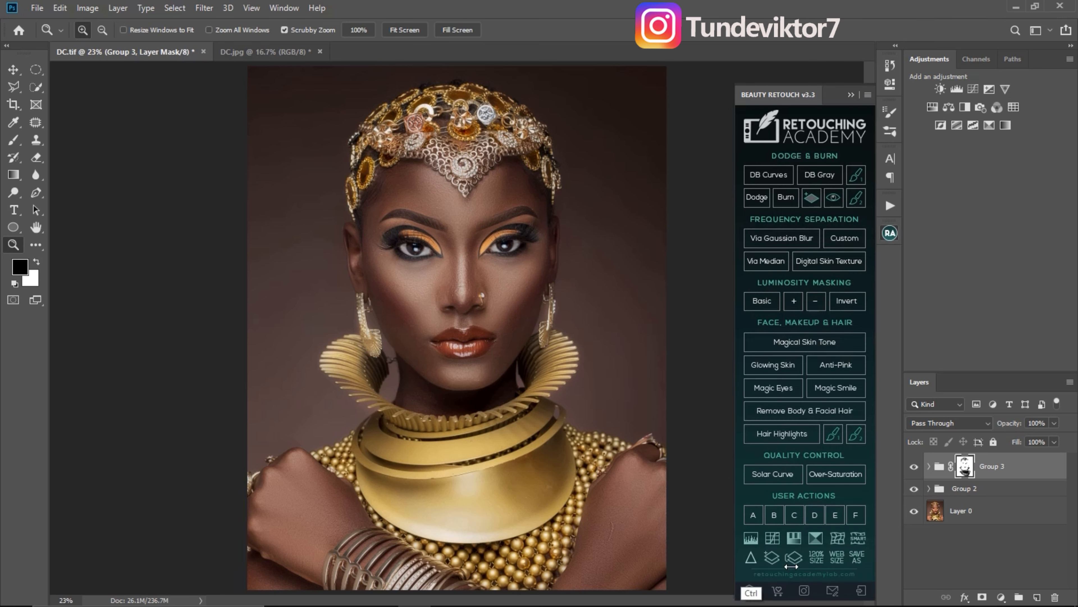
left_click(791, 566)
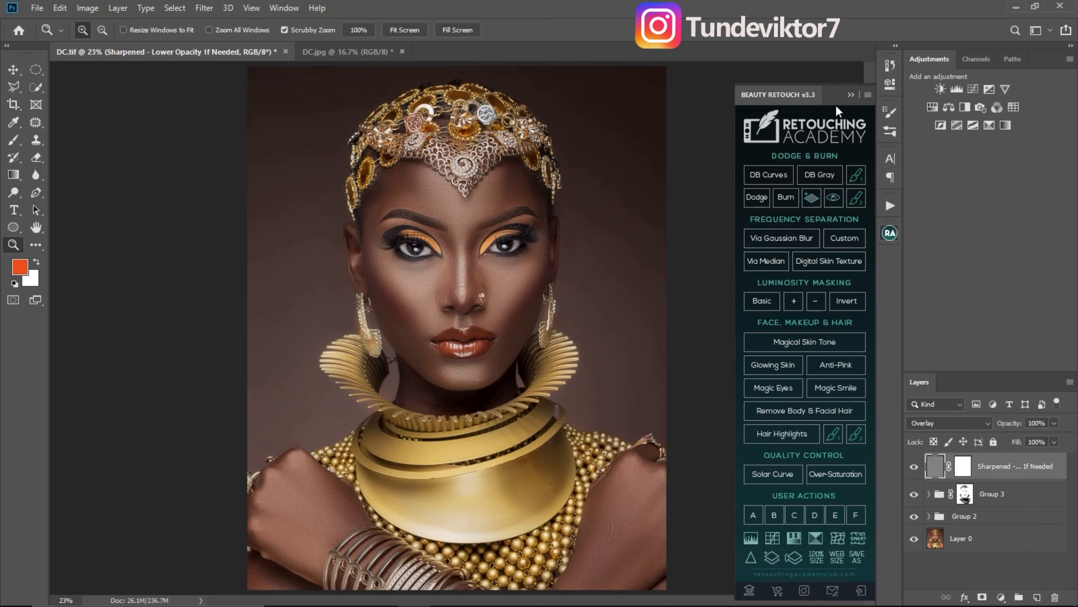
left_click(851, 95)
Lower the sharpening layer's opacity to 62% while checking the face up close.
scroll(683, 140, "up", 1)
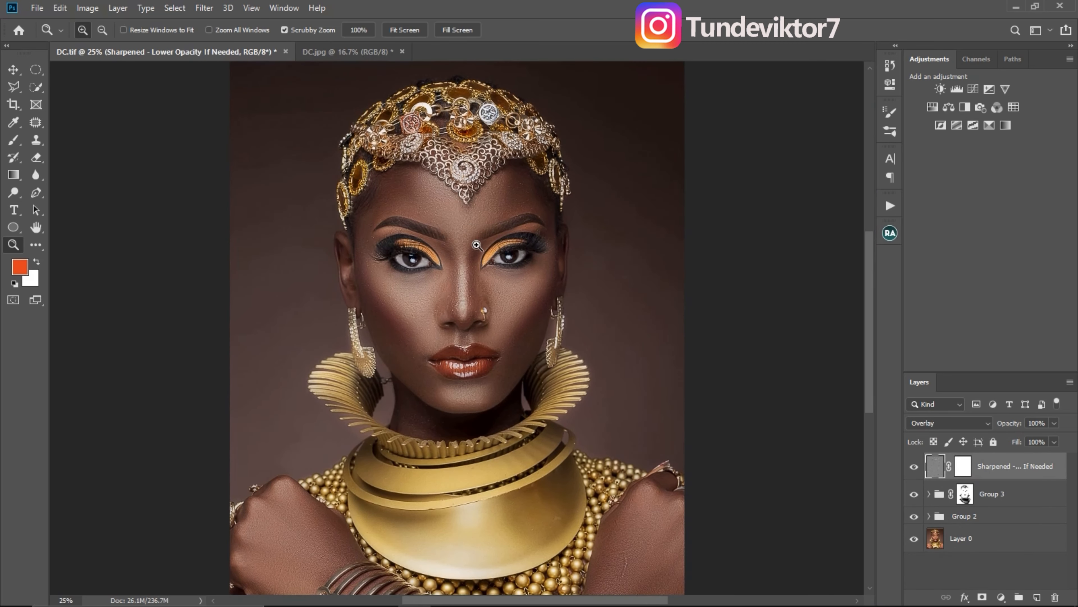
scroll(530, 296, "up", 1)
left_click_drag(531, 296, 571, 284)
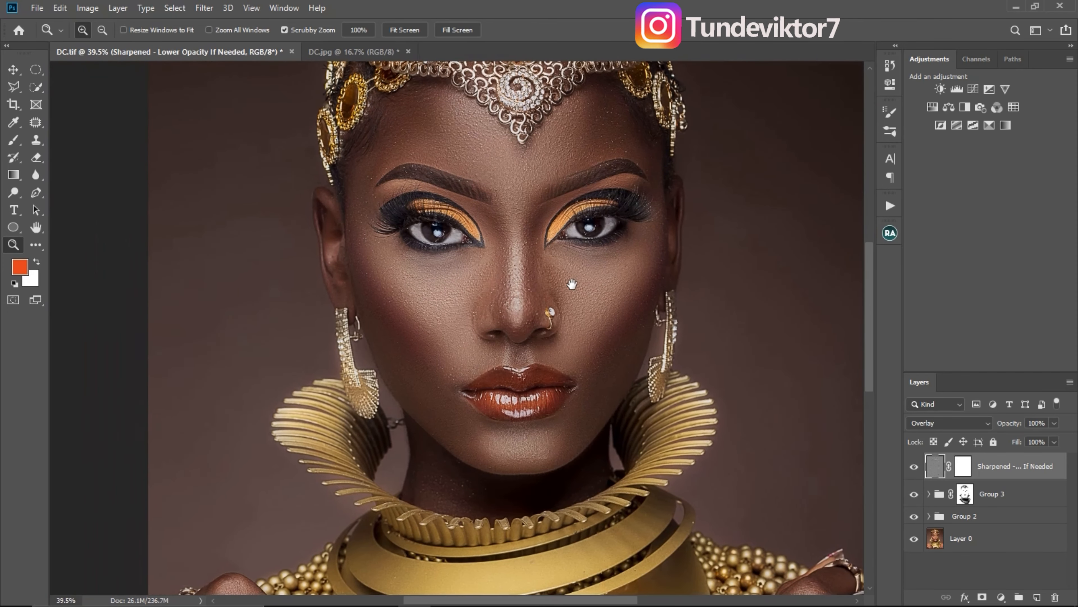
left_click(1054, 422)
left_click_drag(1057, 438, 1038, 441)
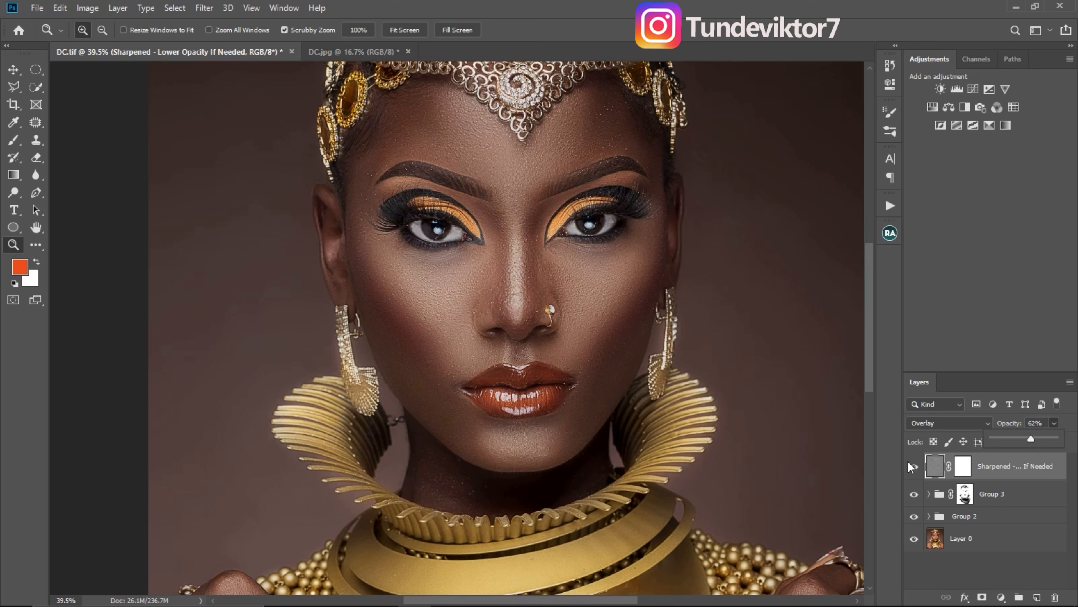
Toggle the sharpening layer's visibility off and on to compare the face with and without sharpening.
left_click(914, 466)
left_click(914, 466)
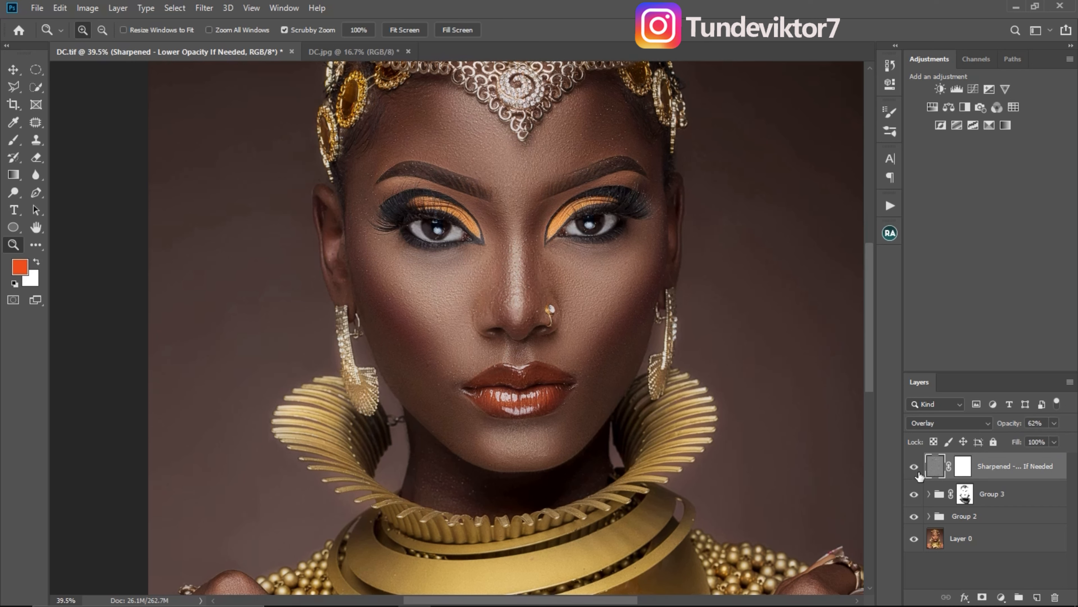
left_click(914, 466)
left_click(914, 466)
left_click_drag(561, 294, 510, 299)
key("ctrl+0")
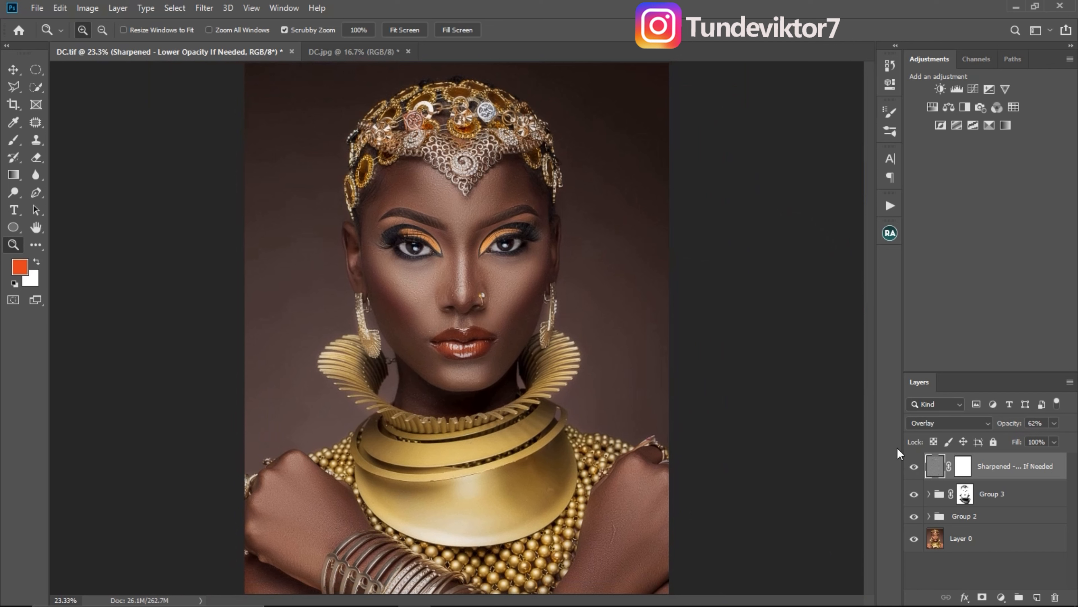
Select Group 3 and toggle its visibility off and on to compare the portrait before and after the grade.
left_click(980, 492)
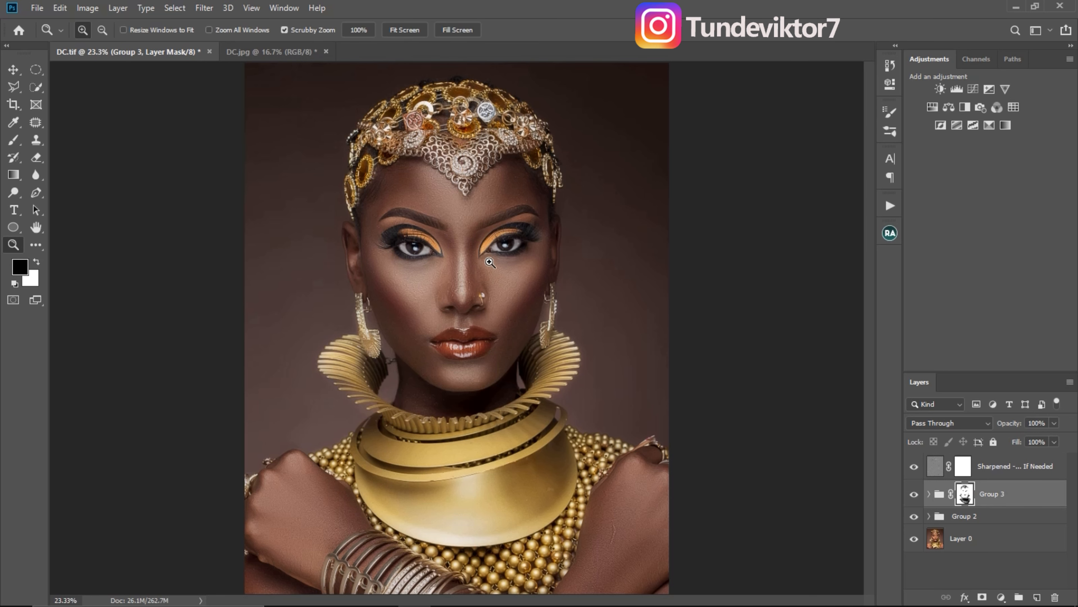
scroll(513, 289, "down", 3)
key("ctrl+0")
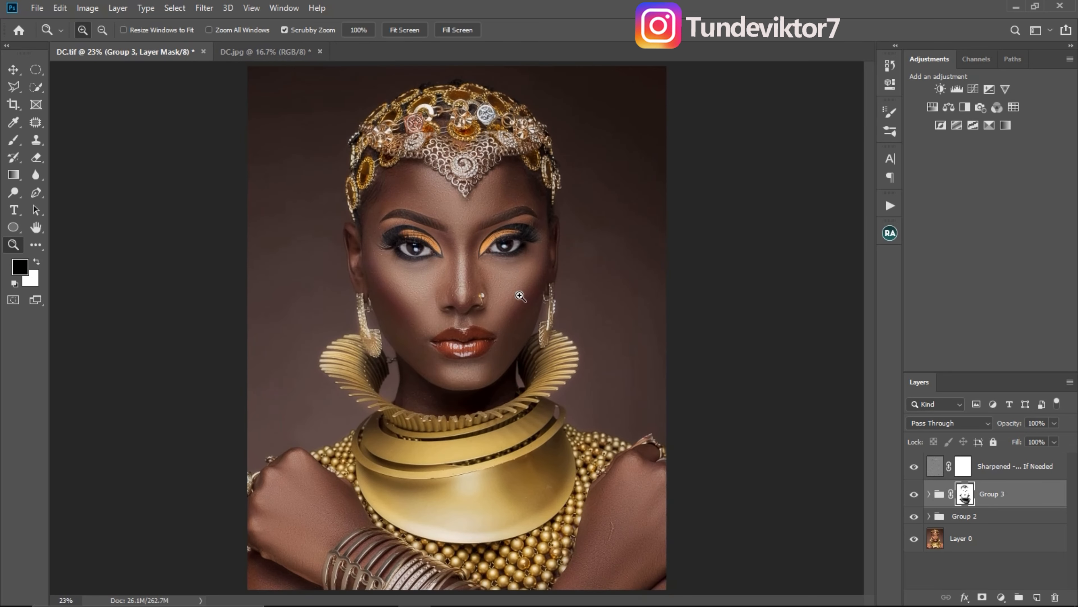
left_click_drag(499, 292, 482, 276)
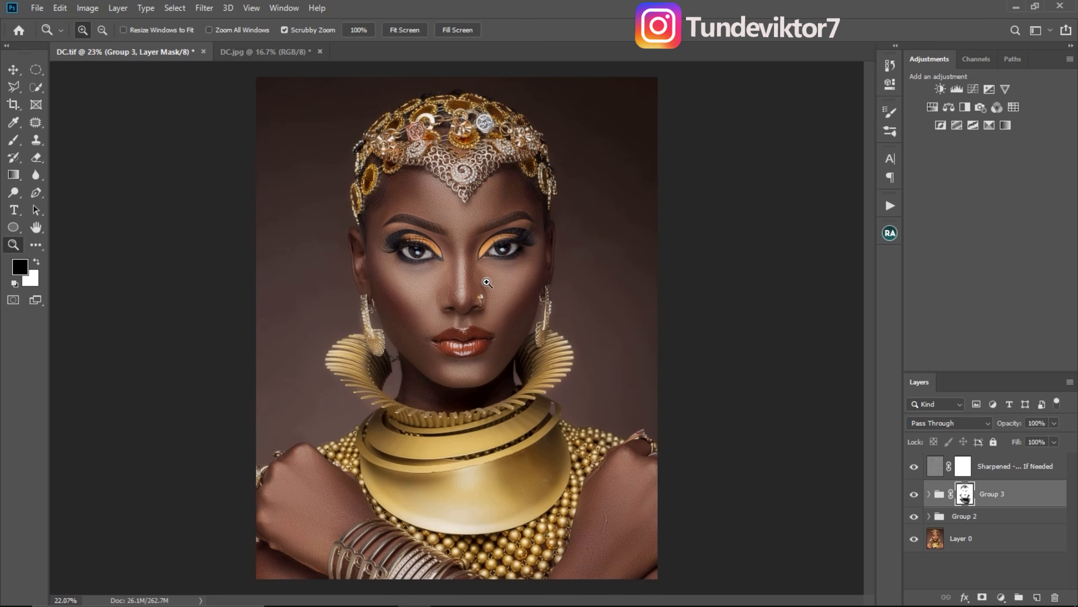
left_click(914, 494)
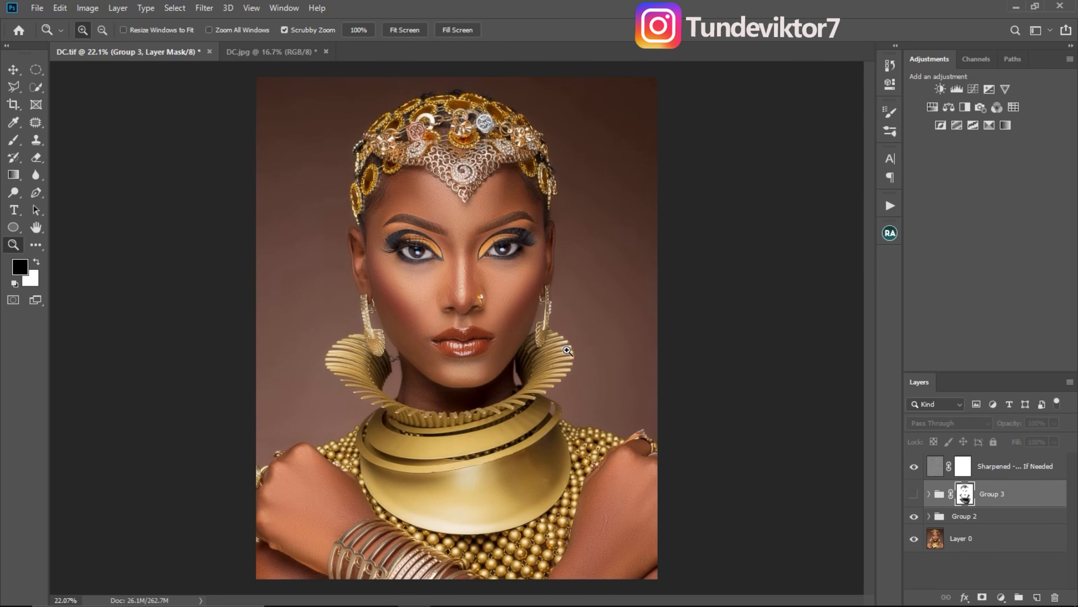
left_click(915, 494)
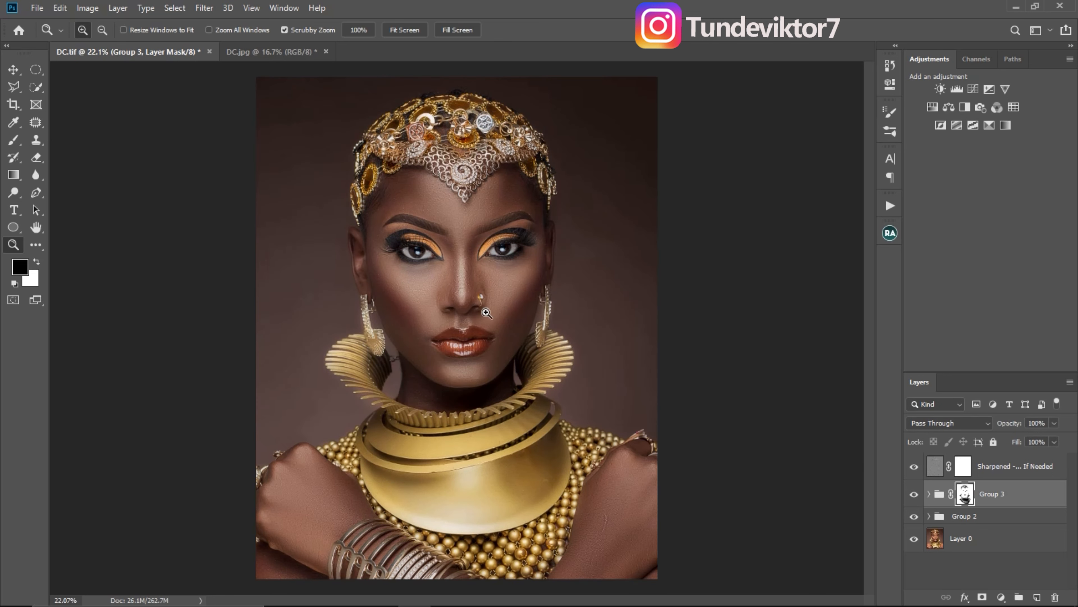
Hide Group 3 and add a Color Lookup adjustment layer directly above it.
left_click(915, 494)
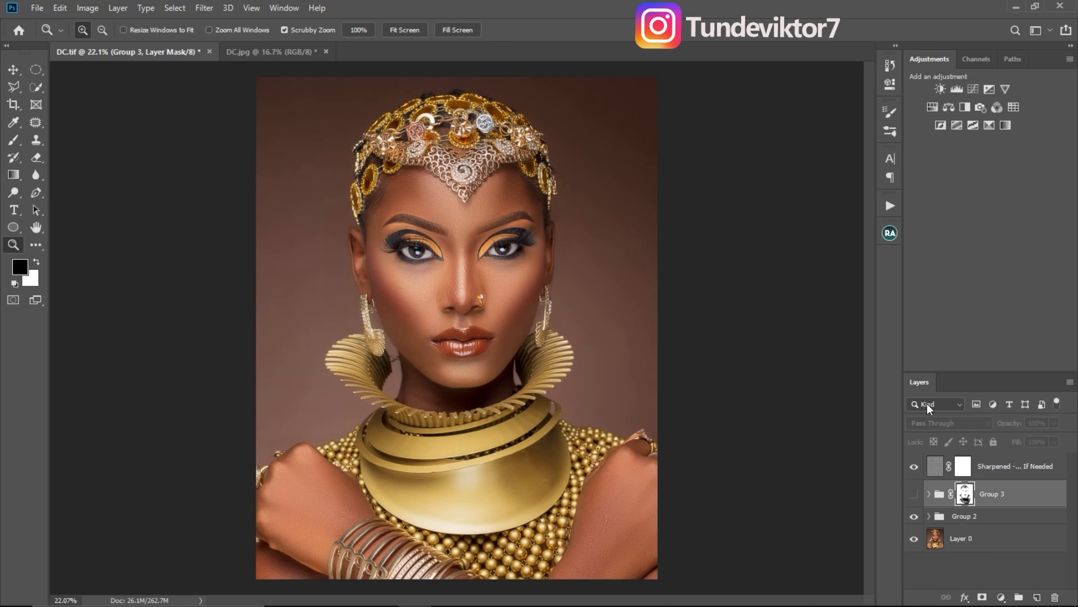
left_click(1001, 596)
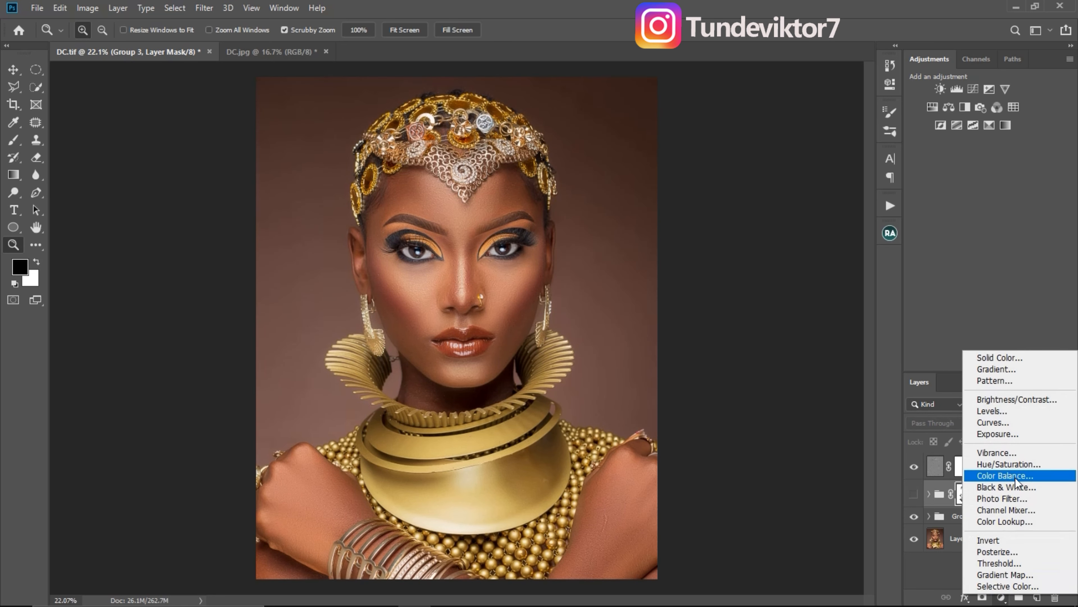
left_click(1012, 523)
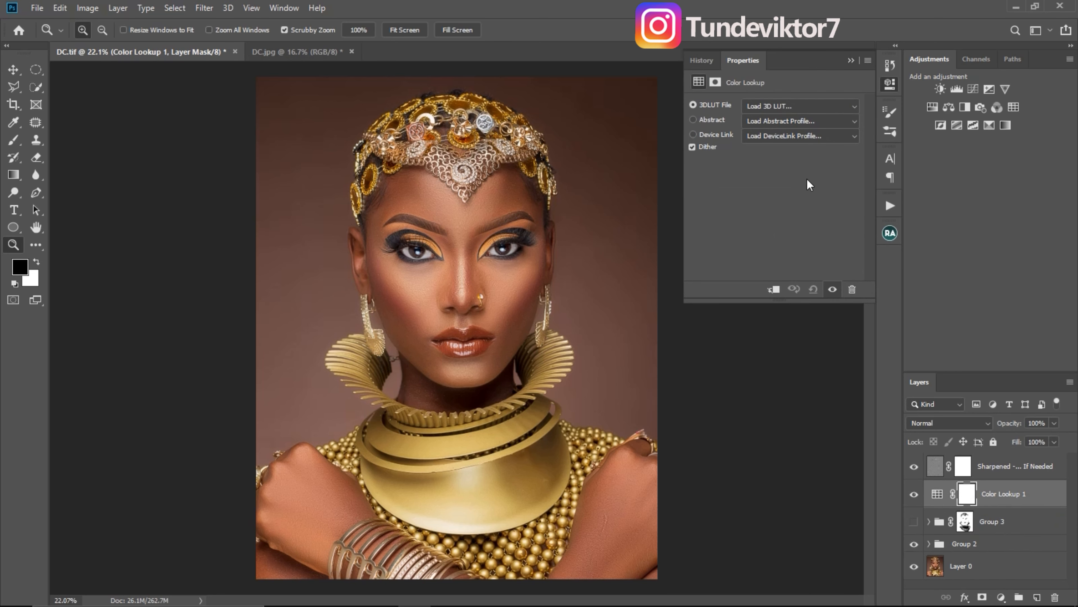
Load the Teelensvisual 2.cube LUT from the Teelens LUT folder as the Color Lookup adjustment's 3D LUT file.
left_click(798, 106)
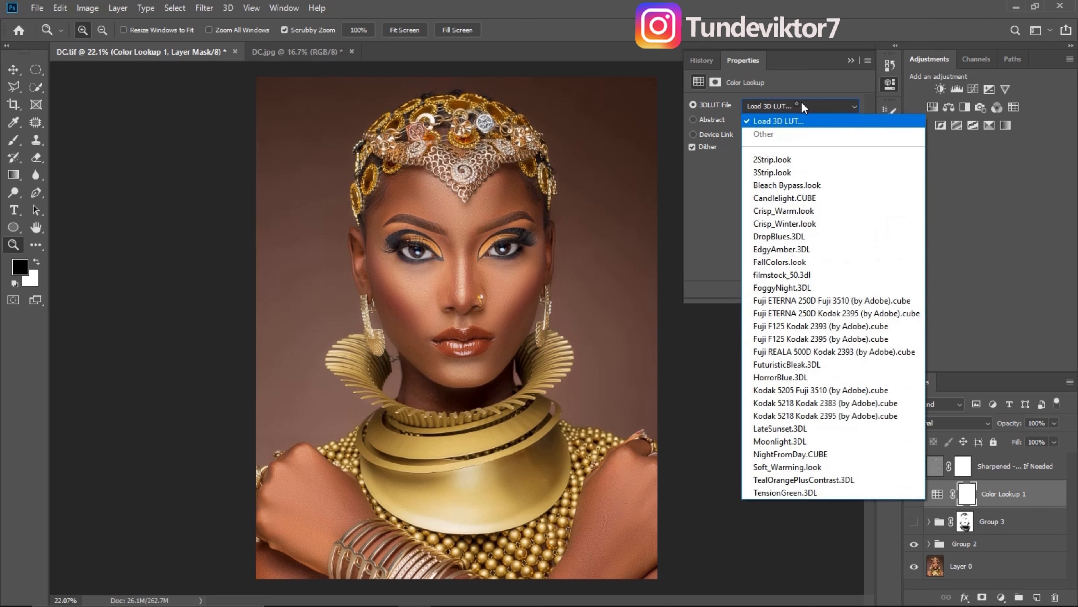
left_click(794, 121)
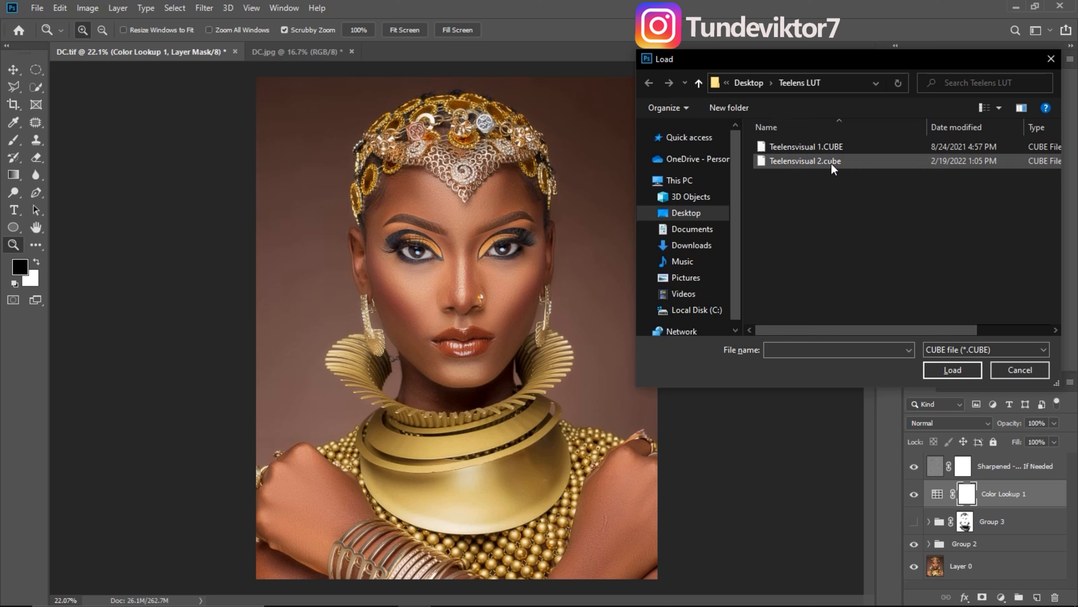
left_click(811, 161)
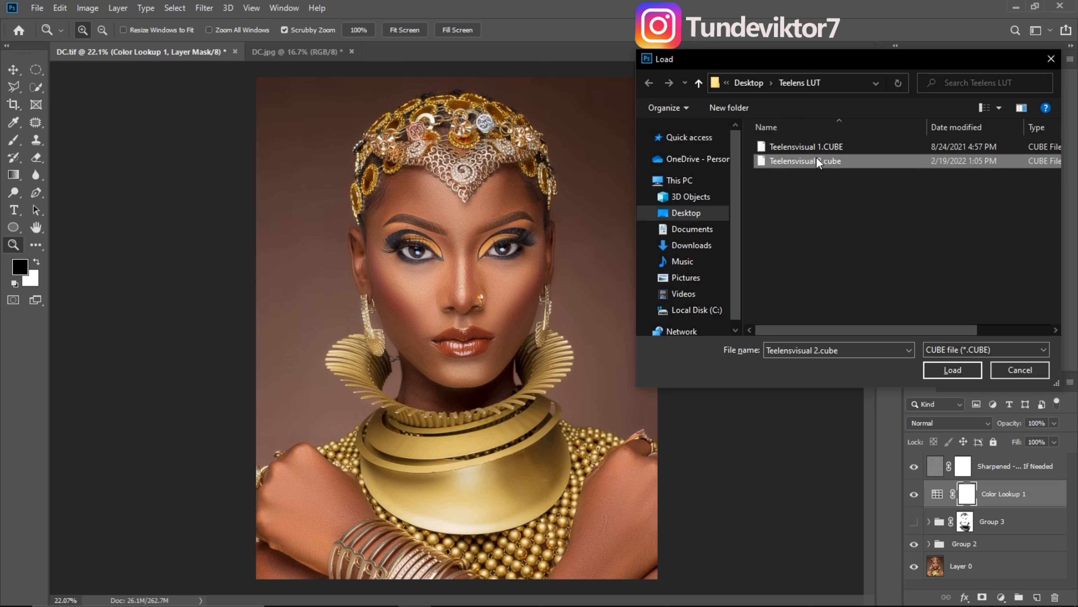
left_click(947, 368)
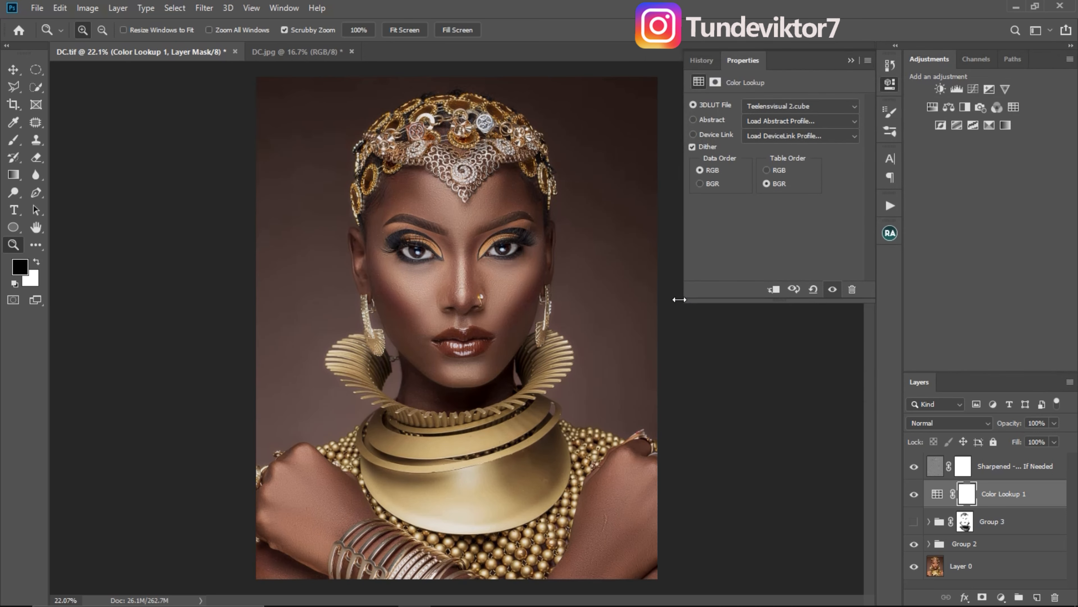
left_click(852, 61)
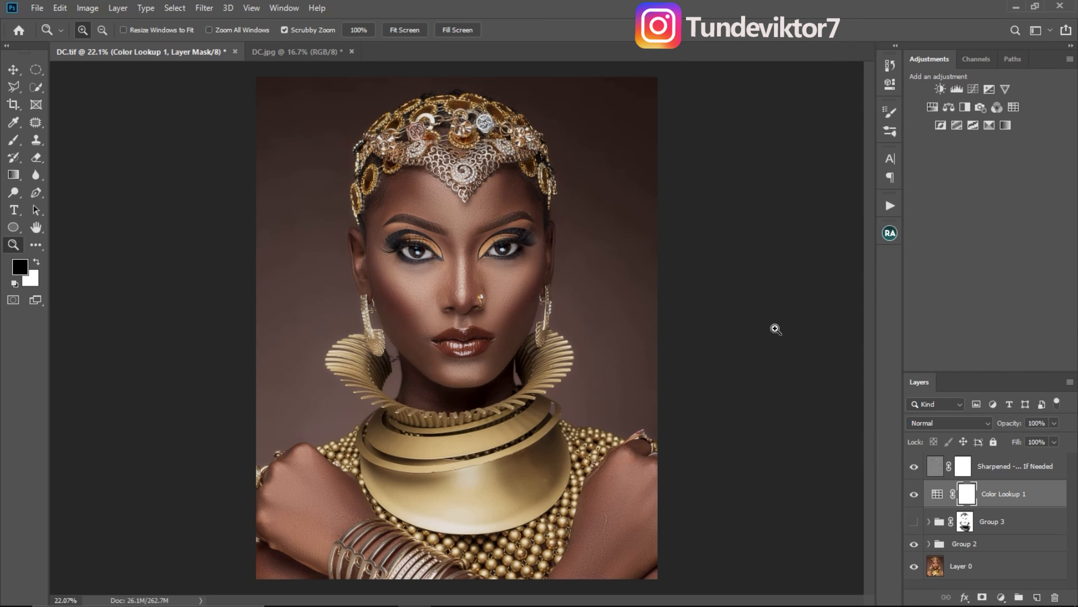
Toggle Color Lookup 1's visibility off and on to compare the portrait with and without the LUT.
left_click(944, 494)
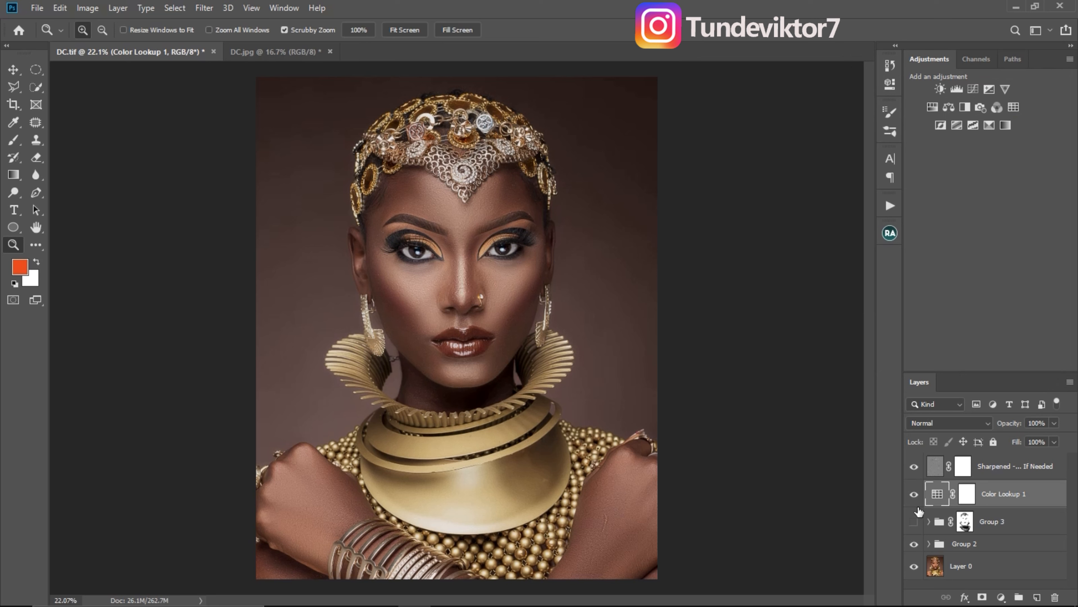
left_click(913, 494)
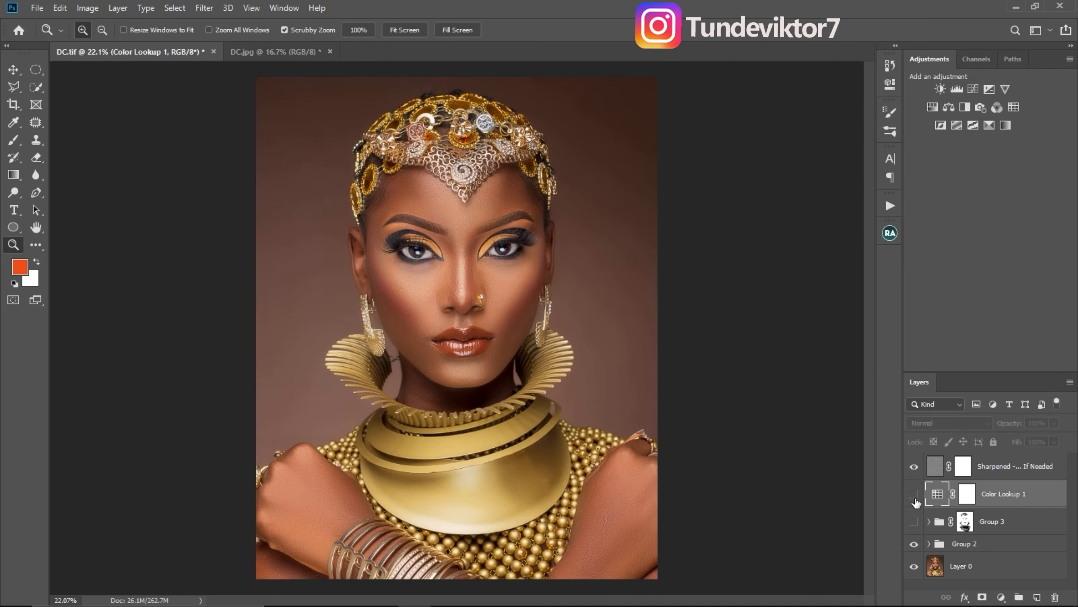
left_click(915, 497)
left_click(914, 495)
left_click(914, 493)
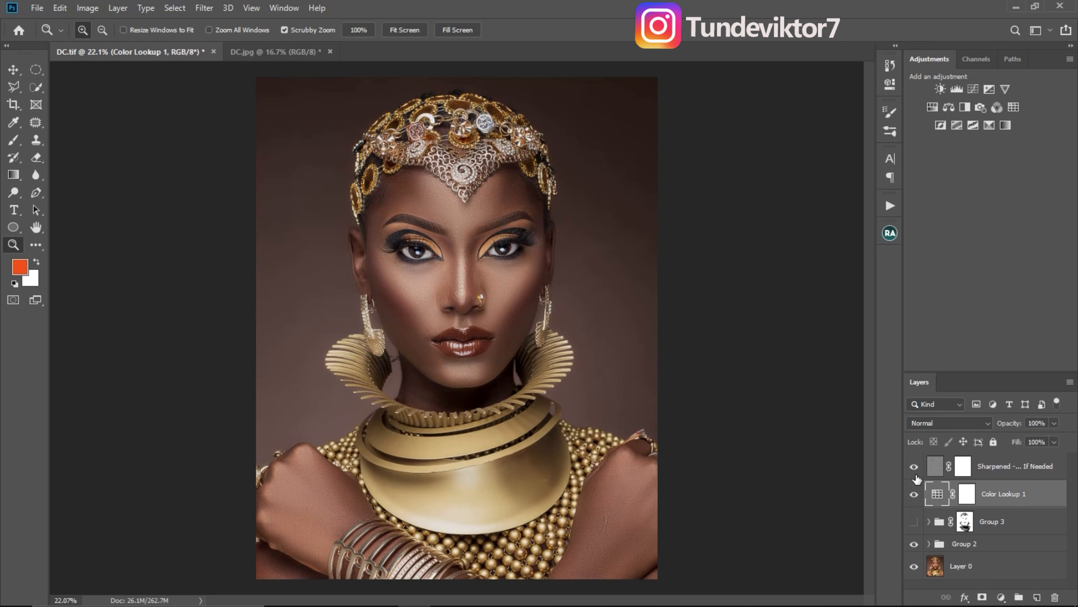
Alternate the visibility of Color Lookup 1 and Group 3 to compare the two grades, leaving only Color Lookup 1 shown.
left_click(913, 497)
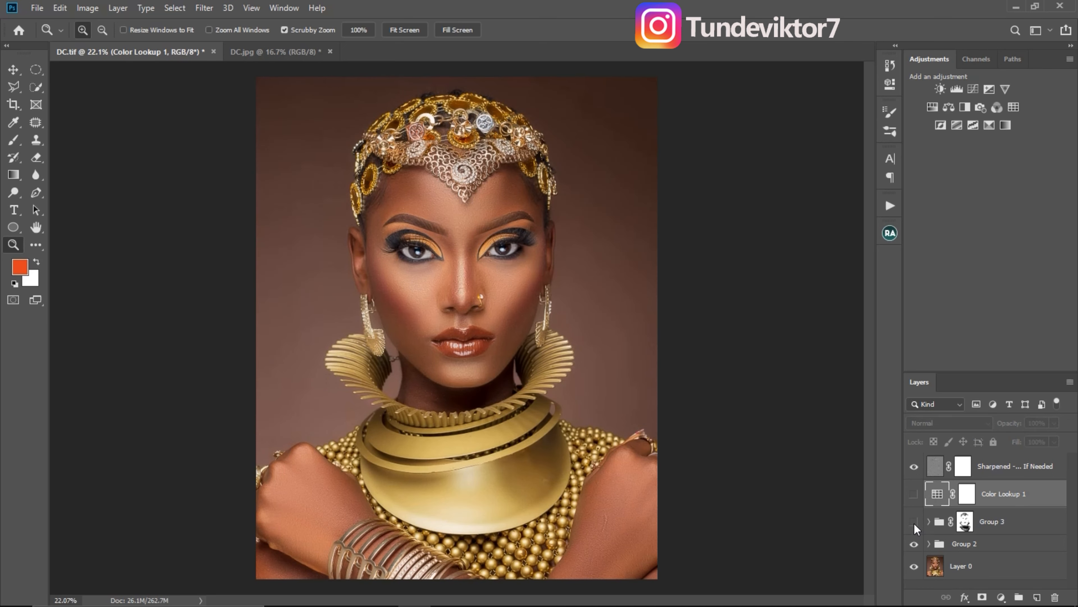
left_click(914, 523)
left_click(915, 522)
left_click(914, 495)
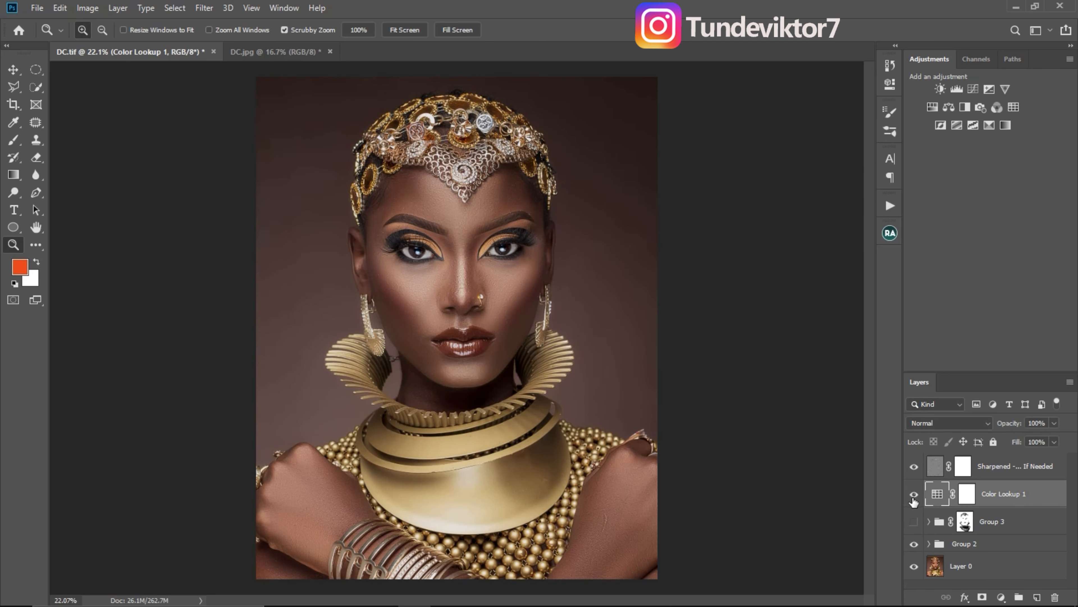
left_click(914, 495)
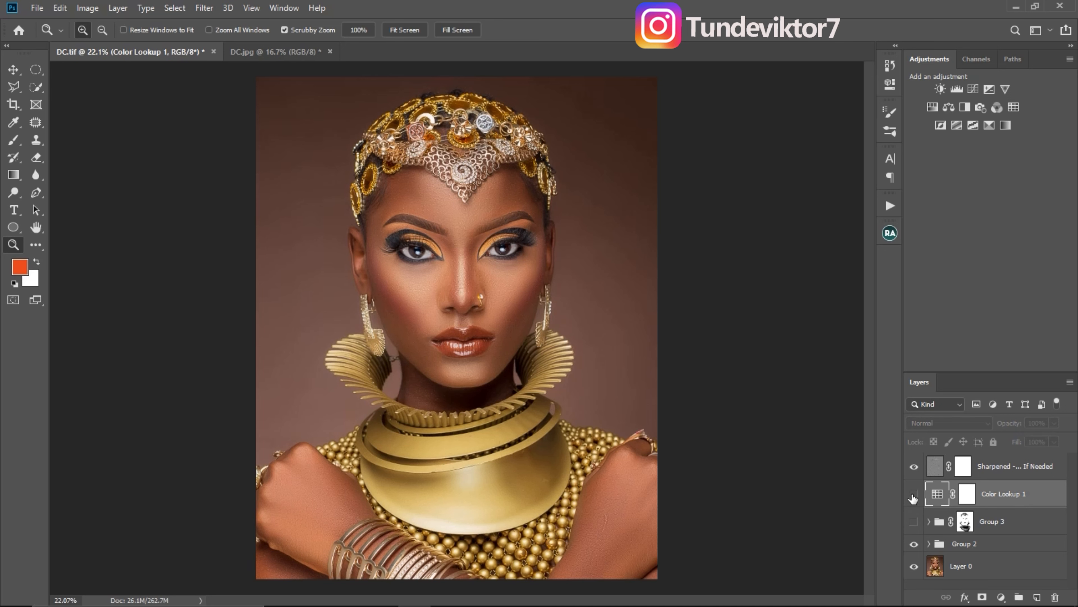
left_click(914, 494)
Reset the colors to default black and white, and sweep Color Lookup 1's opacity down and back to 100% to judge the grade's strength.
scroll(442, 293, "up", 2)
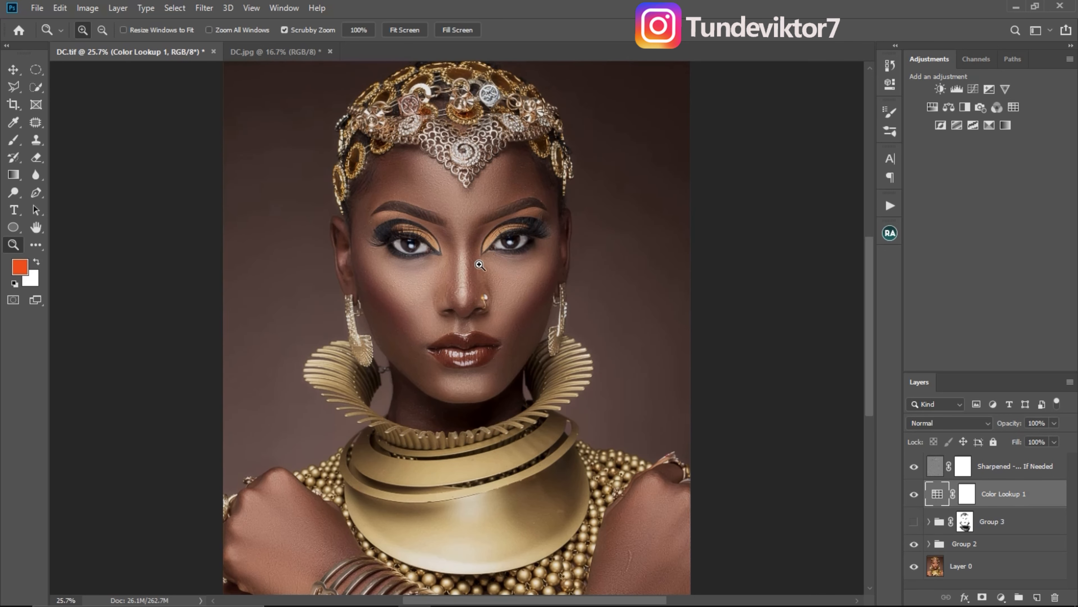
left_click(15, 282)
left_click_drag(515, 319, 492, 313)
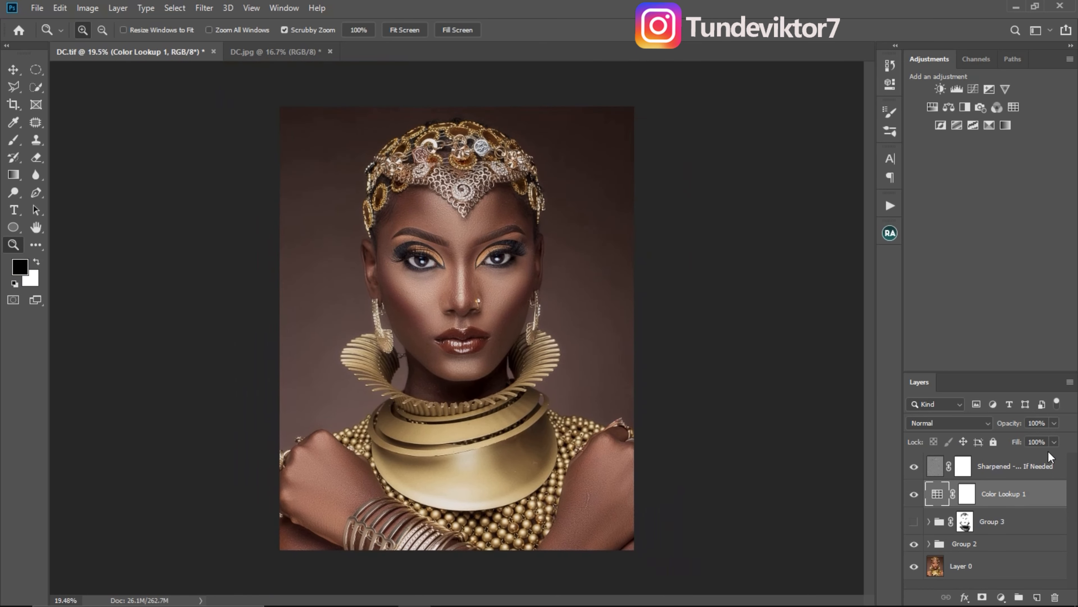
left_click(1053, 423)
left_click_drag(1020, 440, 985, 439)
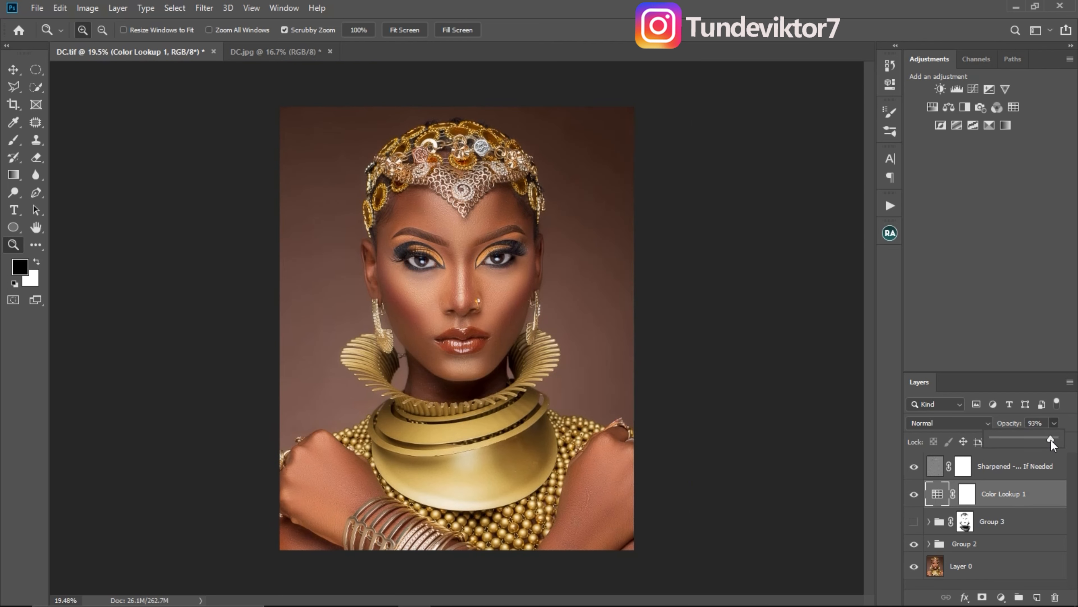
left_click_drag(1051, 440, 1056, 442)
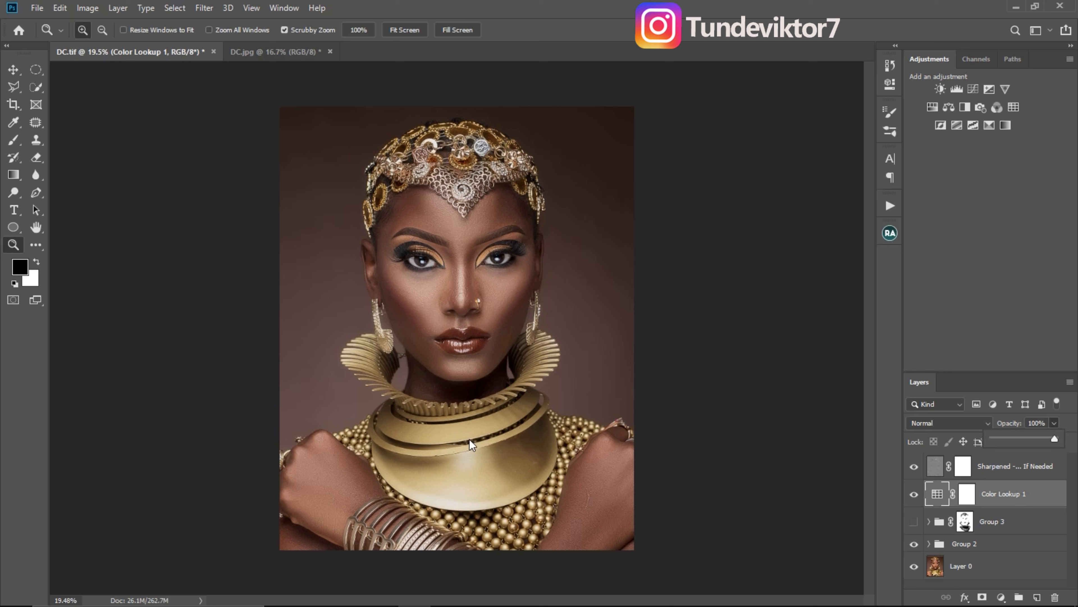
Paint black on the Color Lookup 1 mask over the eye makeup and lips with a 125 px brush at 15% flow, enlarging the brush to 175 px.
key("ctrl")
key("ctrl")
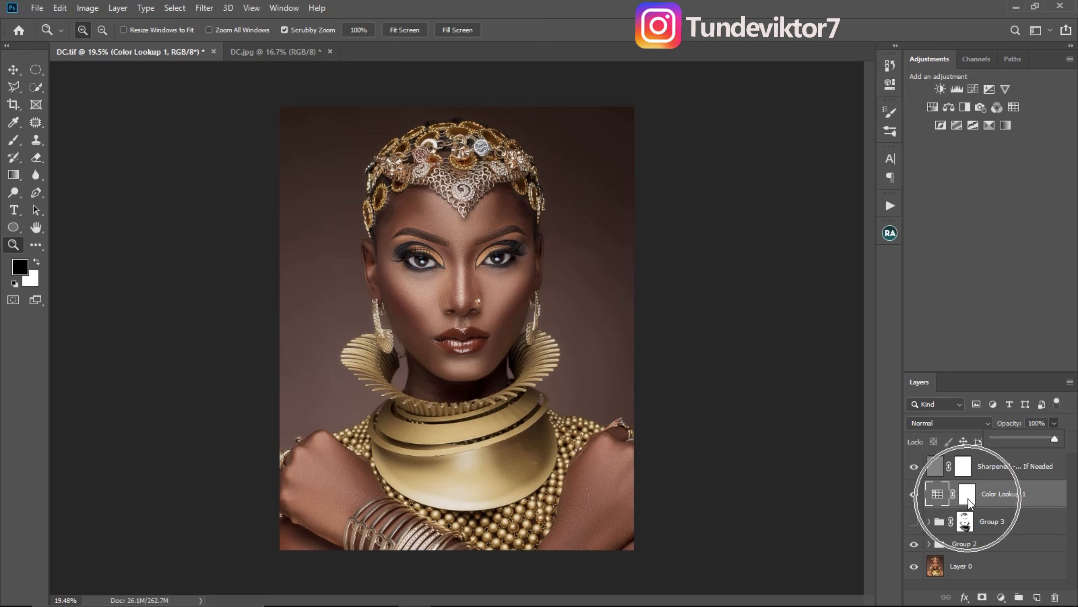
key("ctrl")
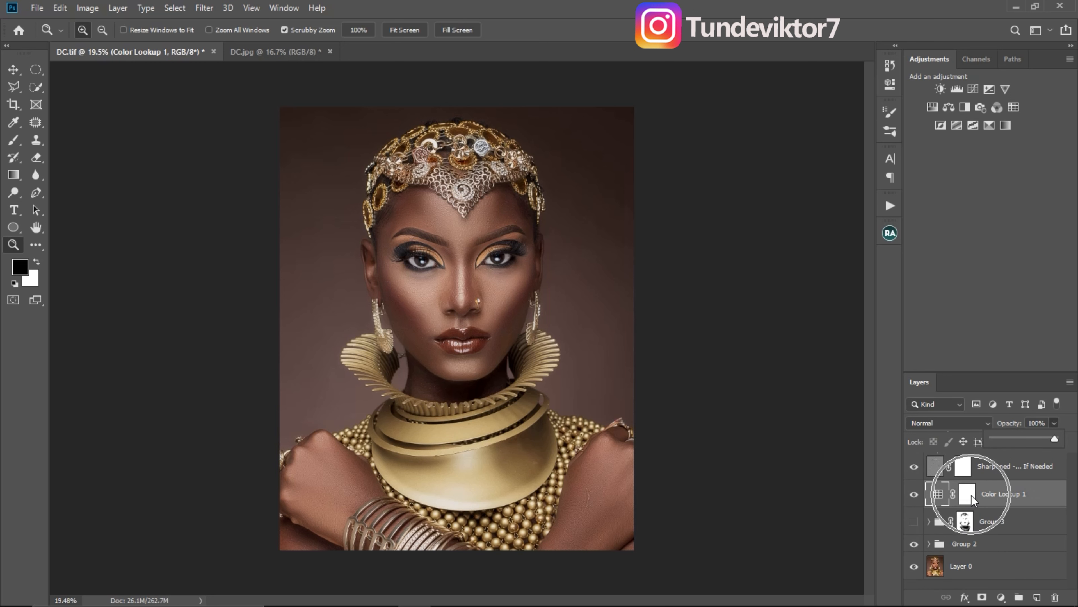
left_click(972, 495)
key("ctrl+plus")
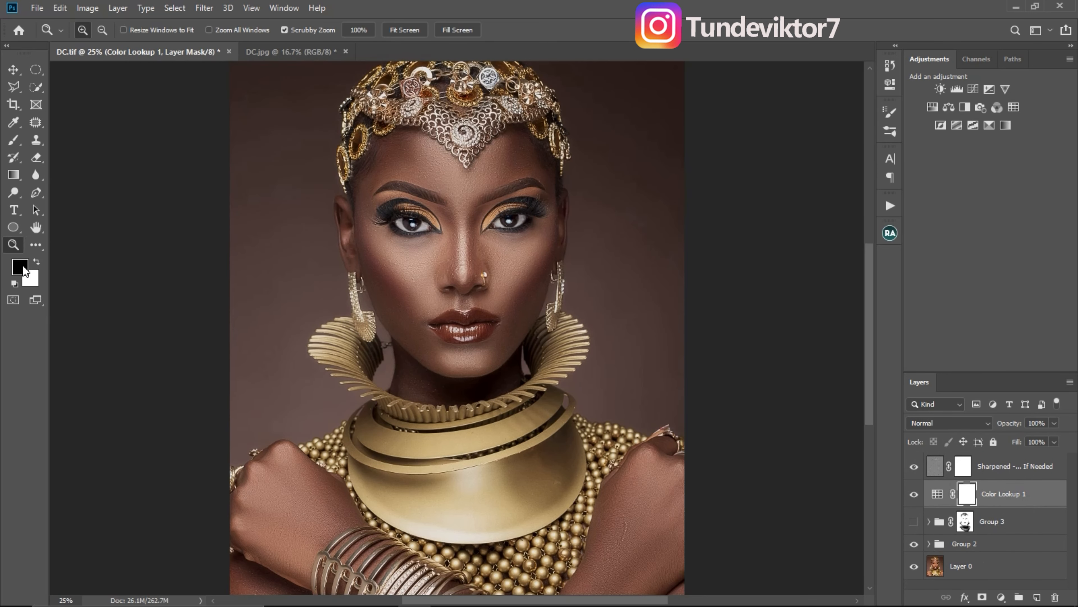
key("b")
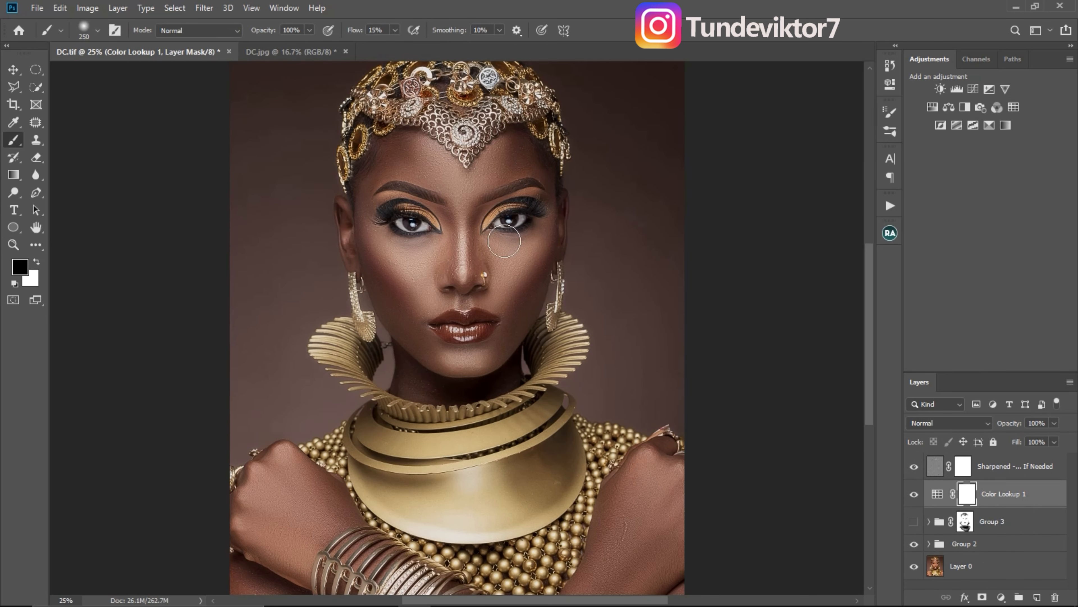
key("bracketleft")
key("bracketleft")
key("bracketleft")
key("bracketleft")
key("bracketleft")
key("bracketleft")
key("bracketleft")
key("bracketright")
key("bracketright")
mouse_move(446, 329)
left_mouse_down()
mouse_move(485, 322)
mouse_move(449, 330)
left_mouse_up()
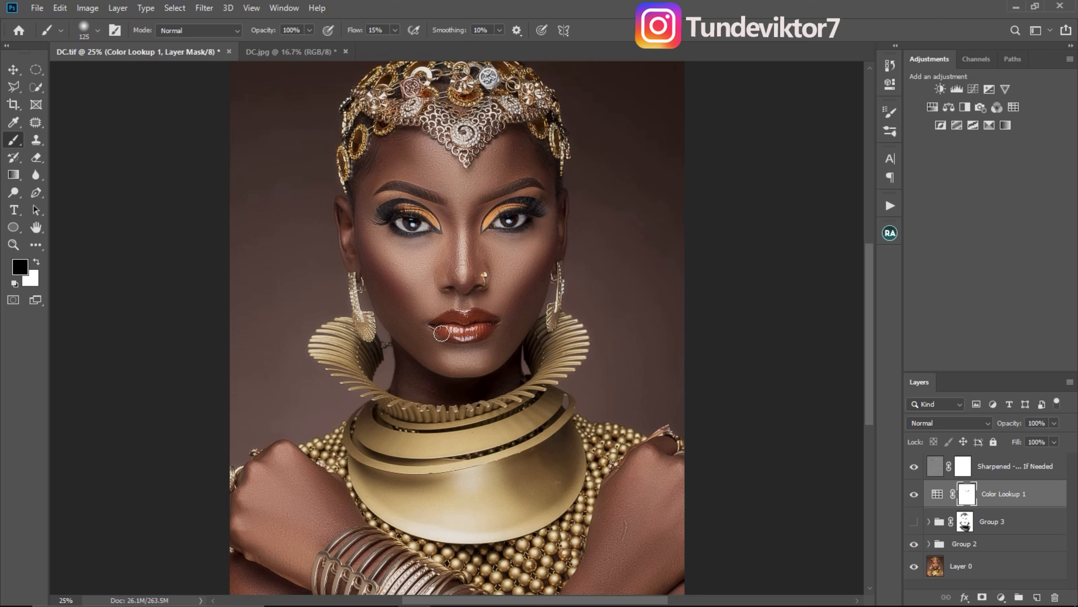
key("bracketright")
key("bracketright")
Disable and re-enable the Color Lookup 1 mask to compare the eyes and lips up close, and check the whole portrait.
left_click(968, 494, "shift")
left_click(969, 489, "shift")
key("ctrl+space")
left_click_drag(526, 269, 578, 302)
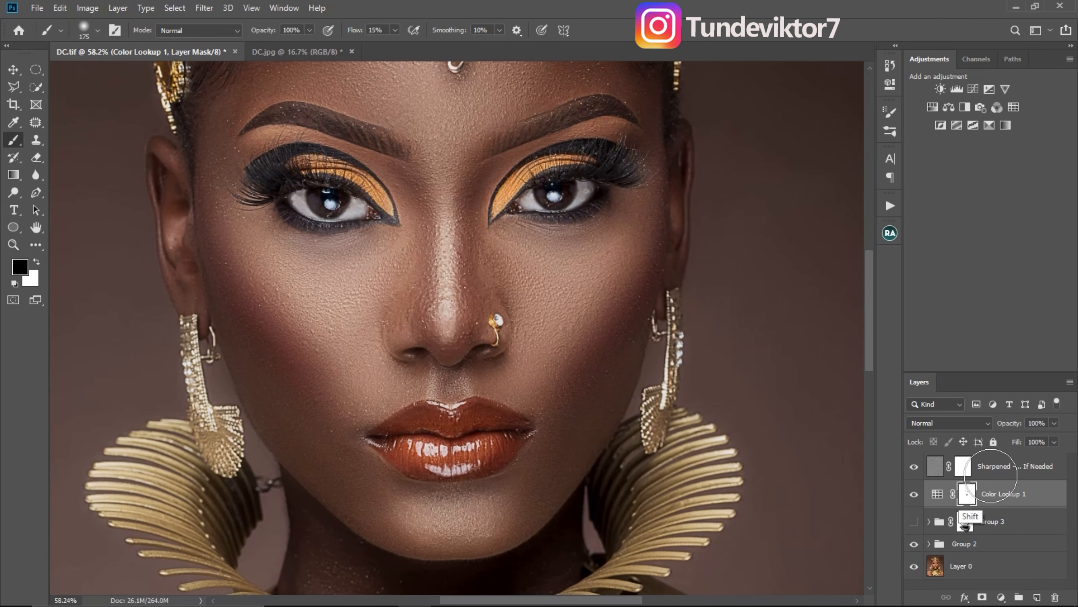
left_click(968, 495, "shift")
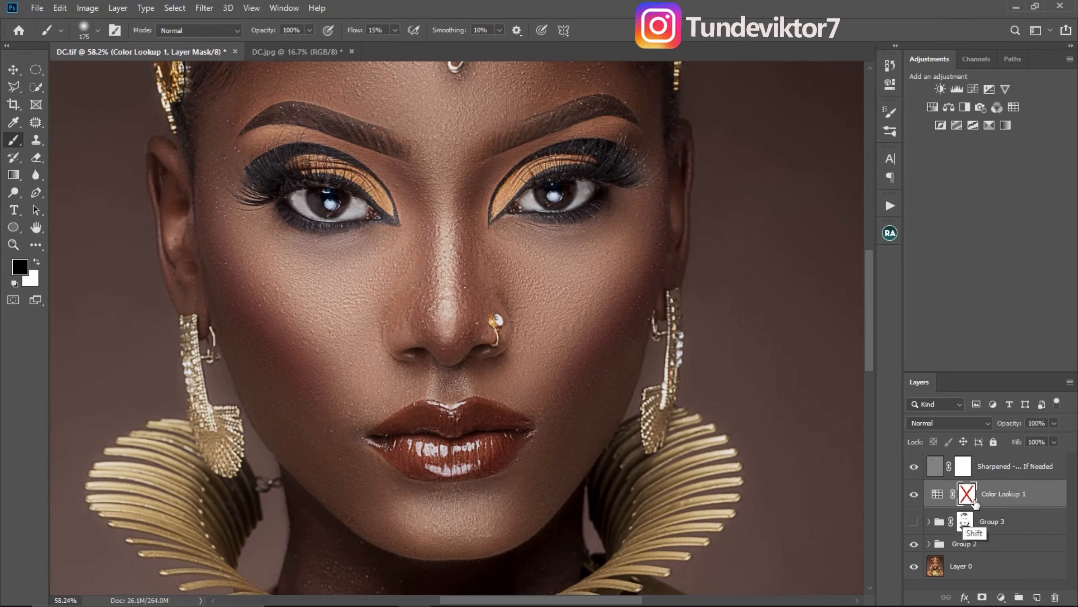
left_click(970, 495, "shift")
key("z")
key("ctrl+0")
mouse_move(531, 309)
left_mouse_down()
mouse_move(513, 296)
mouse_move(529, 298)
left_mouse_up()
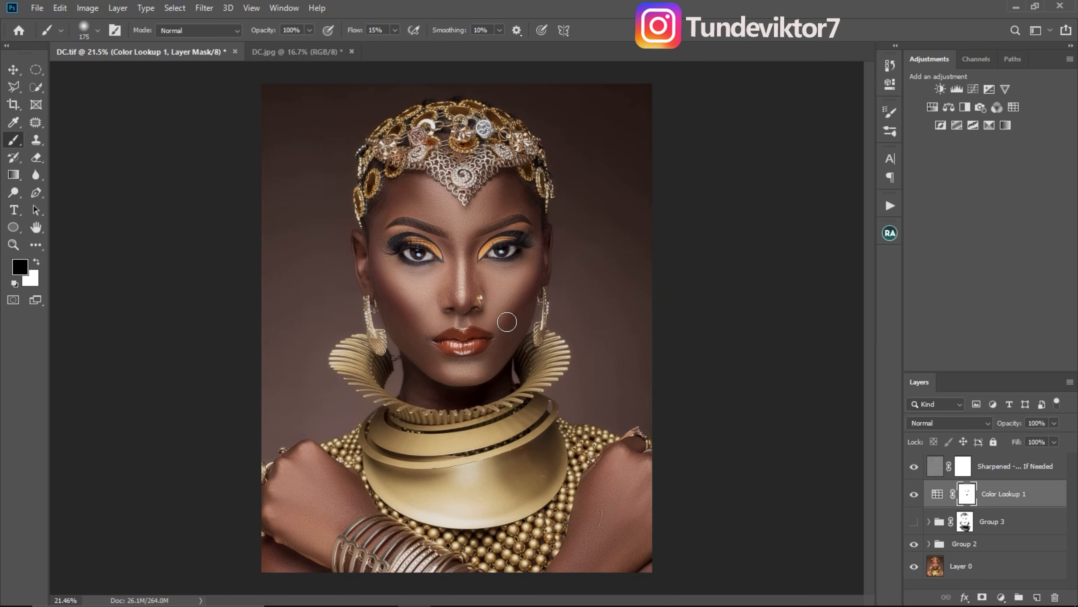
key("z")
left_click_drag(506, 315, 513, 333)
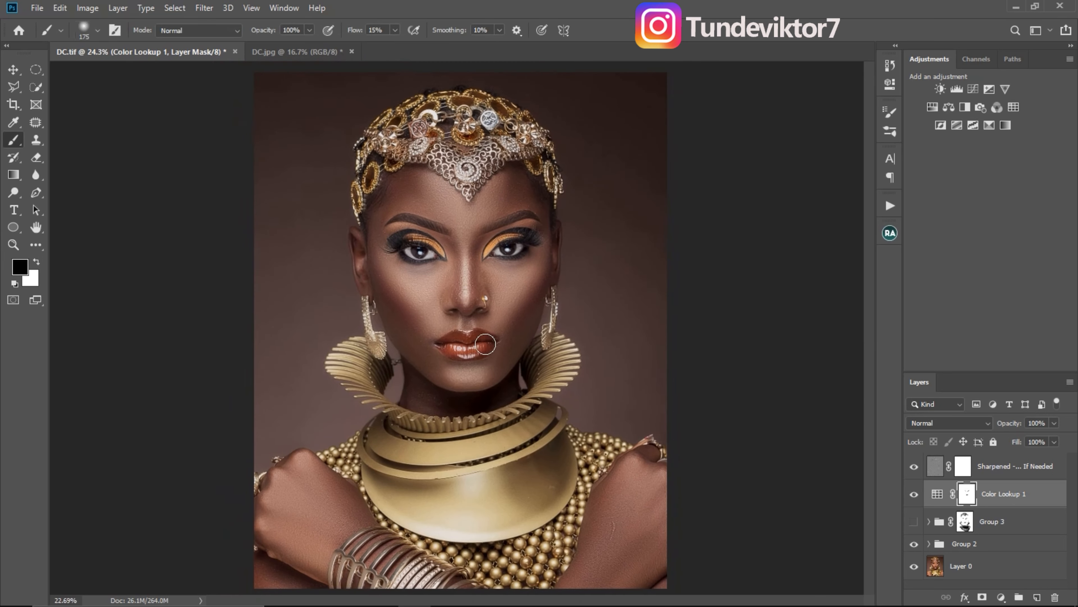